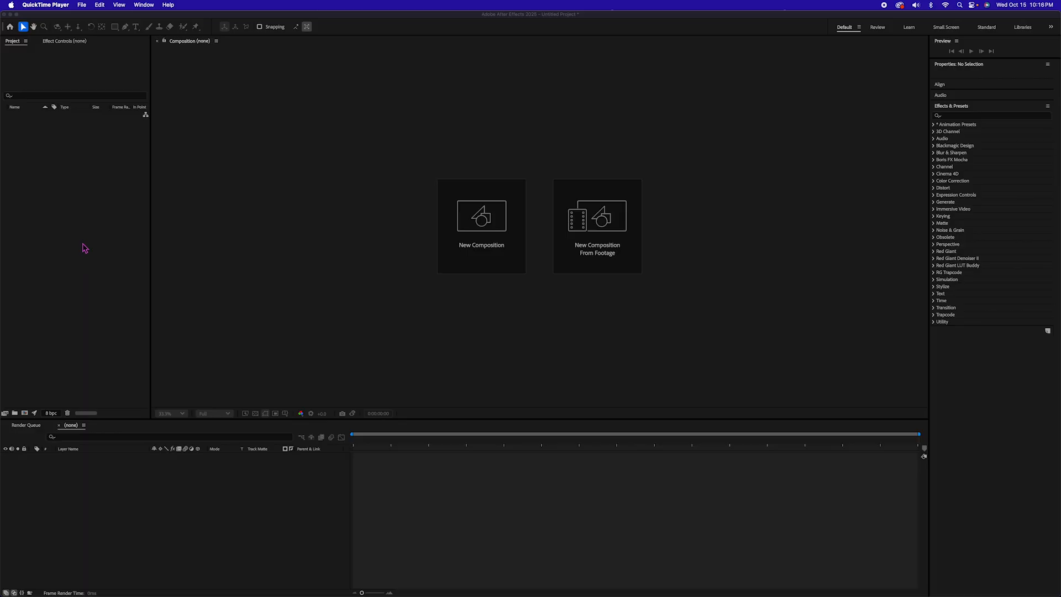
Import the video clips, including Clock, Ocean.mp4 and Walking, and create a composition from the Walking clip.
left_click(77, 223)
double_click(78, 222)
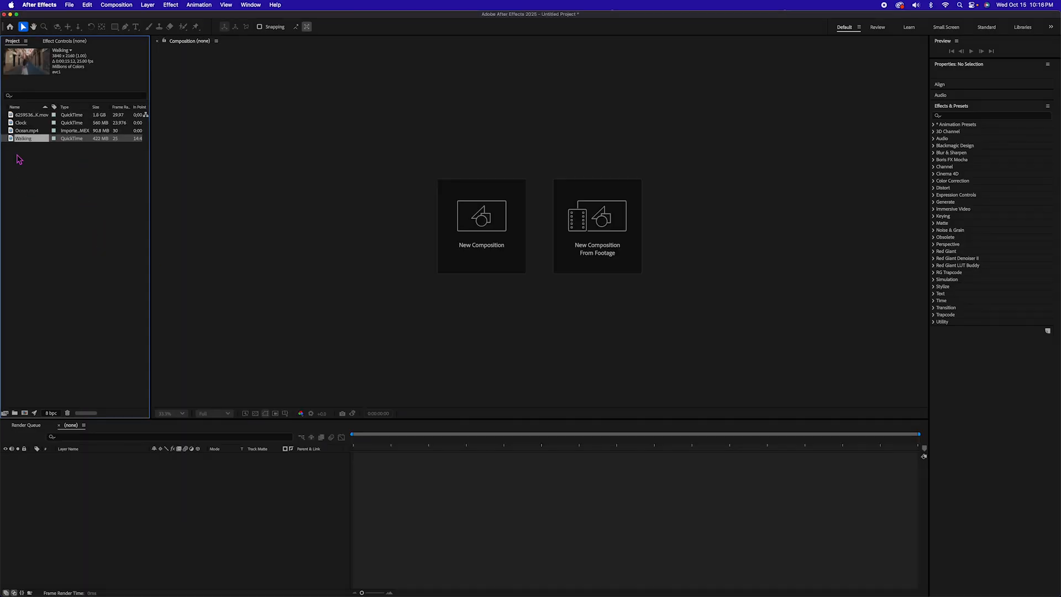
left_click_drag(19, 160, 26, 419)
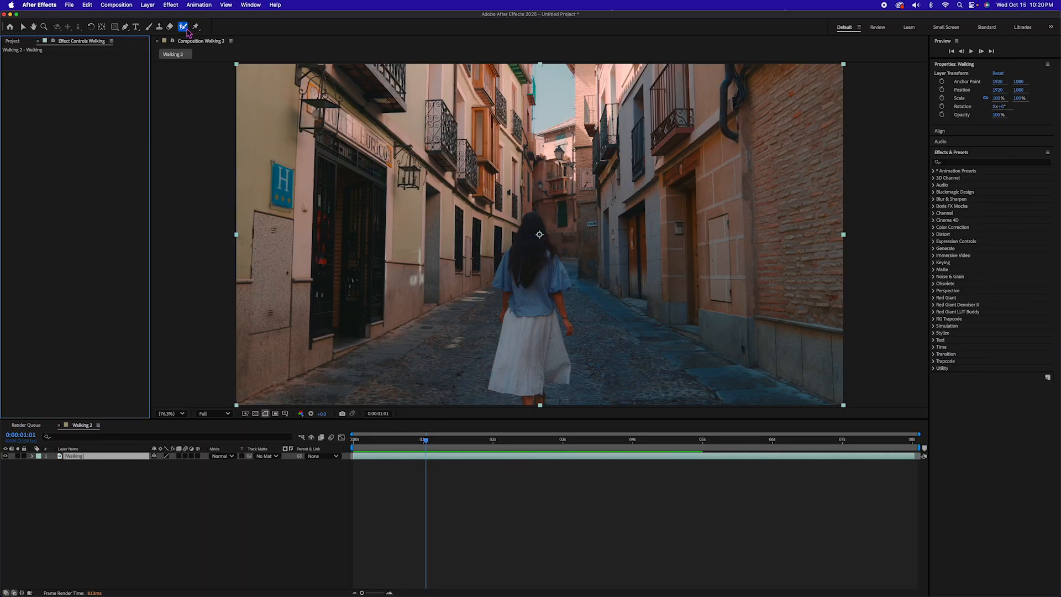
Open the Walking layer and Roto Brush the woman's skirt and legs, subtracting the pavement below the skirt hem.
double_click(431, 457)
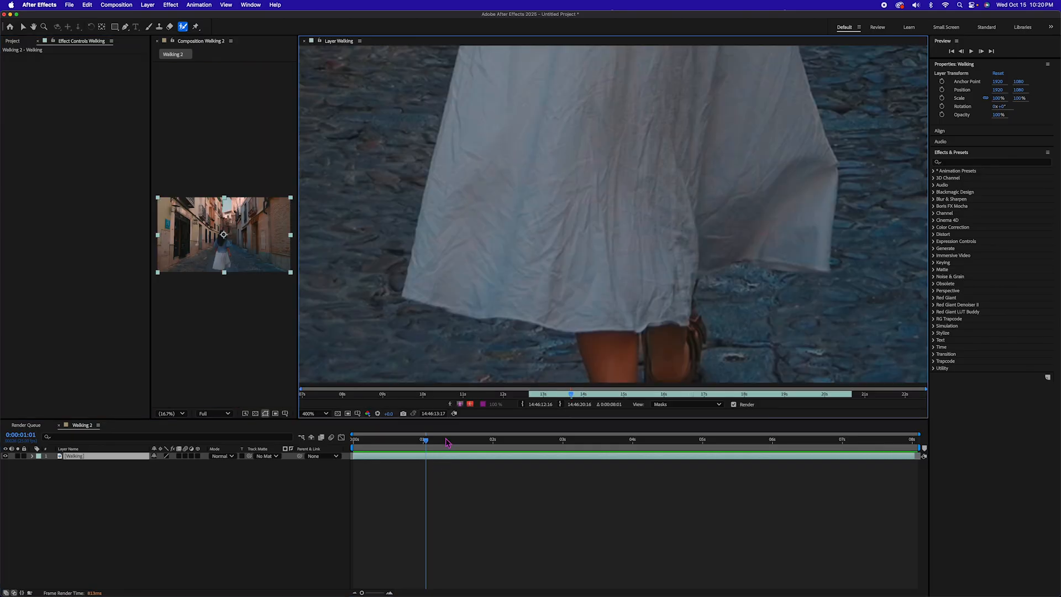
mouse_move(669, 339)
left_mouse_down()
mouse_move(653, 197)
mouse_move(611, 249)
mouse_move(617, 358)
mouse_move(590, 267)
mouse_move(487, 271)
mouse_move(459, 249)
mouse_move(552, 79)
mouse_move(737, 71)
mouse_move(777, 124)
mouse_move(795, 213)
left_mouse_up()
mouse_move(610, 322)
left_mouse_down()
mouse_move(620, 281)
mouse_move(582, 253)
mouse_move(565, 217)
left_mouse_up()
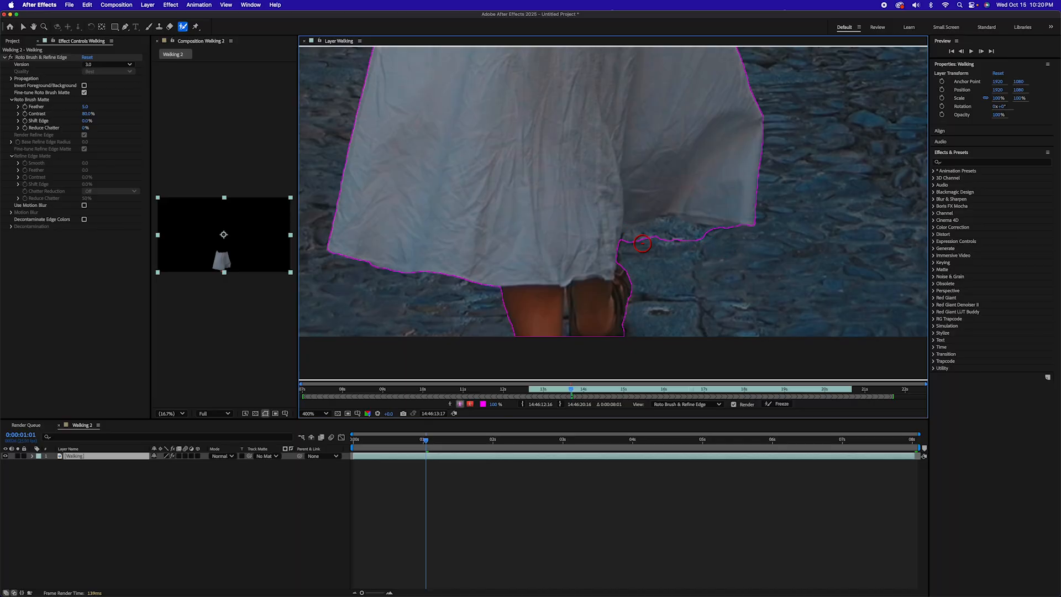
mouse_move(637, 247)
left_mouse_down()
mouse_move(732, 243)
mouse_move(721, 219)
mouse_move(650, 210)
left_mouse_up()
Extend the Roto Brush selection over the woman's blouse, arms and hair.
left_click_drag(646, 83, 677, 332)
left_click_drag(662, 142, 632, 293)
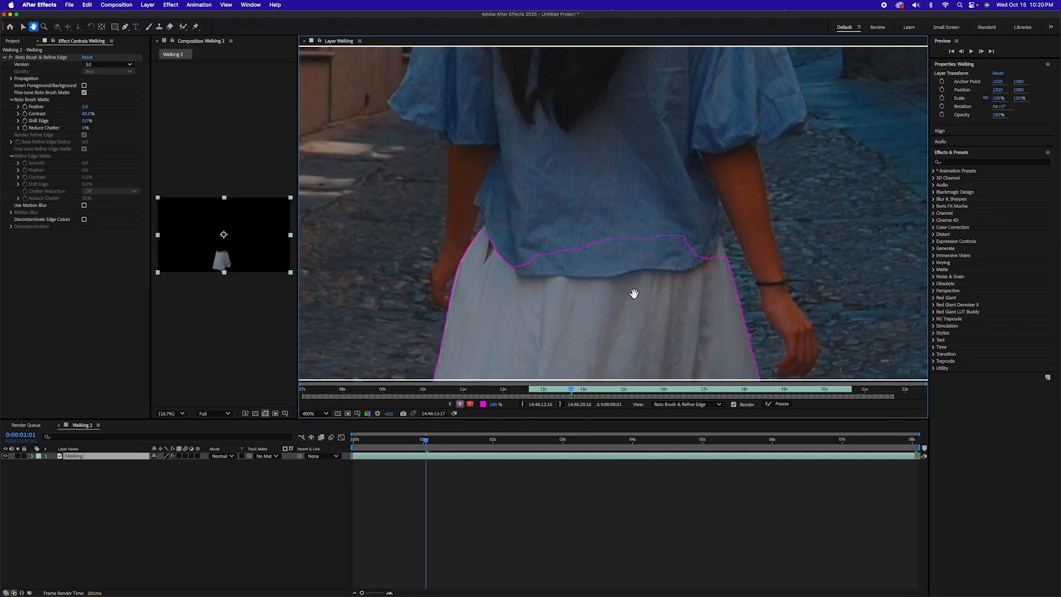
mouse_move(536, 266)
left_mouse_down()
mouse_move(539, 102)
mouse_move(655, 215)
mouse_move(650, 292)
mouse_move(603, 147)
mouse_move(459, 187)
mouse_move(462, 231)
mouse_move(449, 270)
left_mouse_up()
scroll(588, 171, "up", 5)
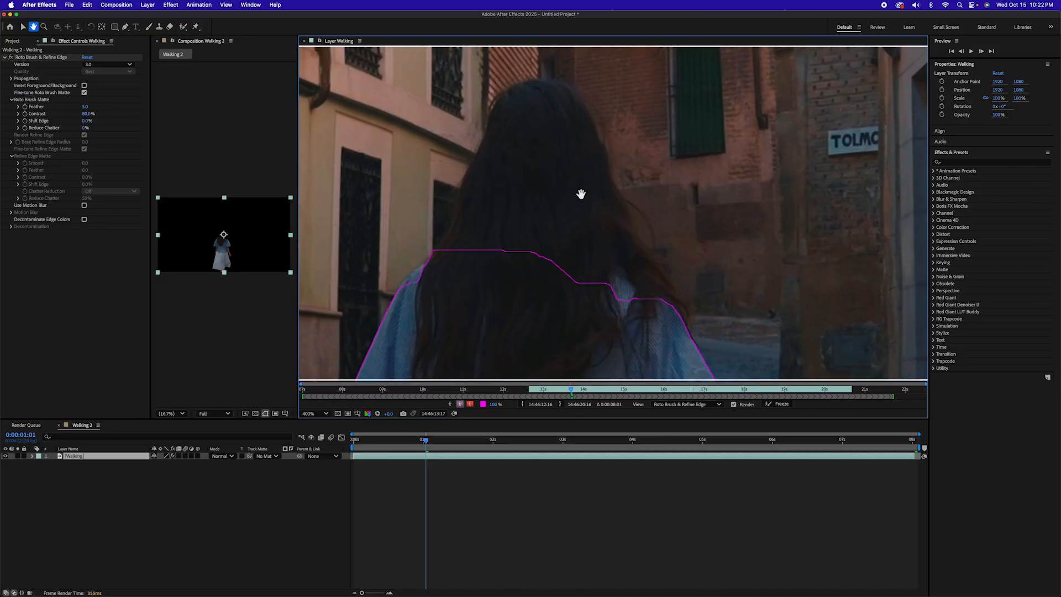
mouse_move(664, 305)
left_mouse_down()
mouse_move(597, 194)
mouse_move(559, 99)
mouse_move(534, 95)
mouse_move(511, 110)
mouse_move(469, 232)
mouse_move(445, 263)
mouse_move(506, 282)
mouse_move(569, 235)
mouse_move(544, 115)
mouse_move(513, 207)
mouse_move(516, 290)
mouse_move(620, 300)
mouse_move(543, 122)
mouse_move(526, 185)
mouse_move(499, 219)
mouse_move(509, 237)
mouse_move(569, 275)
mouse_move(594, 250)
left_mouse_up()
Paint the outline of the woman's hair on both sides with the Refine Edge Tool.
left_click(183, 27)
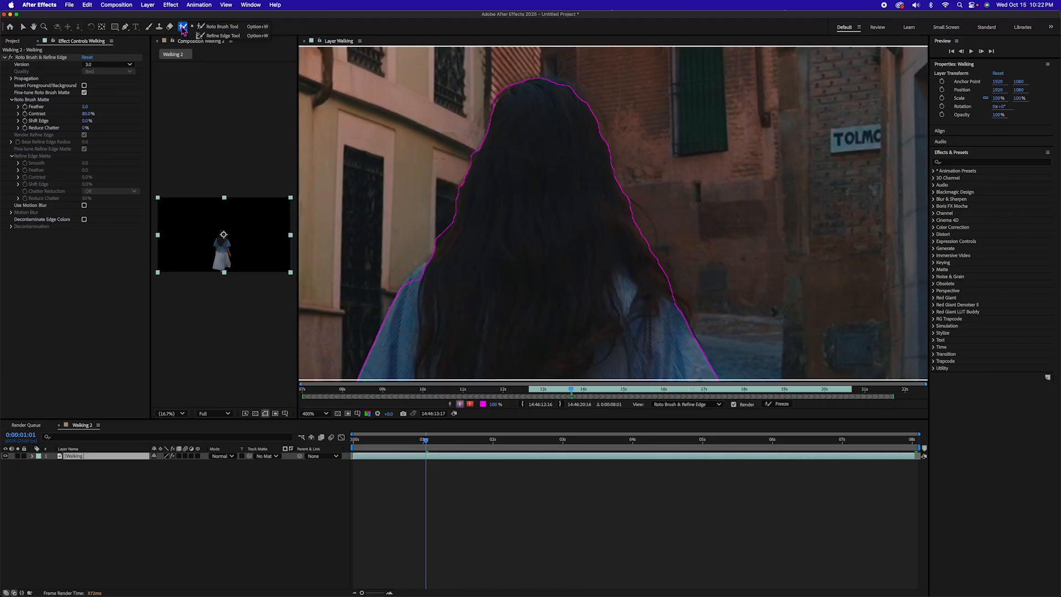
left_click(221, 37)
mouse_move(625, 257)
left_mouse_down()
mouse_move(635, 227)
mouse_move(607, 139)
mouse_move(569, 87)
mouse_move(547, 83)
mouse_move(585, 111)
left_mouse_up()
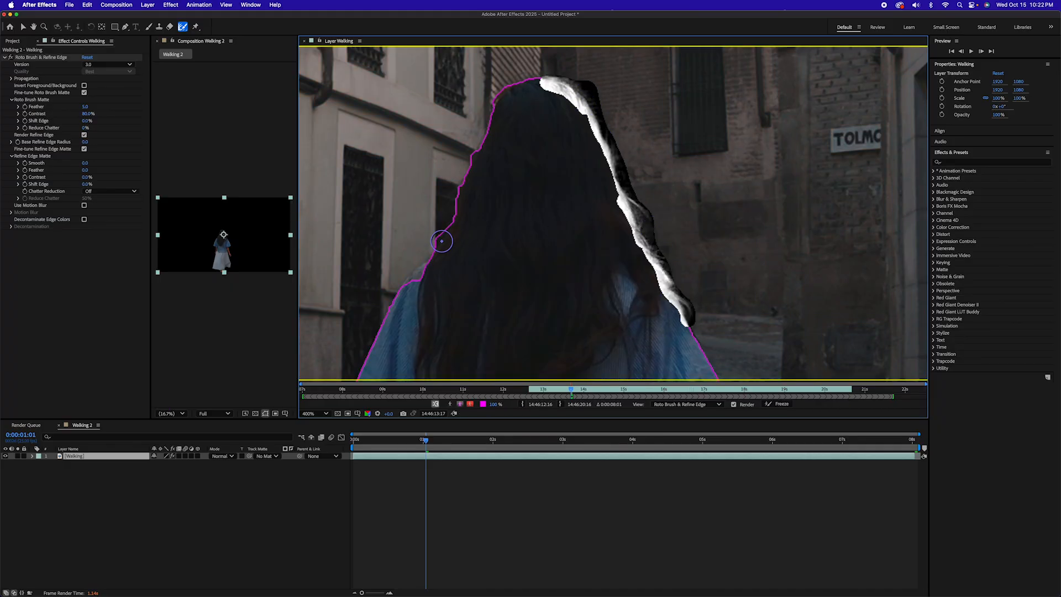
left_click_drag(445, 238, 457, 212)
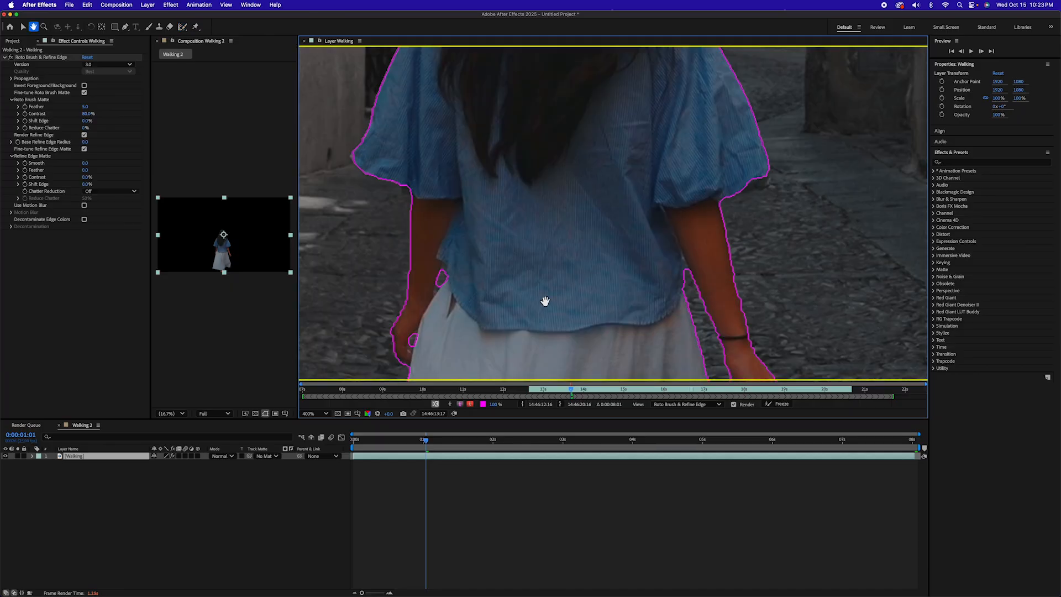
Examine the roto outline along the woman's whole body on this frame and the next one.
left_click_drag(545, 301, 564, 157)
left_click_drag(571, 214, 540, 42)
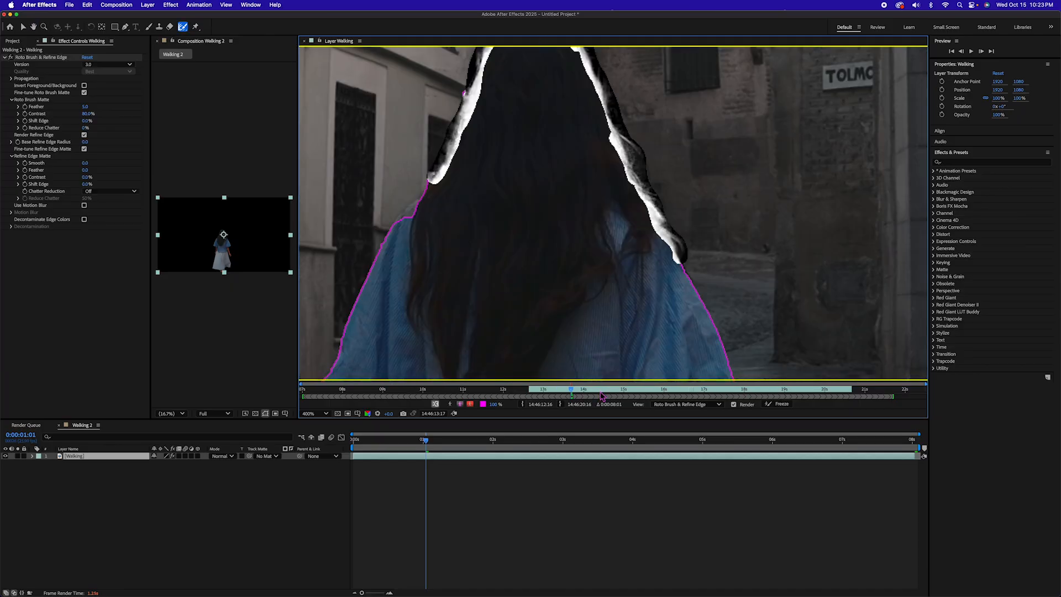
key("Page_Down")
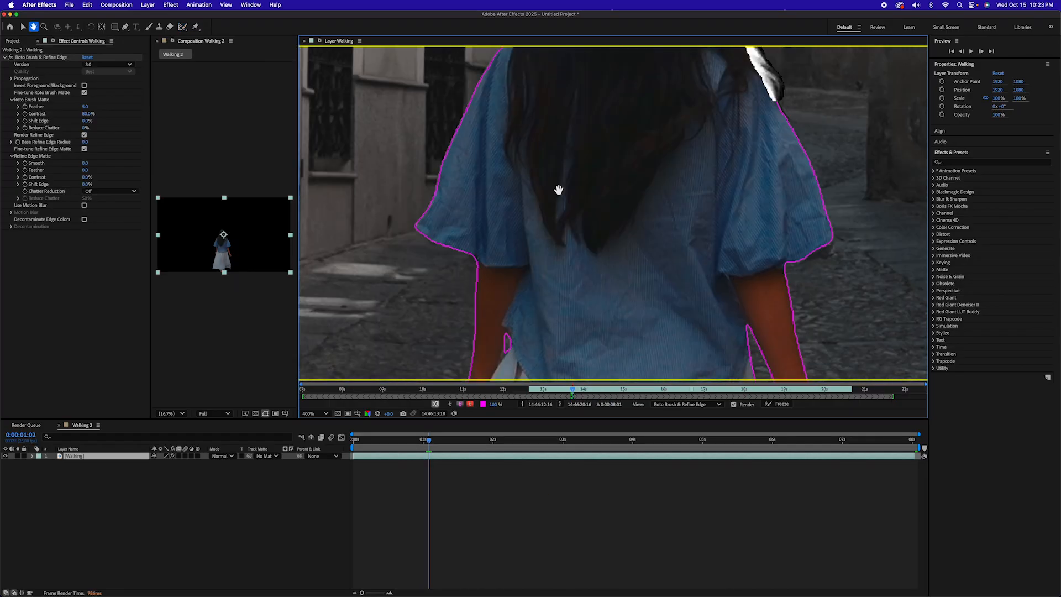
left_click_drag(559, 189, 561, 58)
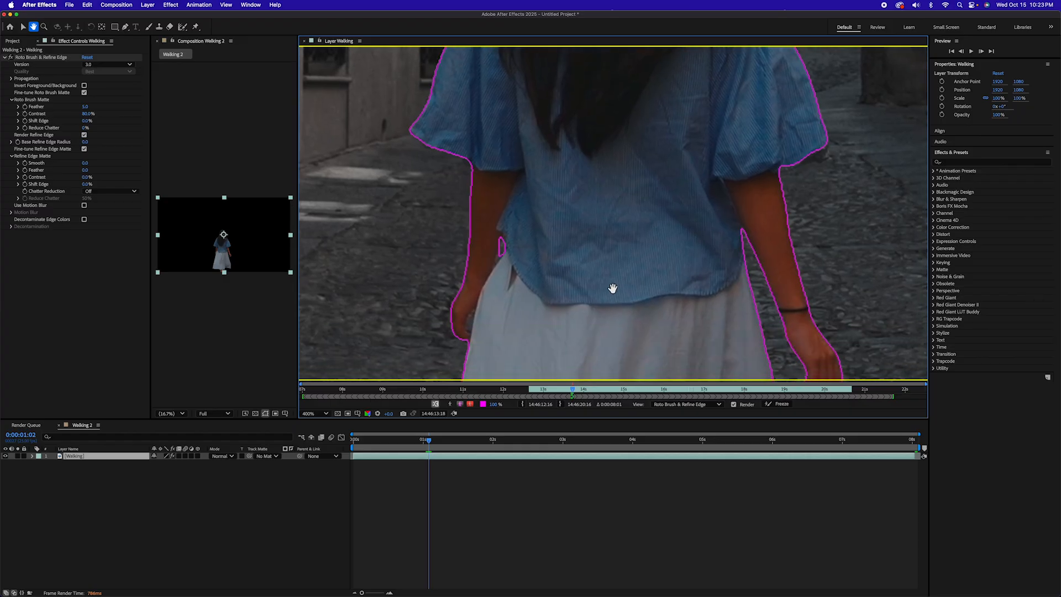
left_click_drag(611, 290, 580, 129)
left_click_drag(569, 287, 580, 98)
left_click_drag(622, 293, 635, 315)
left_click_drag(596, 228, 597, 407)
Propagate the Roto Brush and Refine Edge selection through the whole clip and freeze it.
key("alt+w")
key("Page_Down")
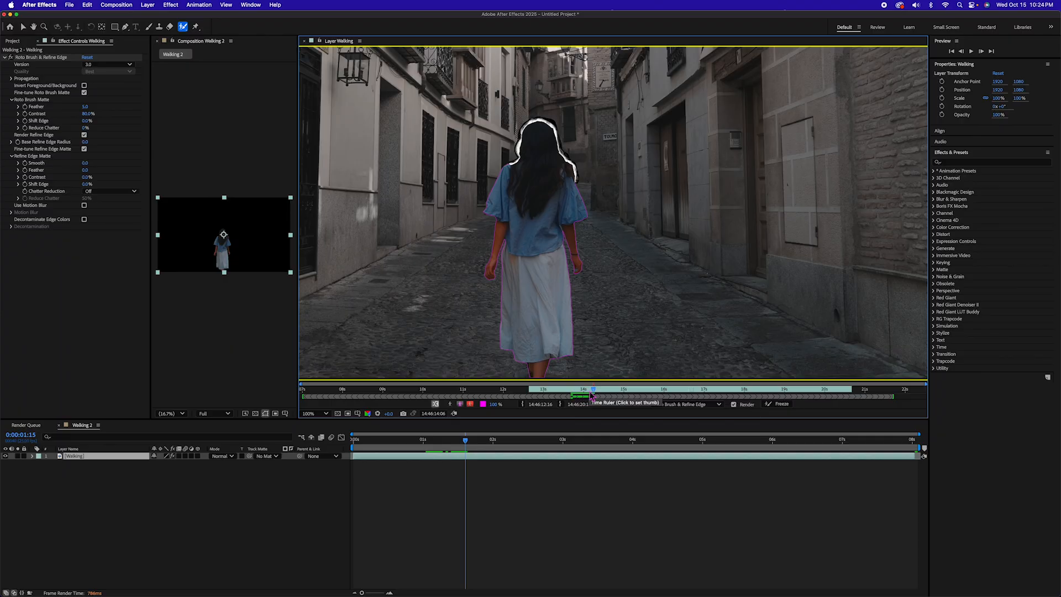
left_click_drag(593, 396, 856, 403)
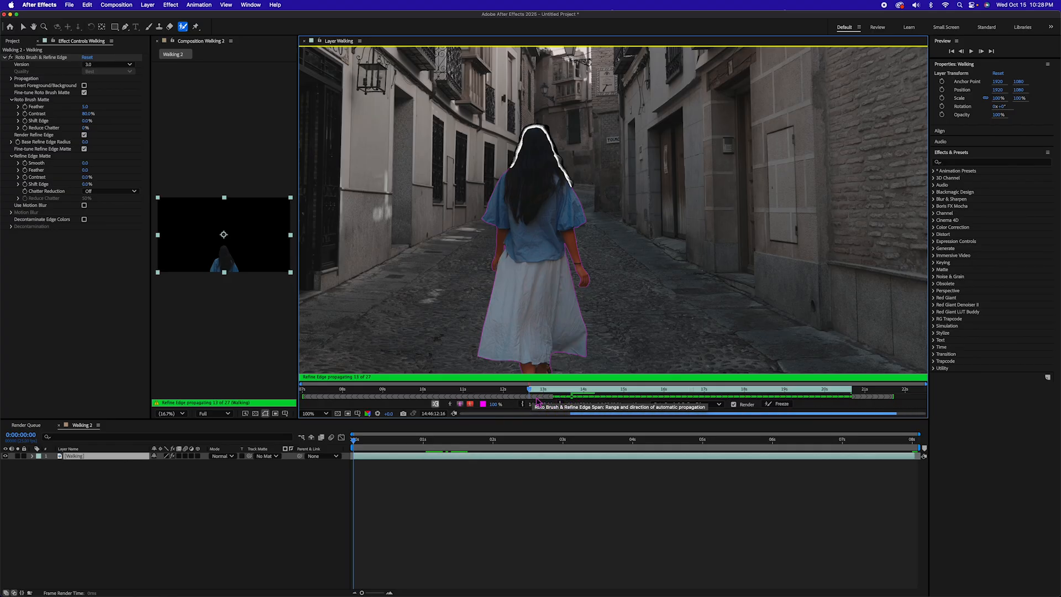
left_click(777, 405)
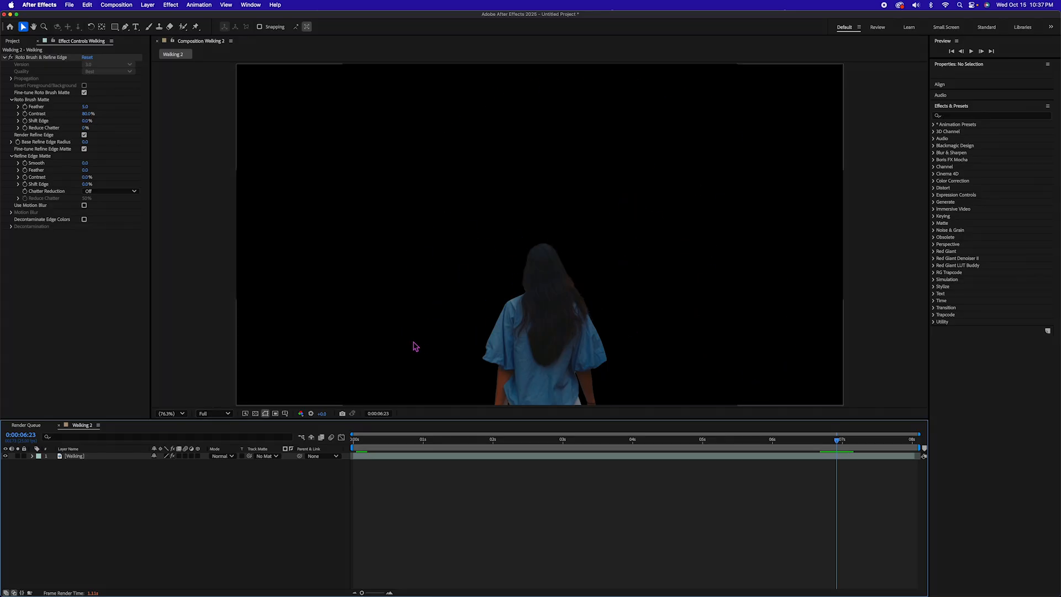
Duplicate the Walking layer, name the upper copy ROTO, and remove the Roto Brush & Refine Edge effect from the lower one.
left_click(79, 457)
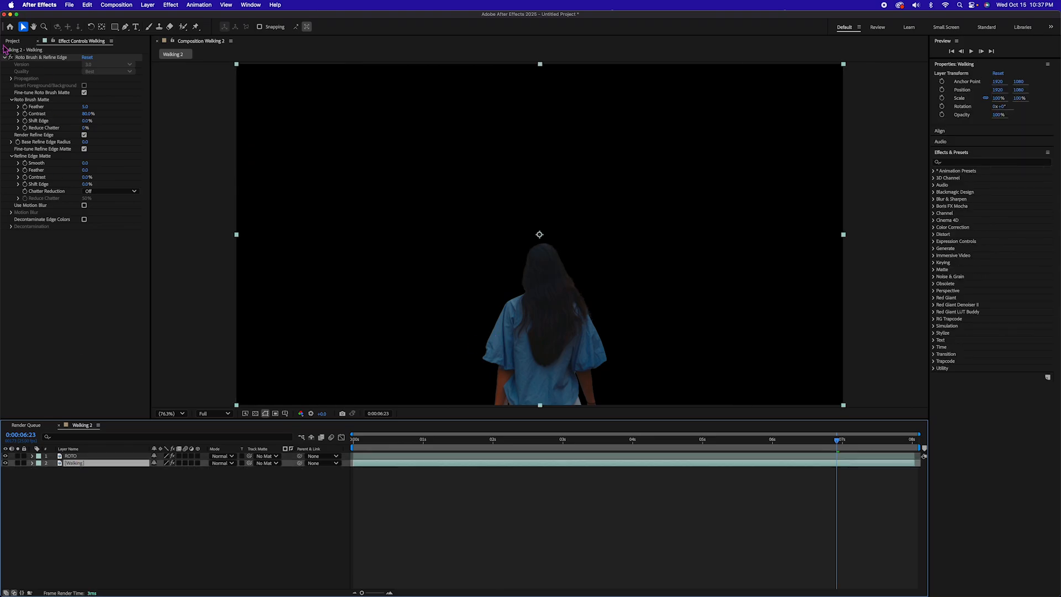
key("Delete")
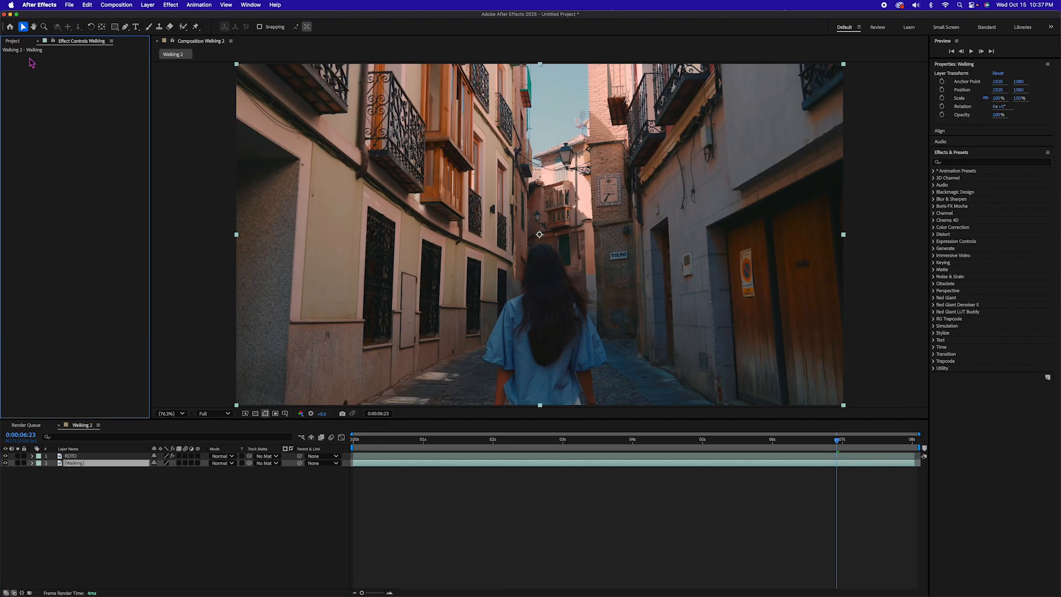
Track the lower Walking layer with the 3D Camera Tracker, using Detailed Analysis and the Variable Zoom shot type.
right_click(416, 469)
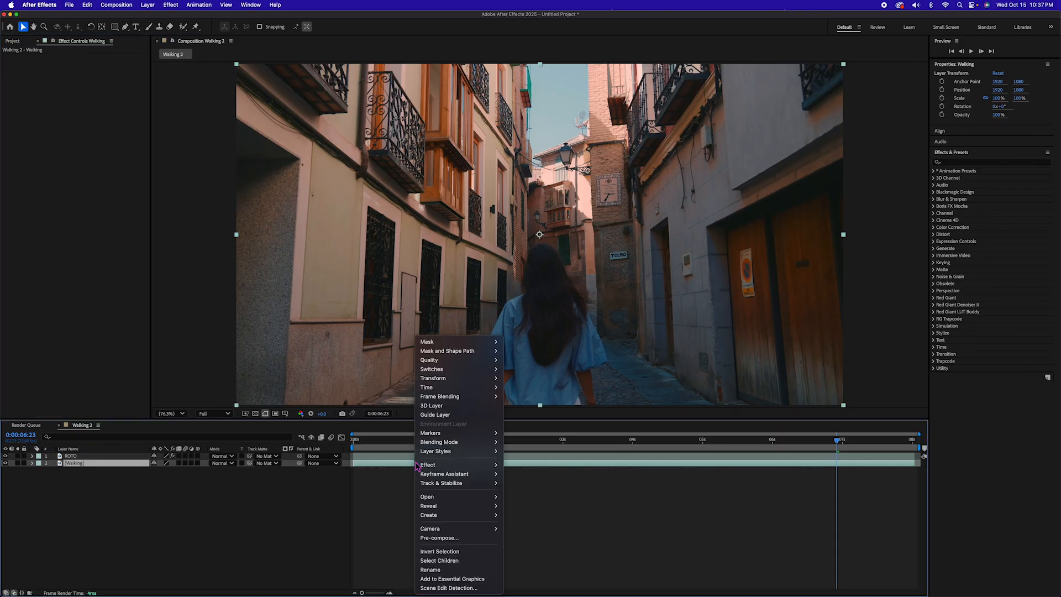
mouse_move(451, 484)
left_click(516, 485)
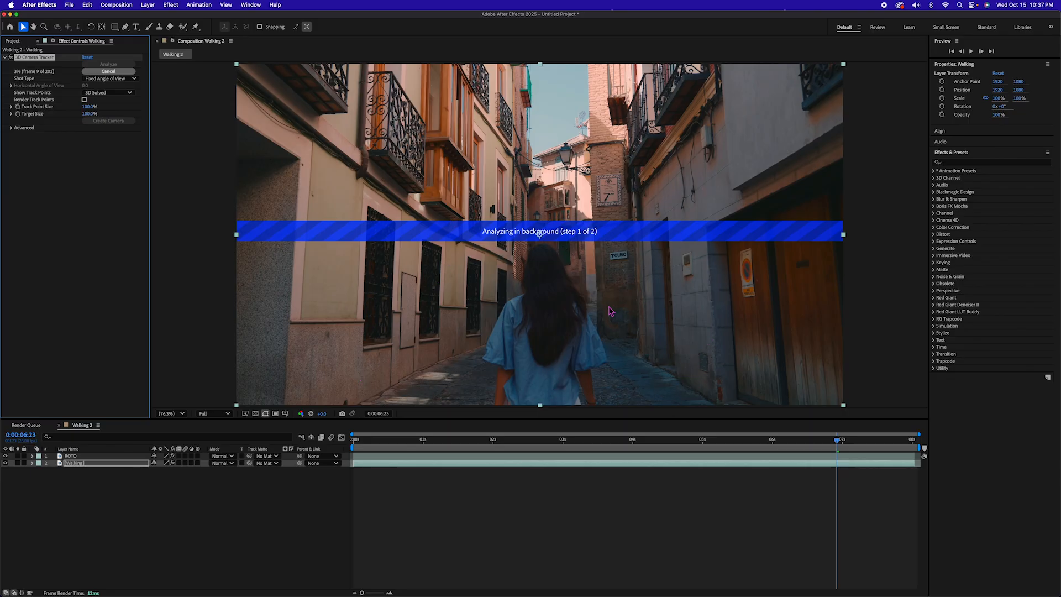
left_click(12, 128)
left_click(84, 156)
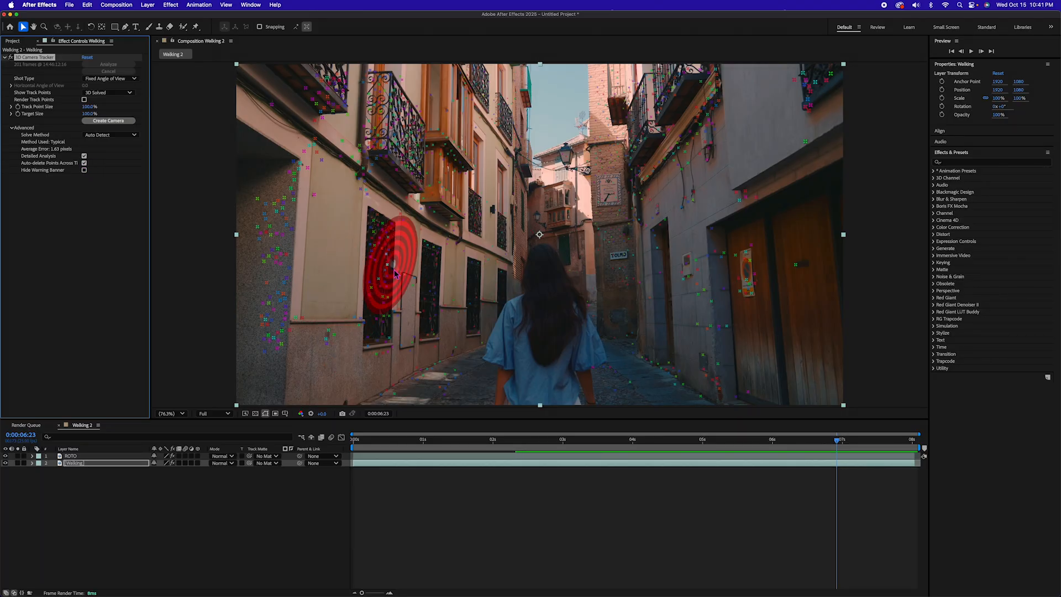
left_click(110, 79)
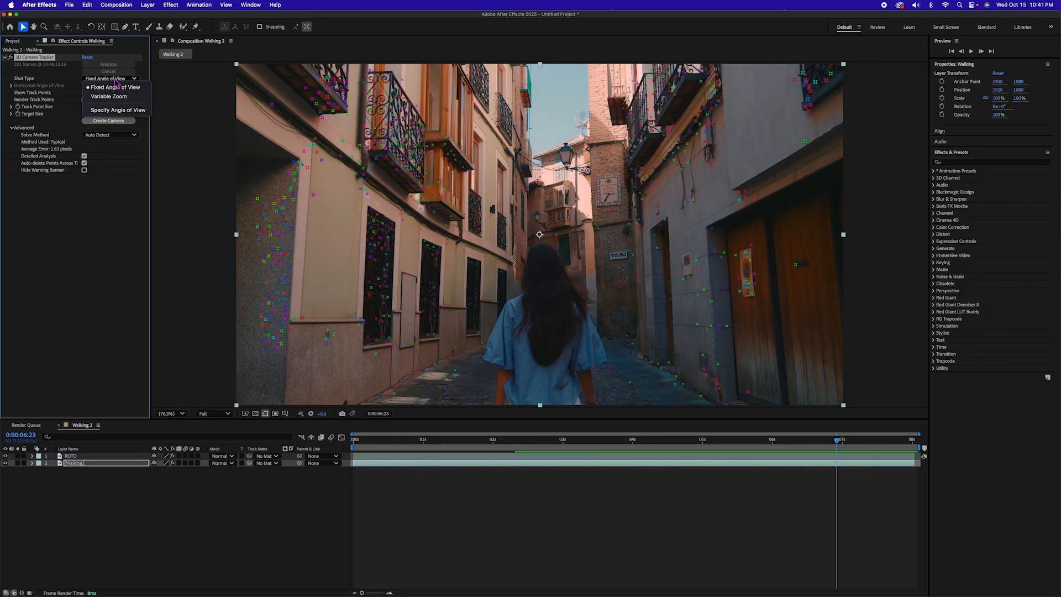
left_click(105, 85)
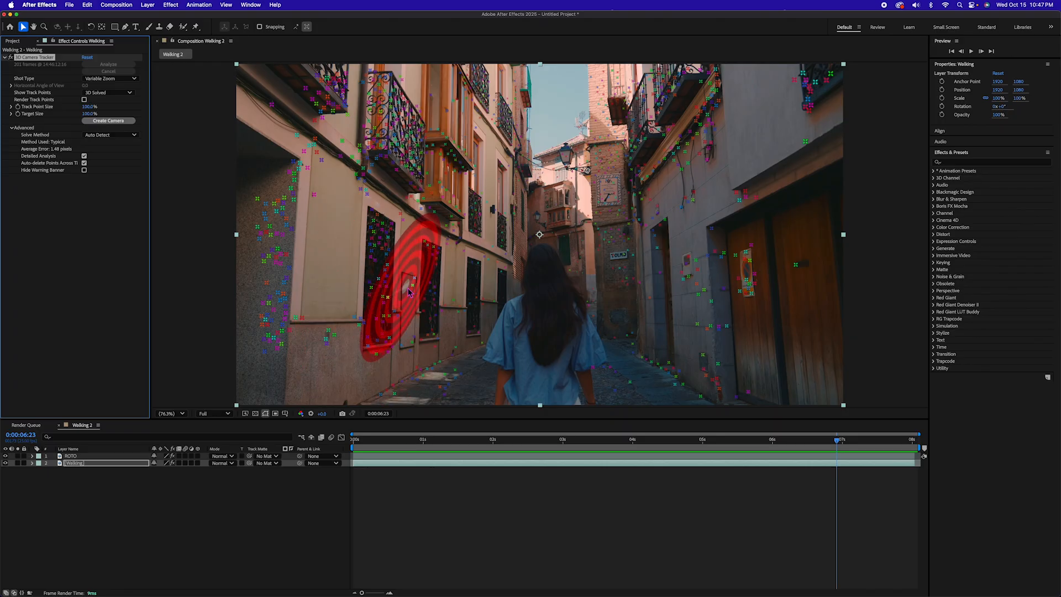
Create a tracker camera and two track solids from track points along the street's left wall.
right_click(451, 297)
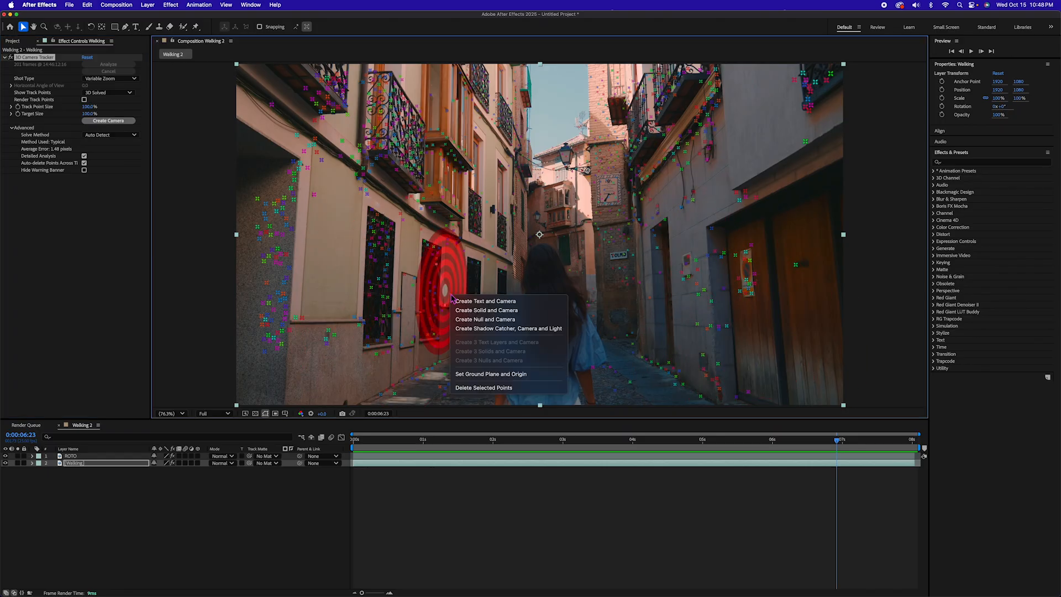
left_click(497, 310)
right_click(327, 299)
left_click(362, 312)
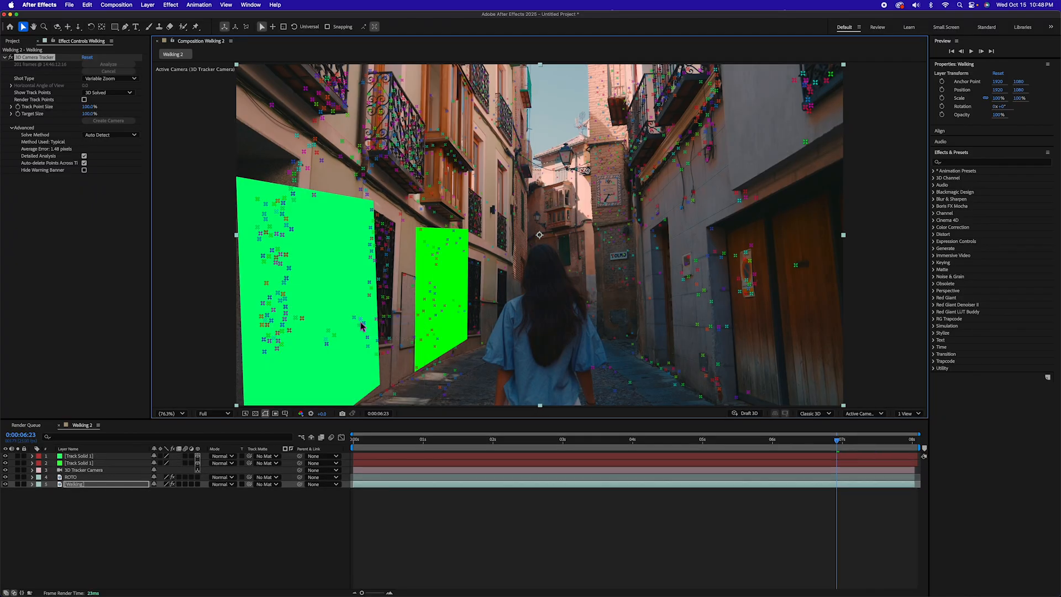
Create further track solids on the right wall and on the ground either side of the woman, and preview the track.
right_click(698, 309)
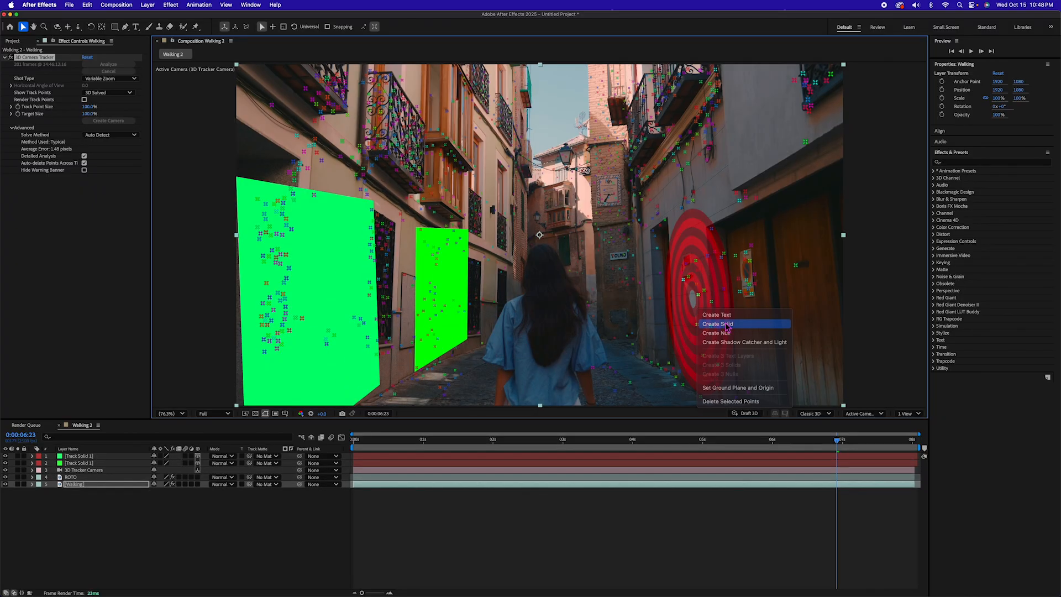
left_click(725, 323)
right_click(620, 380)
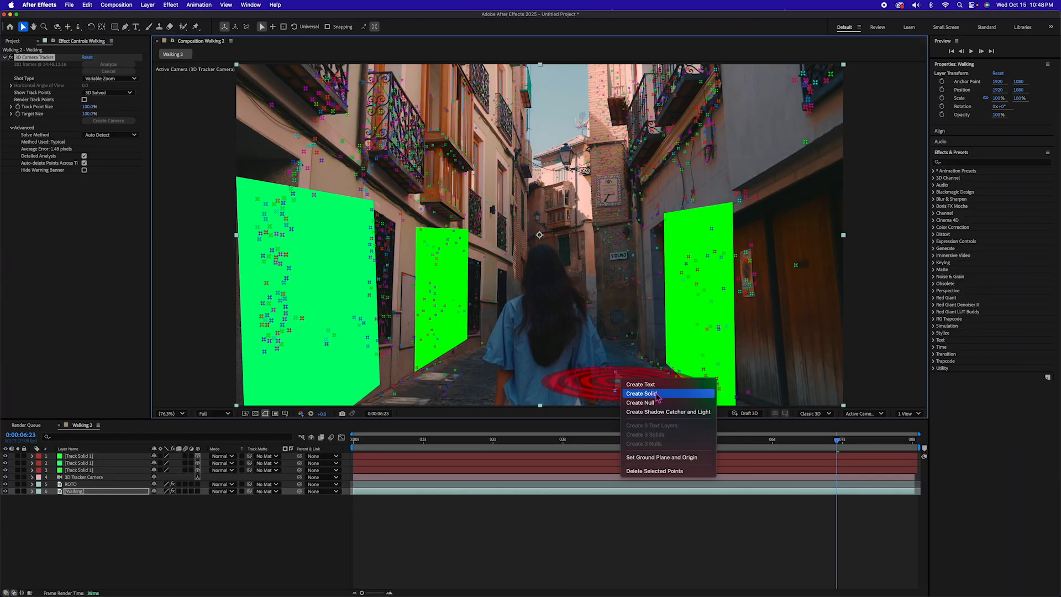
left_click(641, 393)
right_click(446, 381)
left_click(476, 399)
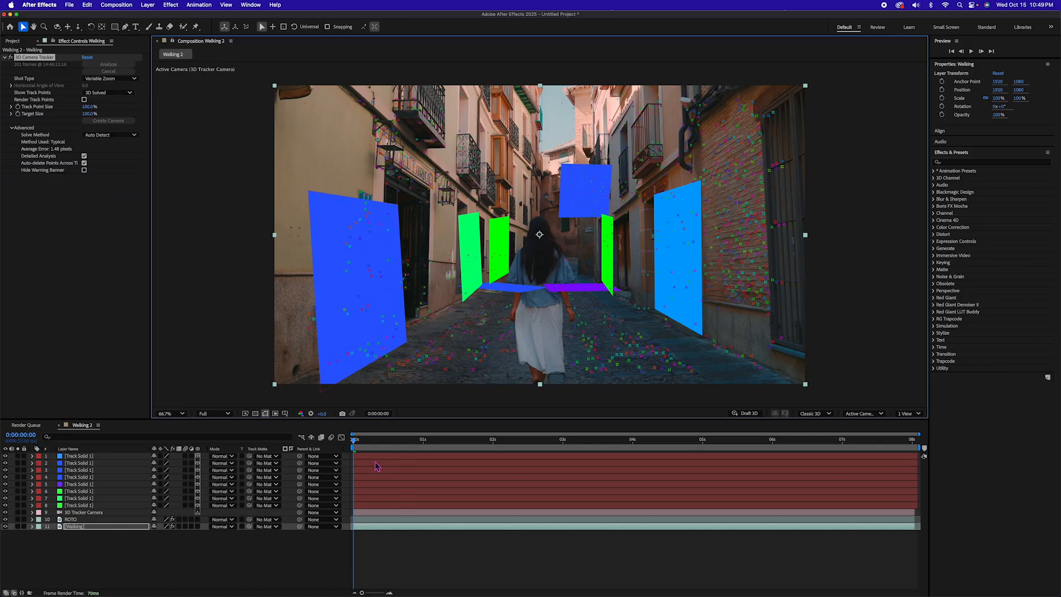
key("space")
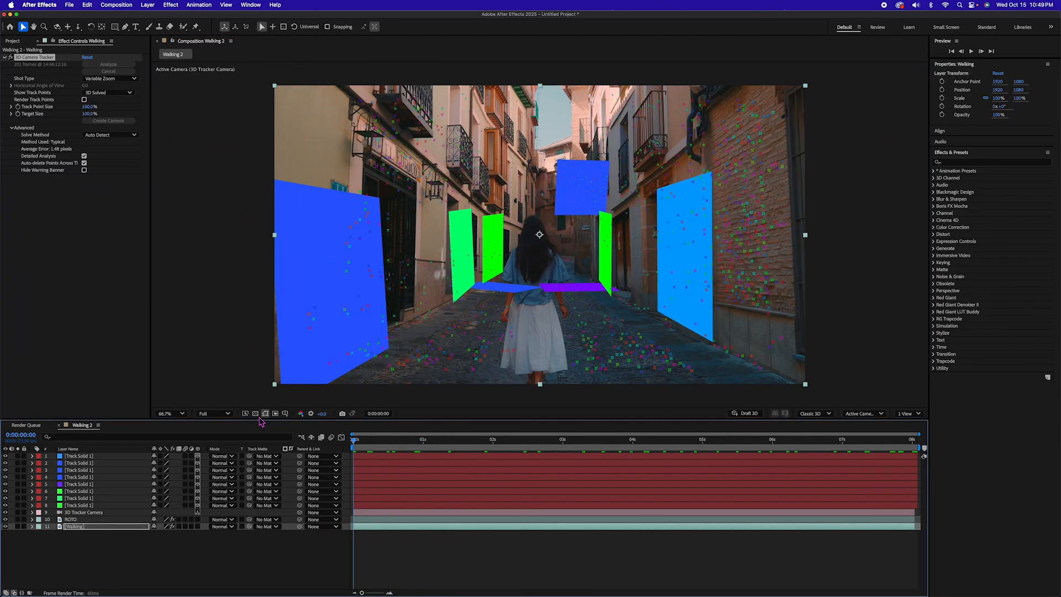
Move the ROTO layer to the top of the layer stack, in front of the track solids.
left_click(73, 521)
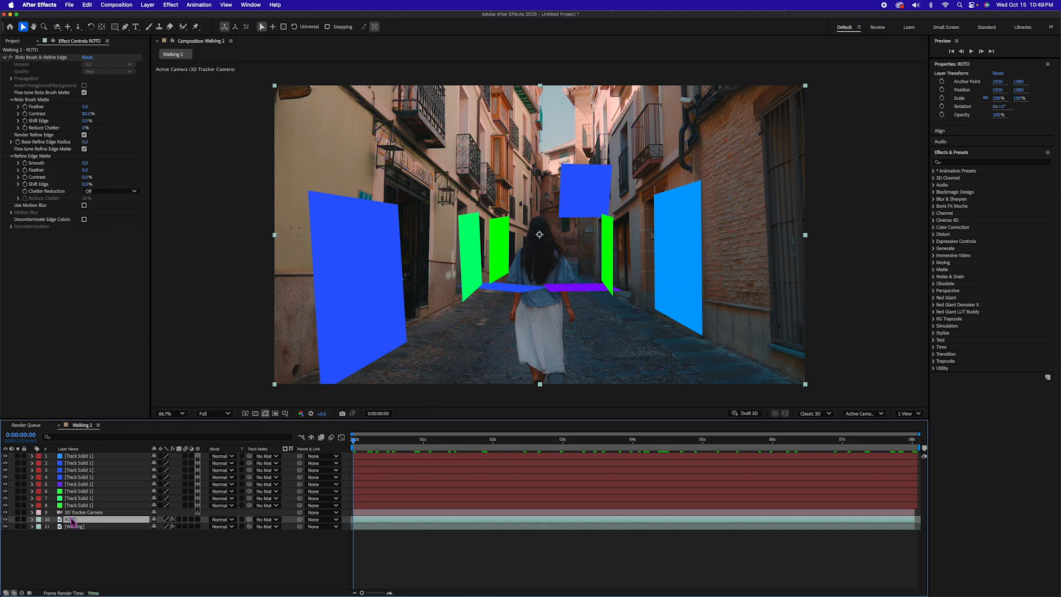
key("super+shift+bracketright")
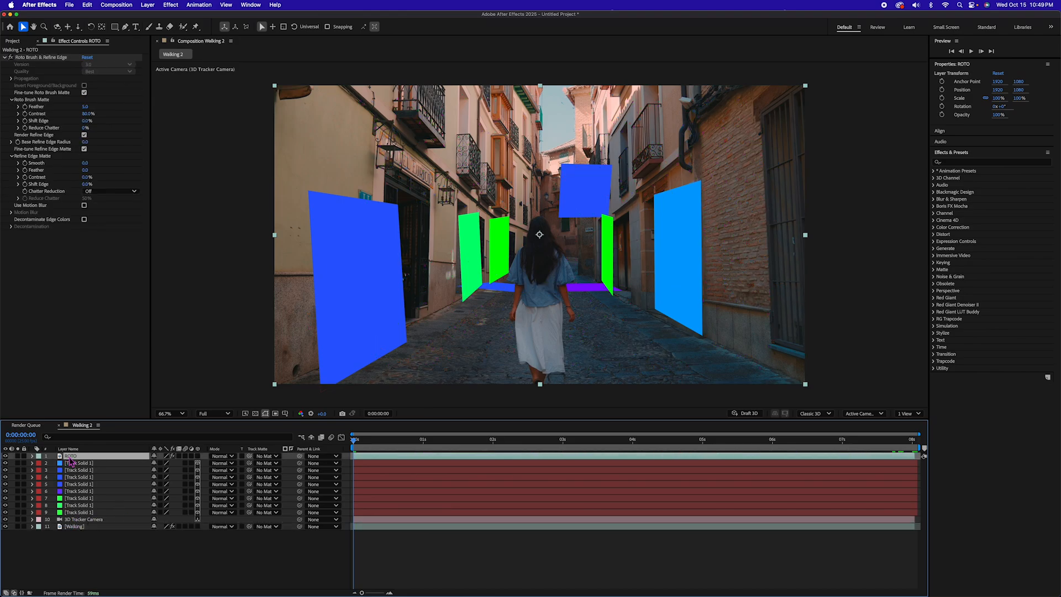
left_click_drag(367, 442, 432, 463)
Create a white solid at composition size above the other layers and add a full-frame rectangular mask to it.
right_click(267, 560)
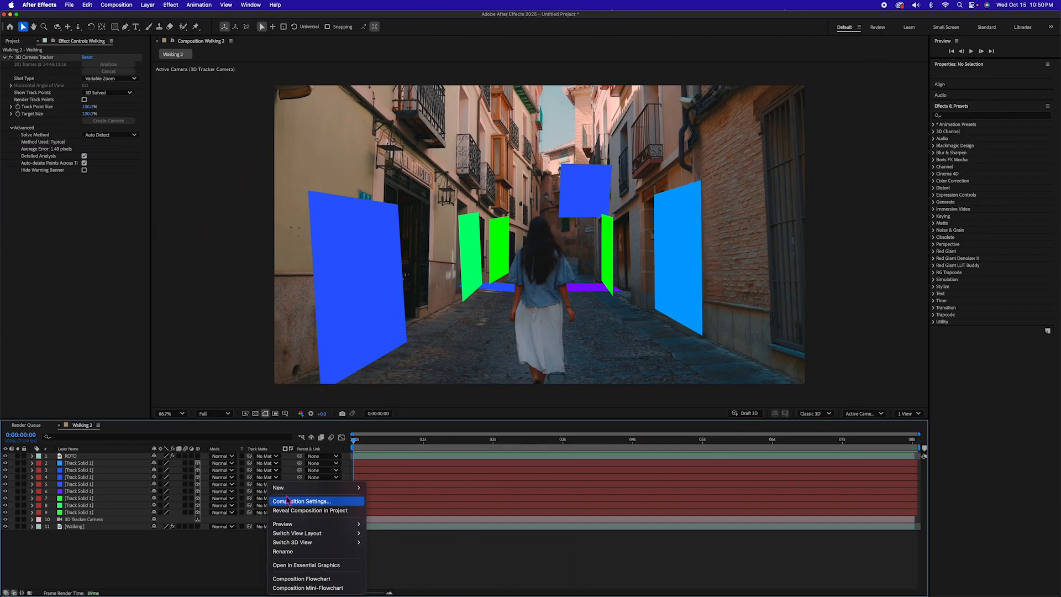
mouse_move(301, 489)
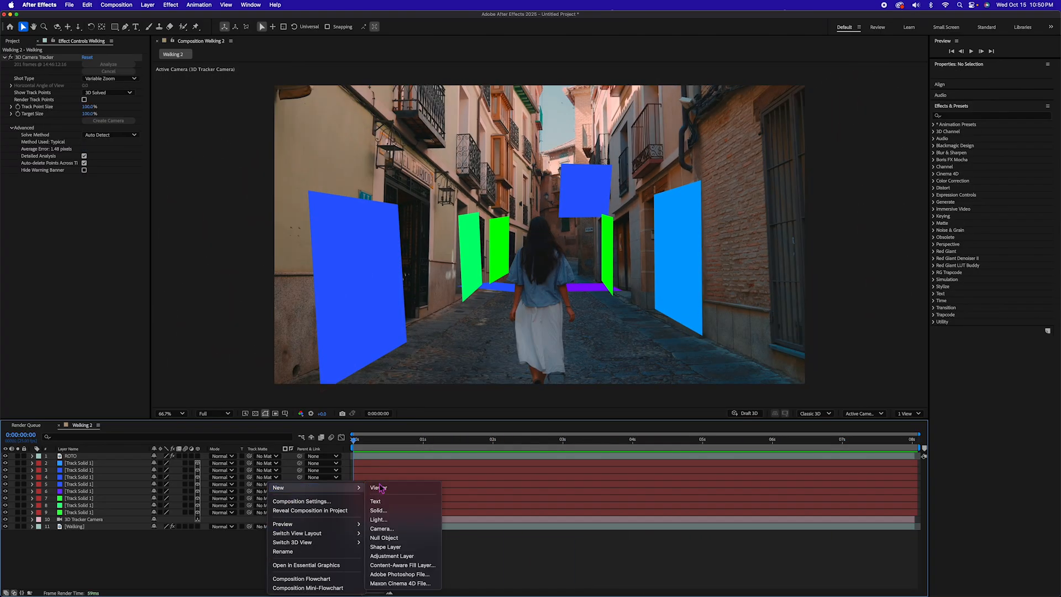
left_click(379, 510)
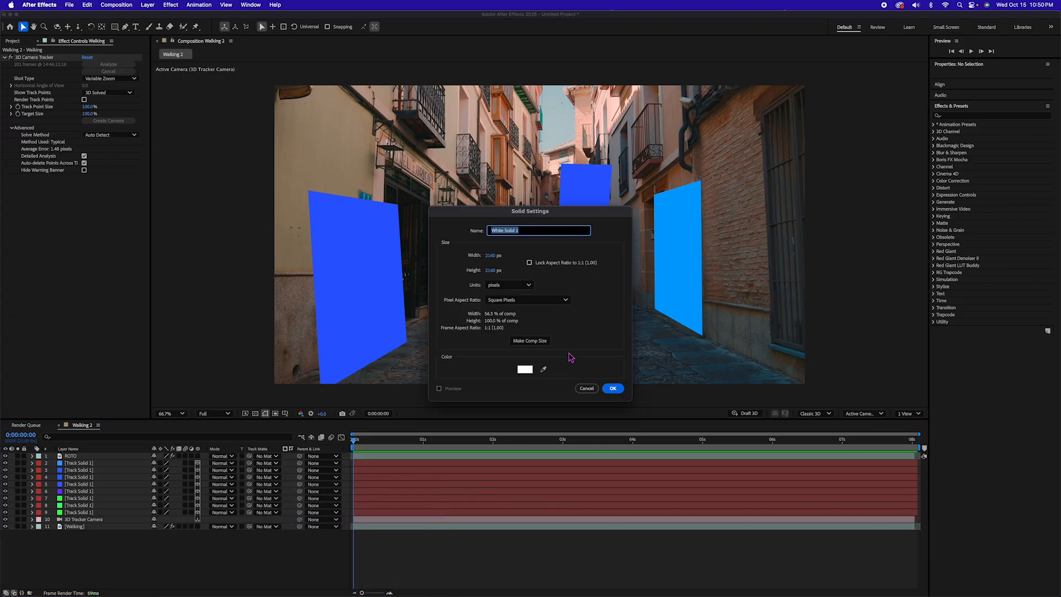
type("Mask")
key("Return")
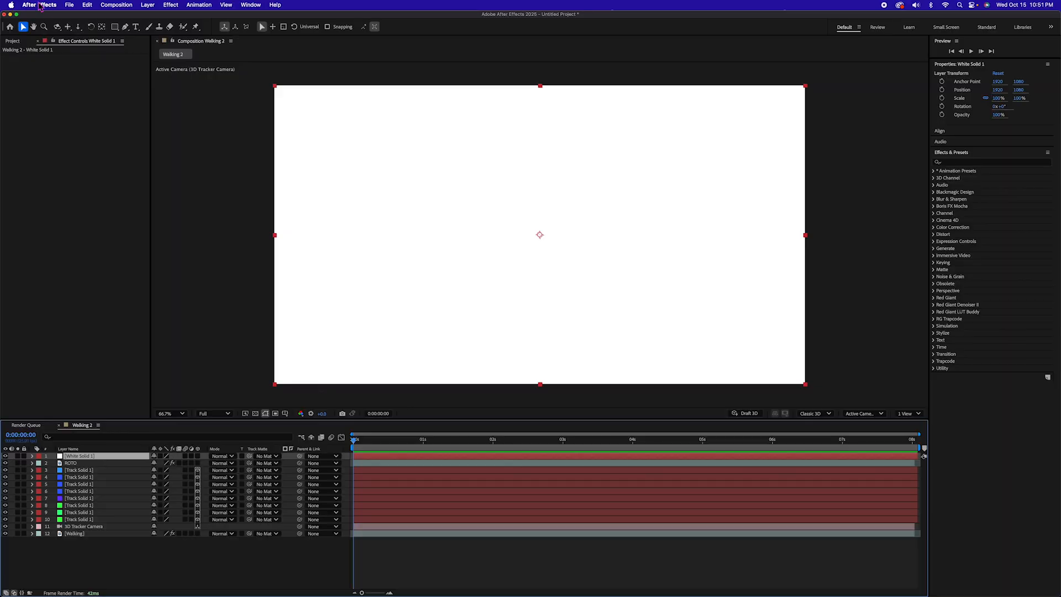
double_click(116, 30)
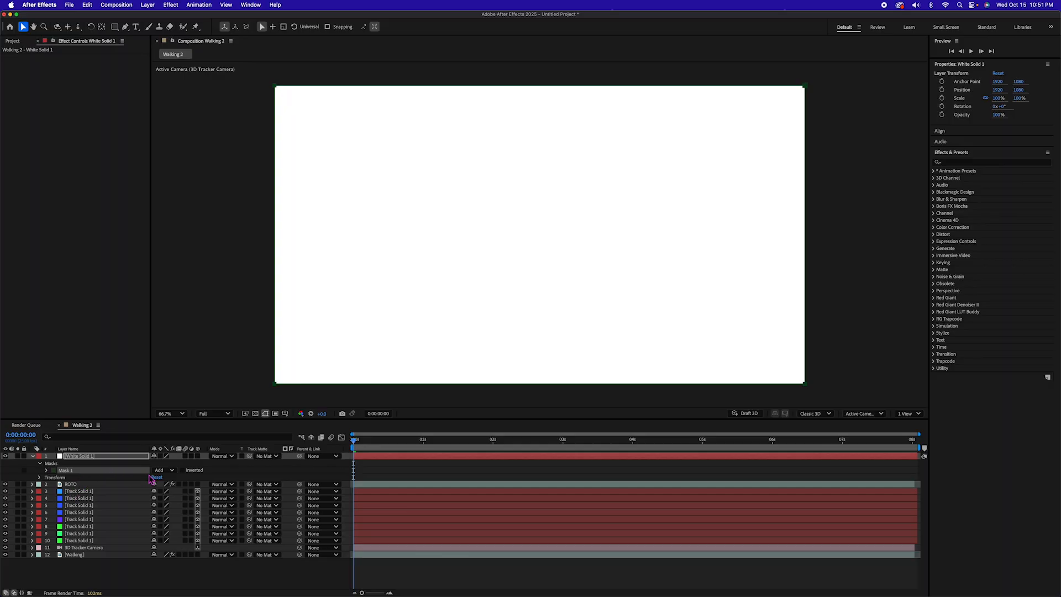
Keyframe the white solid's mask path at the start and collapse the mask to a thin horizontal strip at one second.
key("m")
left_click(61, 471)
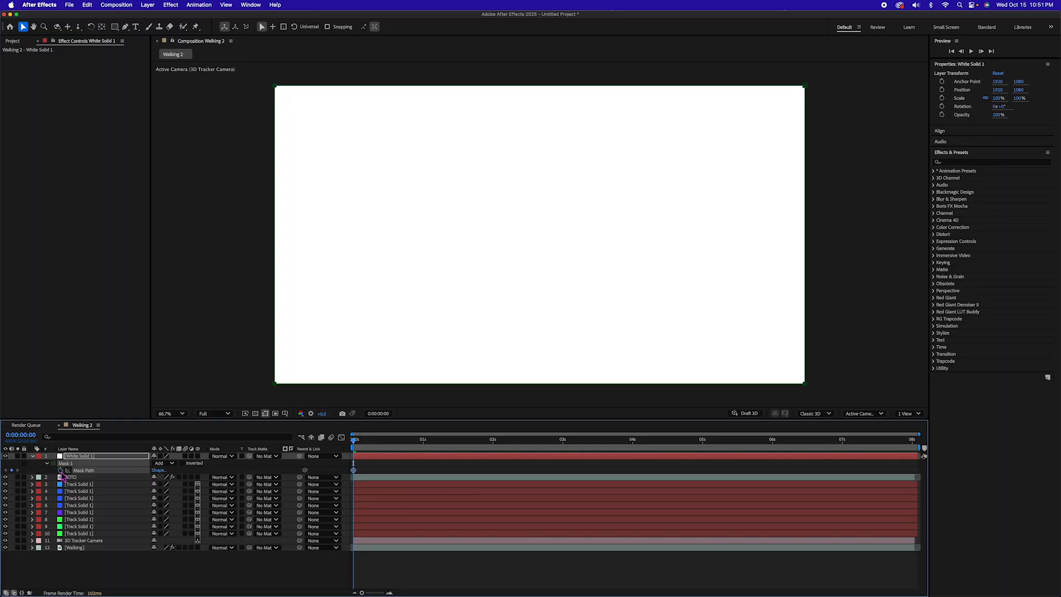
left_click_drag(354, 445, 423, 442)
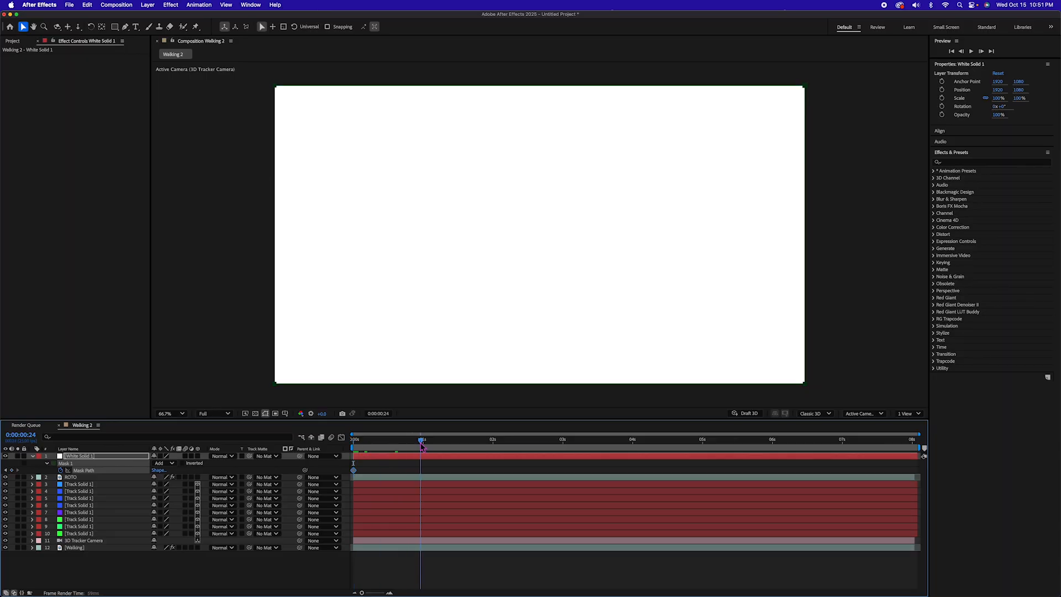
left_click(374, 359)
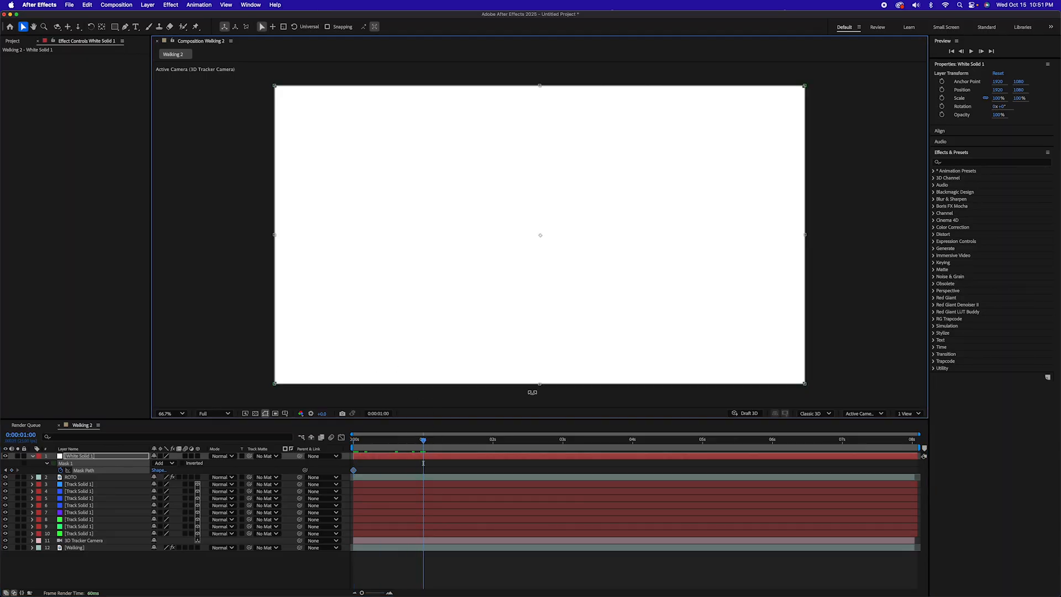
left_click_drag(540, 383, 541, 239)
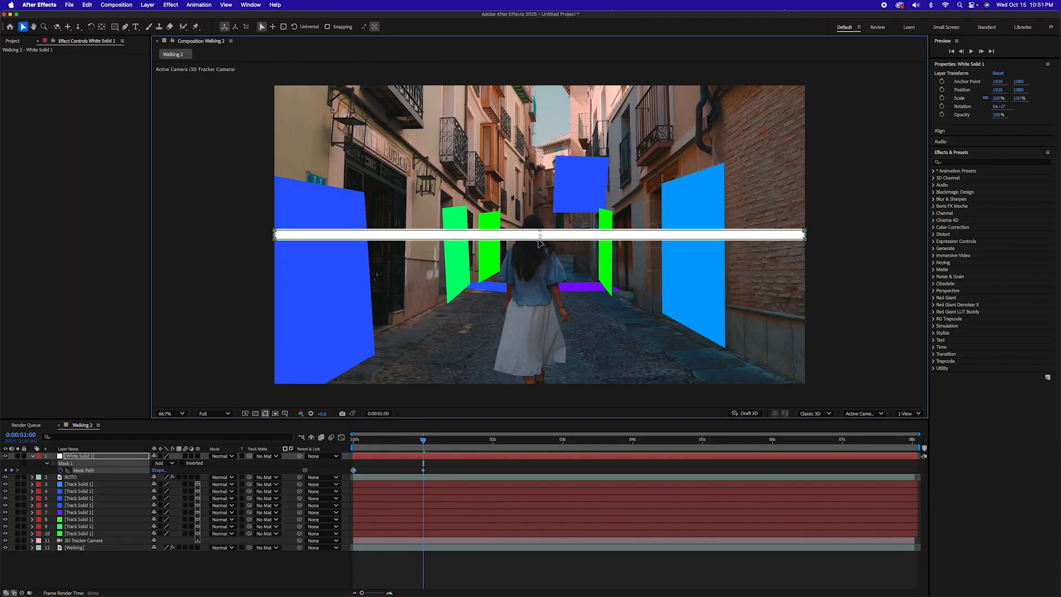
Time-reverse the white solid's mask path keyframes and preview the animation from the start.
right_click(353, 470)
mouse_move(420, 587)
left_click(484, 588)
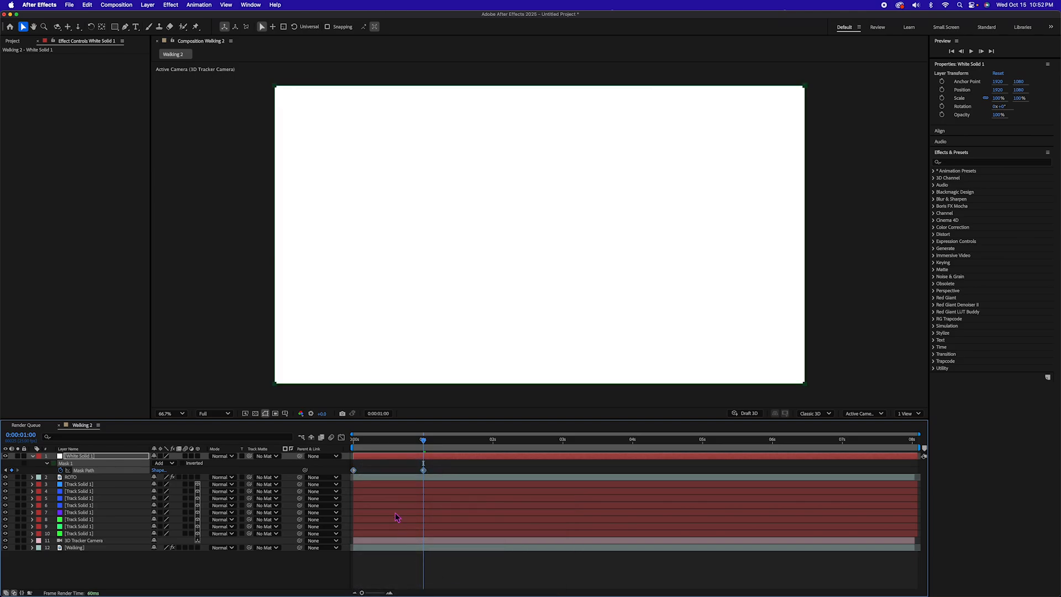
left_click_drag(368, 442, 340, 445)
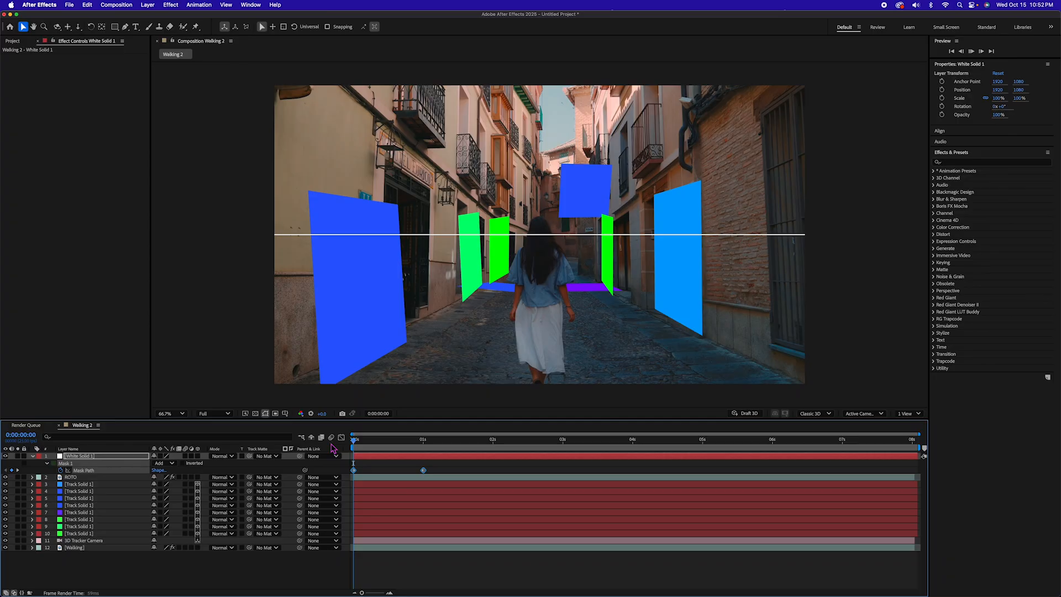
key("space")
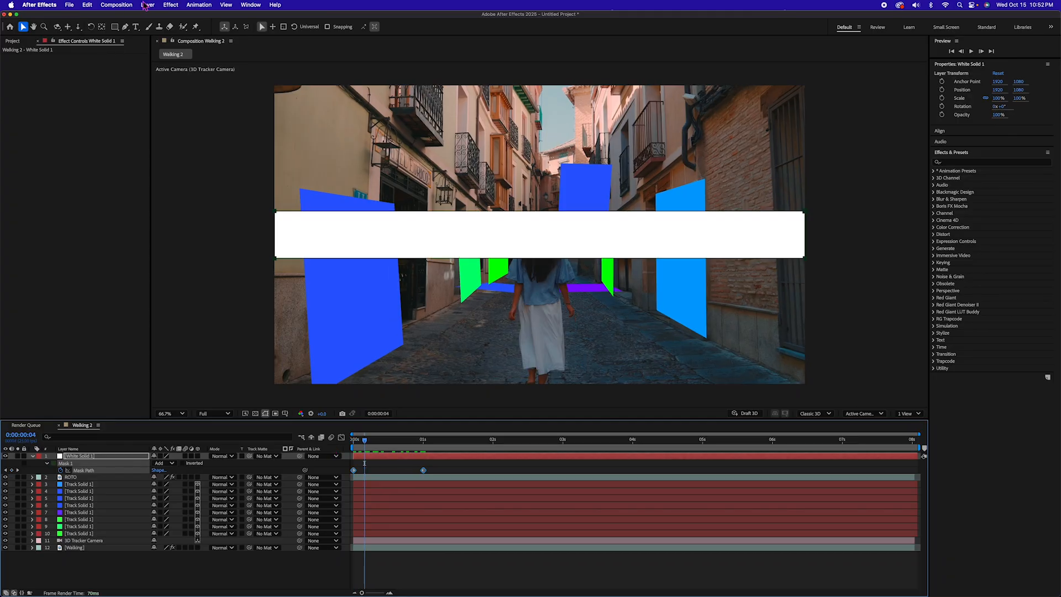
Purge all cache and confirm the purge.
left_click(69, 5)
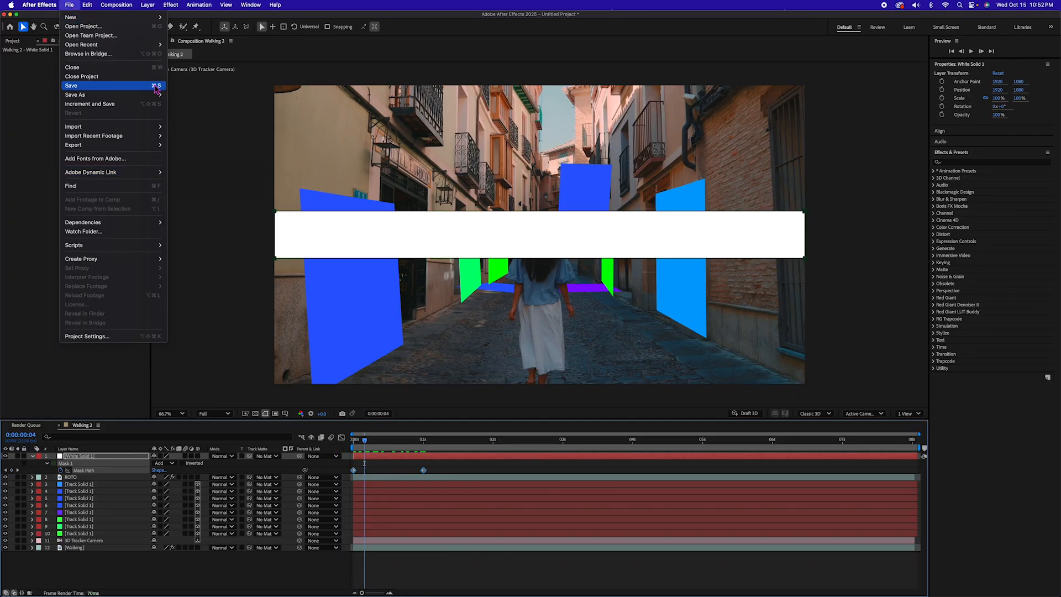
mouse_move(106, 7)
mouse_move(72, 7)
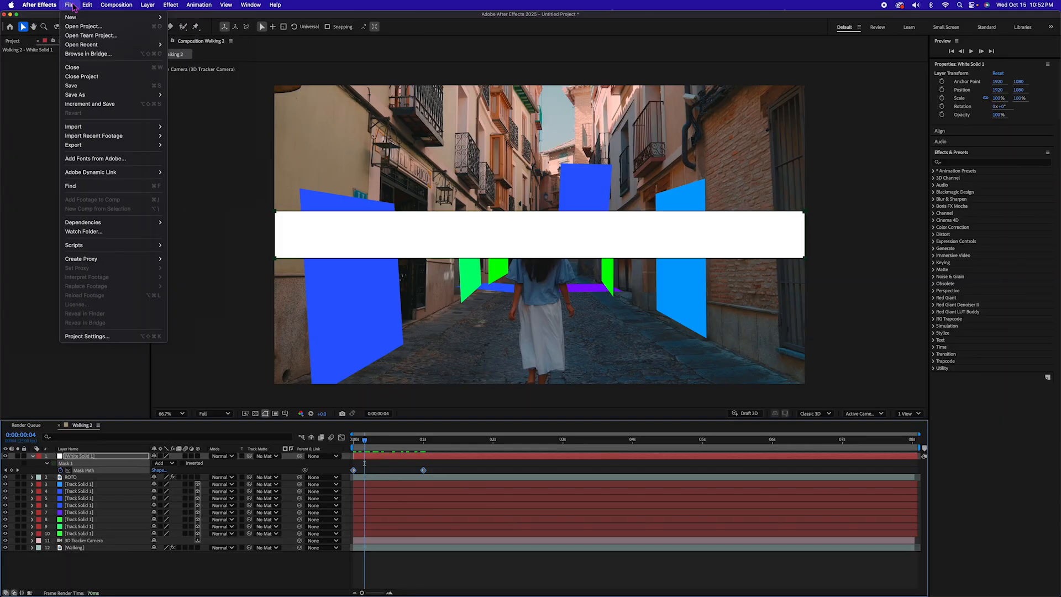
mouse_move(92, 210)
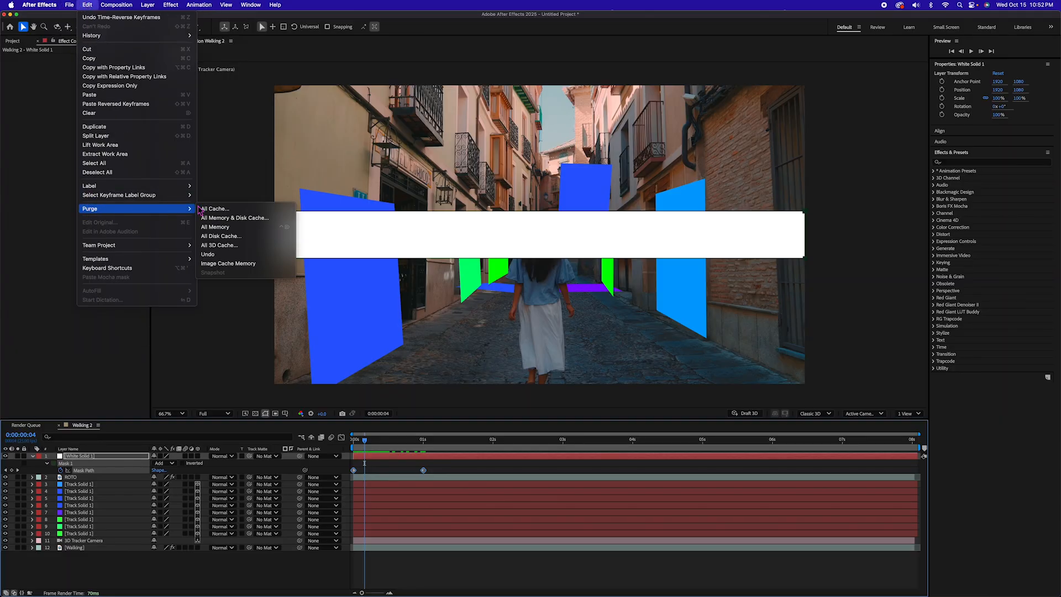
left_click(215, 209)
left_click(595, 325)
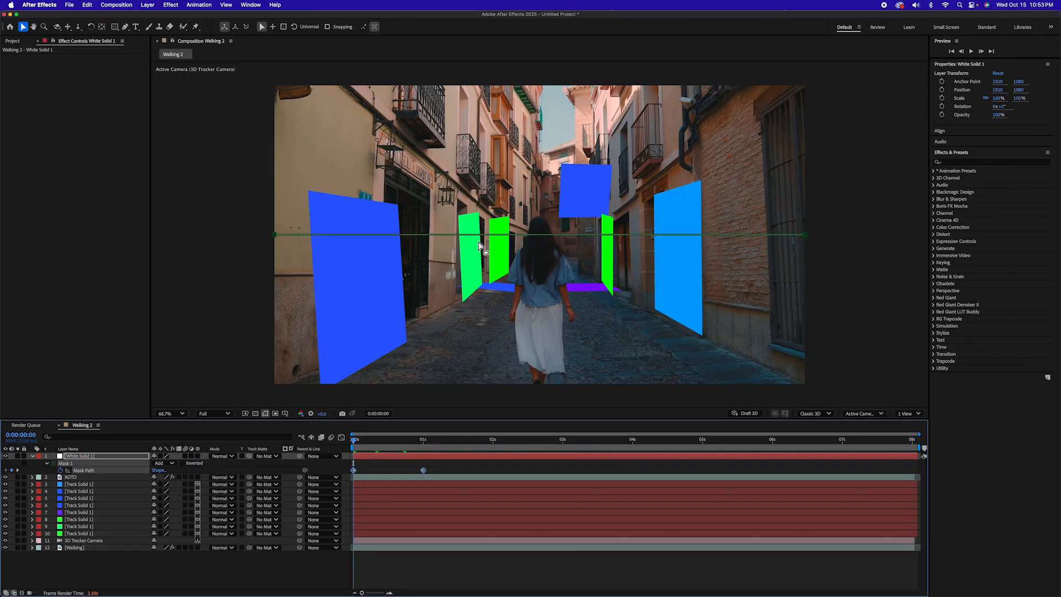
Make the white solid a 3D layer and link its position by expression to the nearer green track solid on the left wall.
left_click(198, 456)
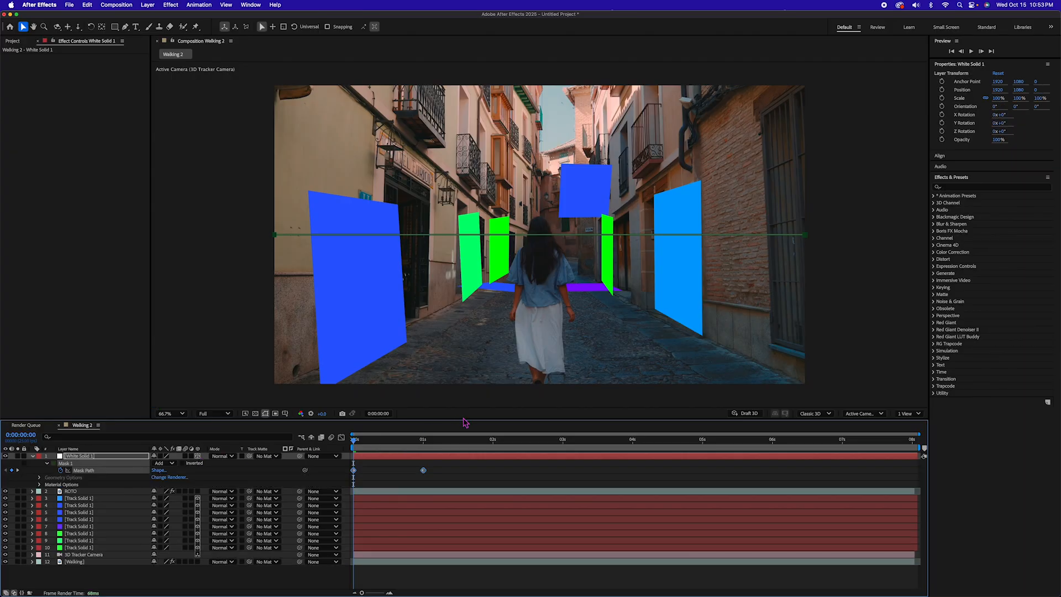
key("p")
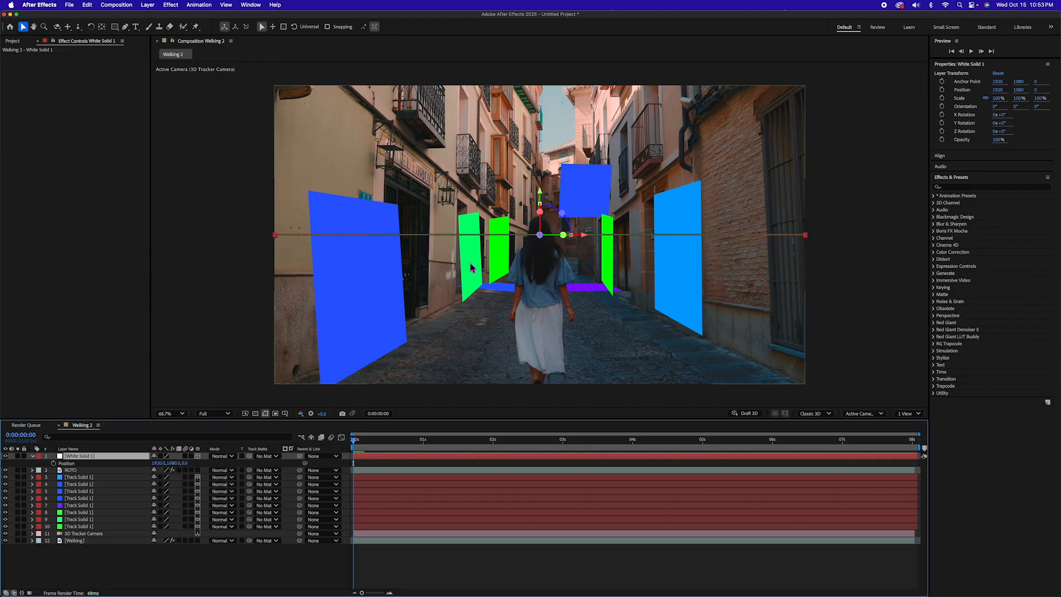
left_click(83, 512)
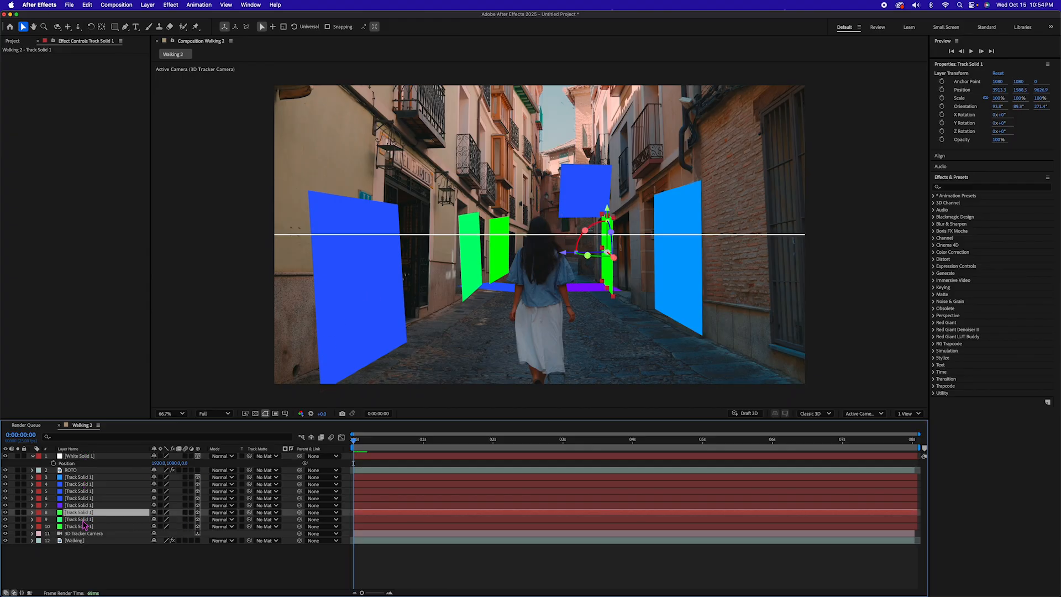
left_click(85, 519)
key("p")
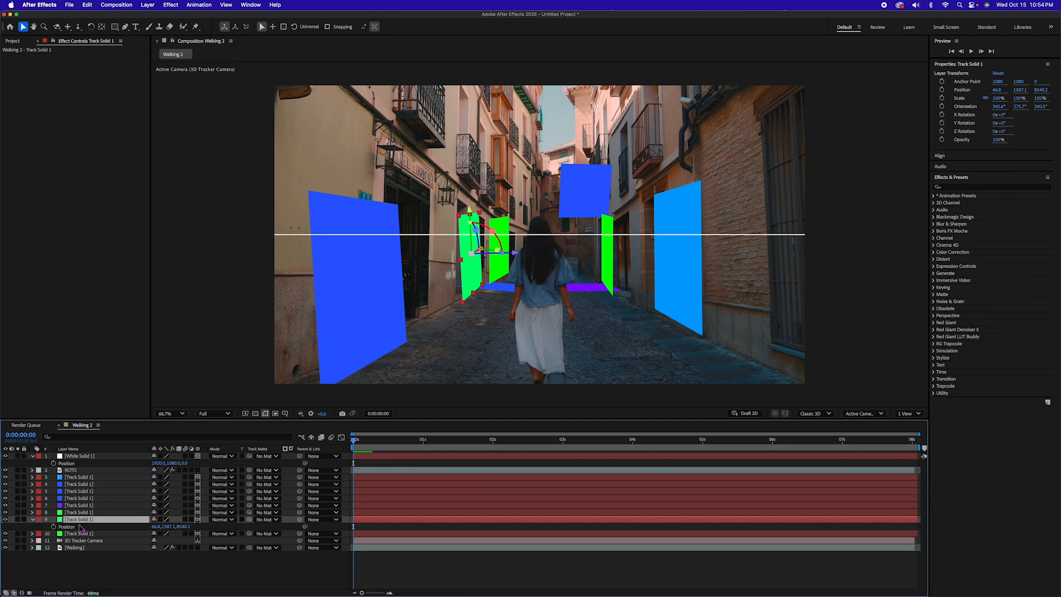
left_click(54, 463, "alt")
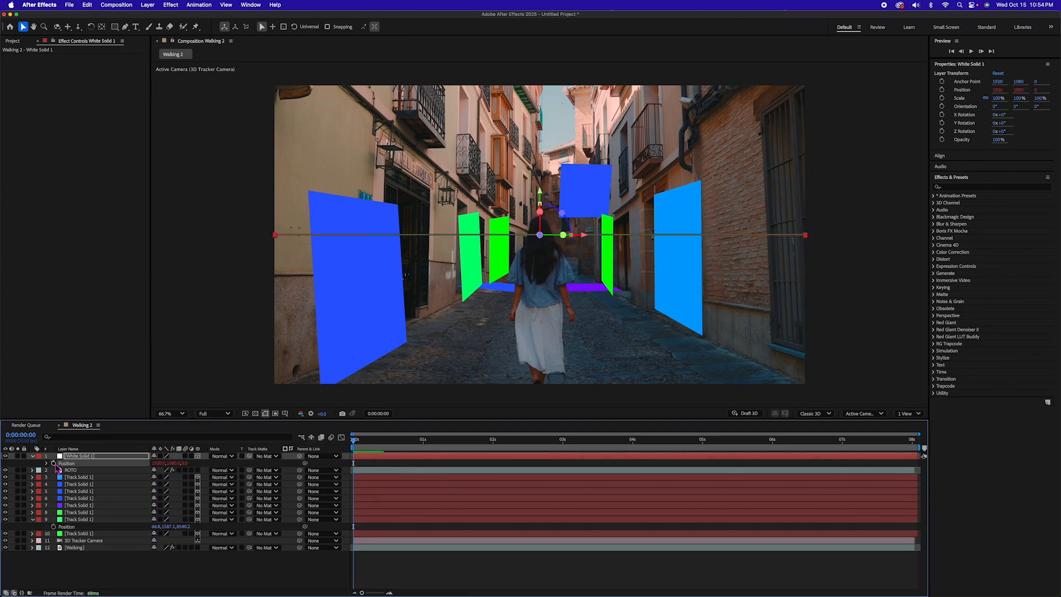
key("super+z")
left_click(54, 463, "alt")
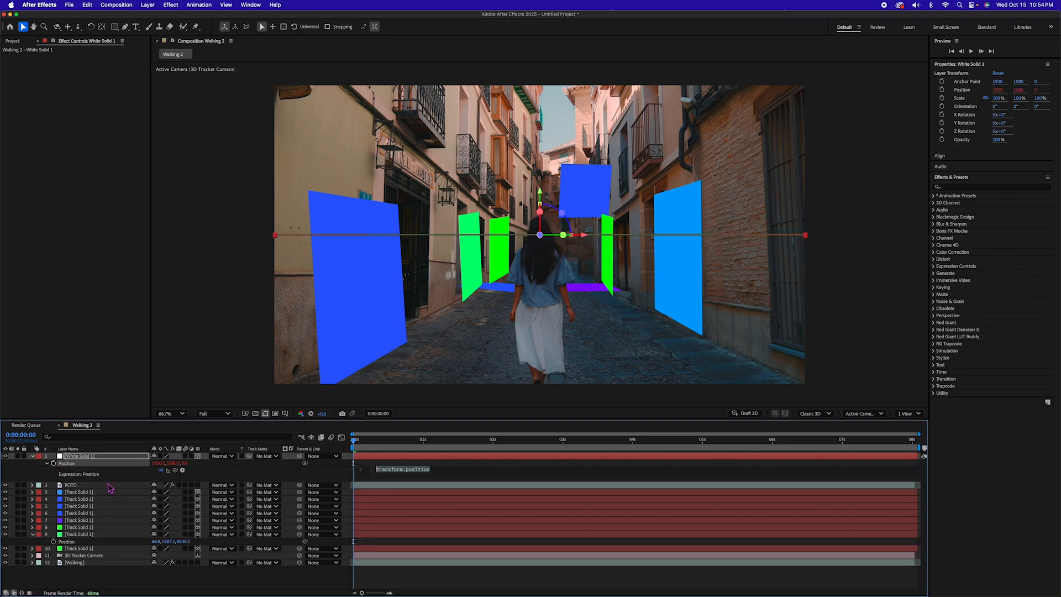
left_click_drag(175, 470, 67, 542)
left_click(343, 511)
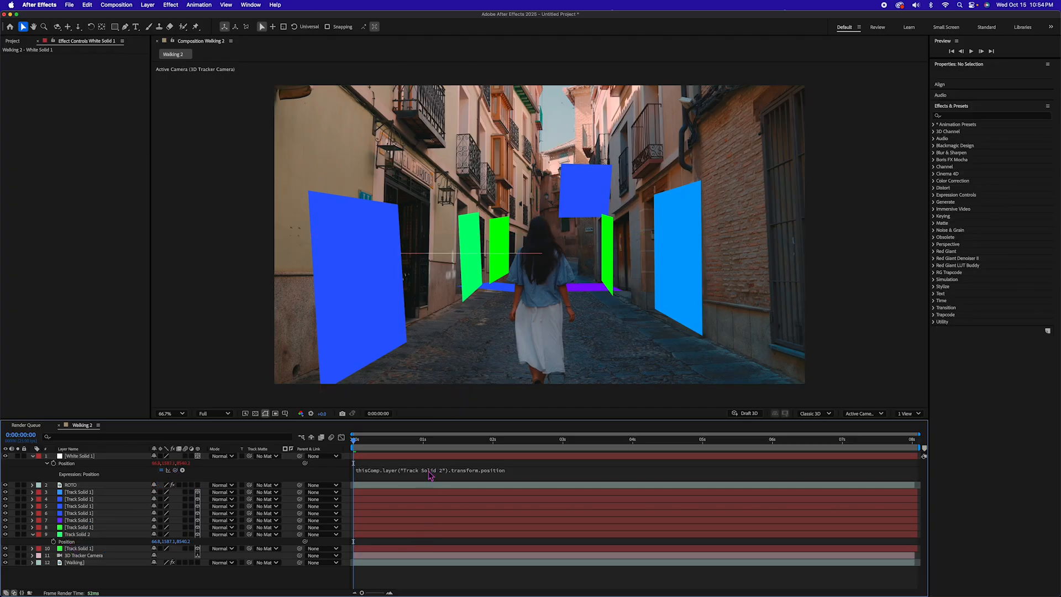
Set White Solid 1 as the Walking layer's track matte, show the ROTO layer, and scrub through the reveal.
left_click_drag(359, 442, 429, 442)
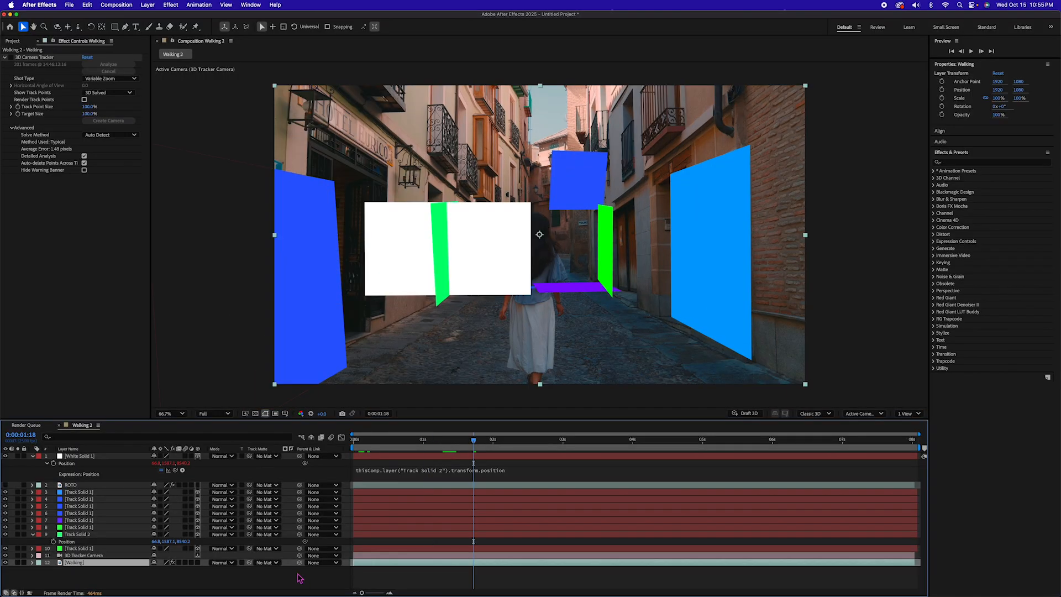
left_click(272, 563)
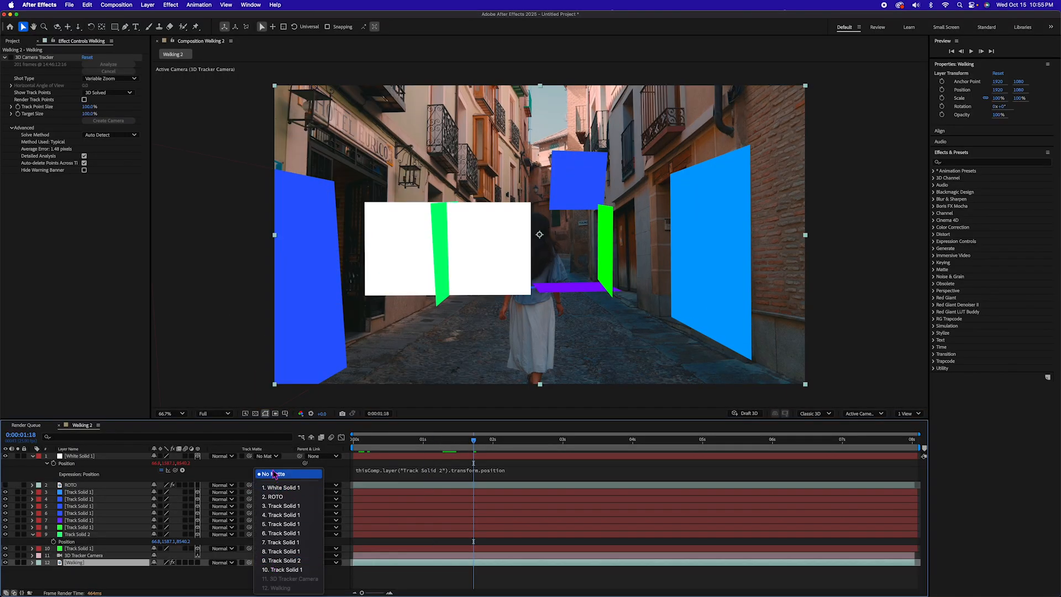
left_click(281, 488)
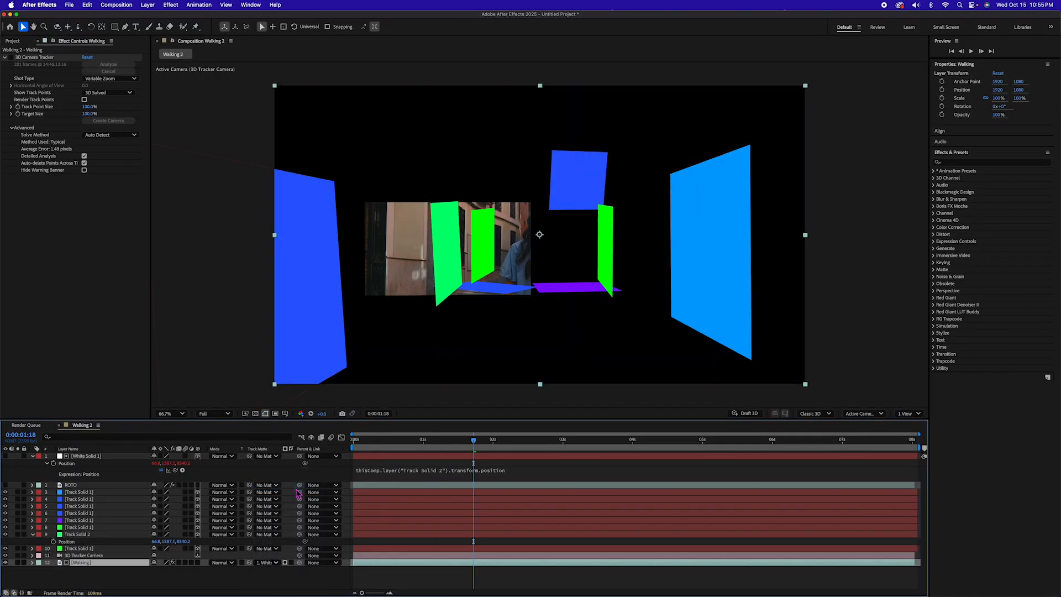
left_click(5, 486)
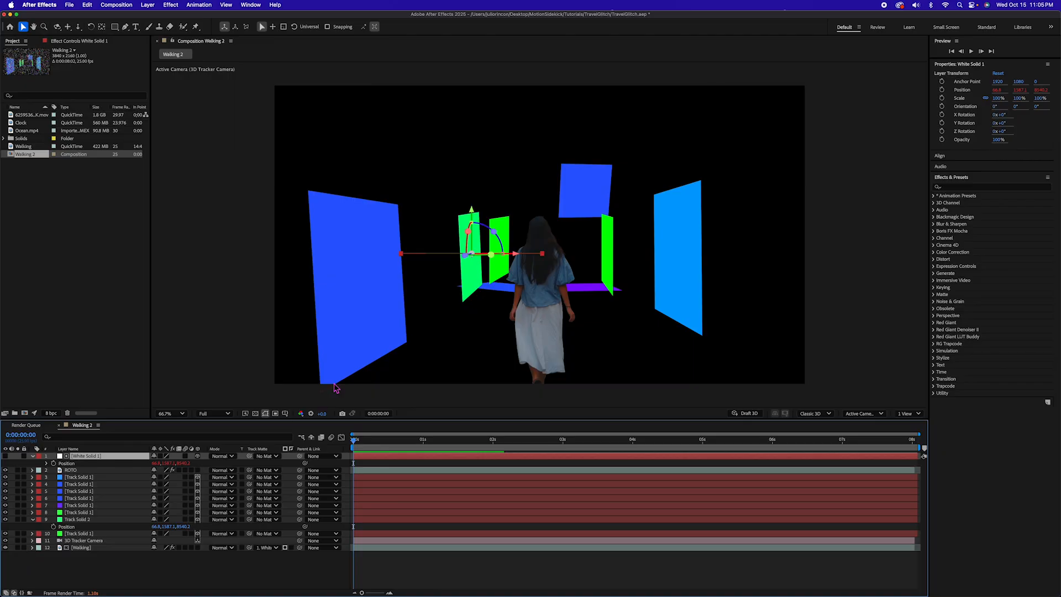
left_click_drag(359, 444, 418, 442)
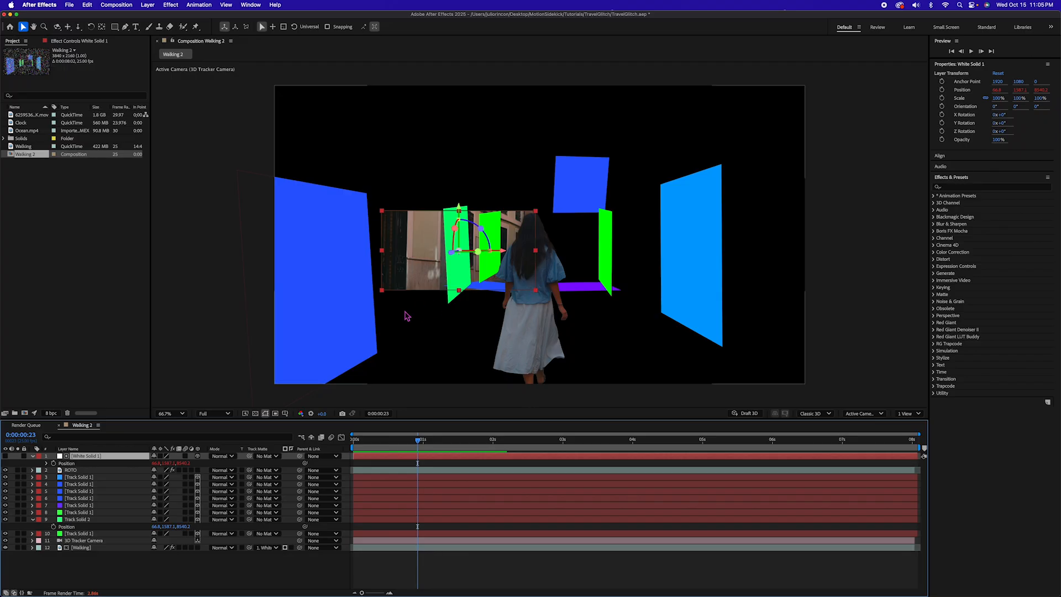
Create a composition-size white solid named Mask2 directly above the light-blue track solid on the right wall.
left_click(419, 478)
left_click_drag(418, 441, 522, 461)
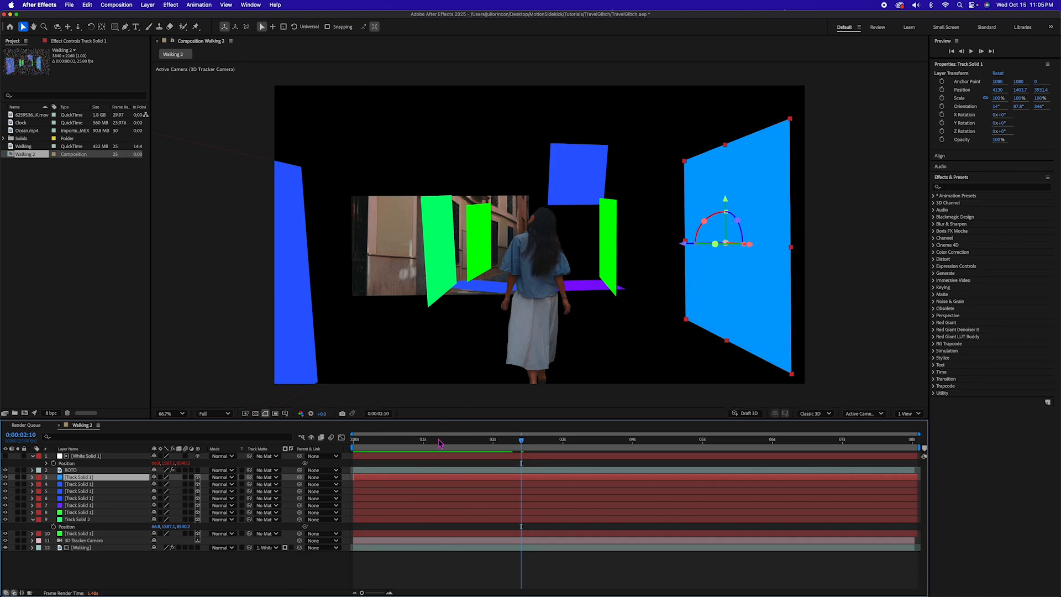
left_click_drag(440, 444, 290, 442)
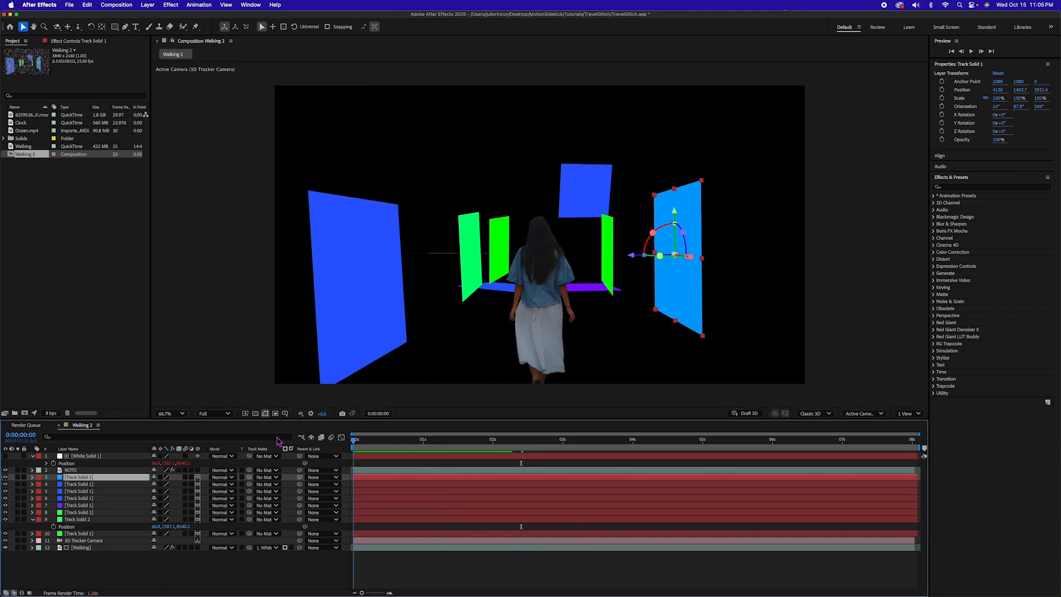
right_click(225, 569)
mouse_move(268, 492)
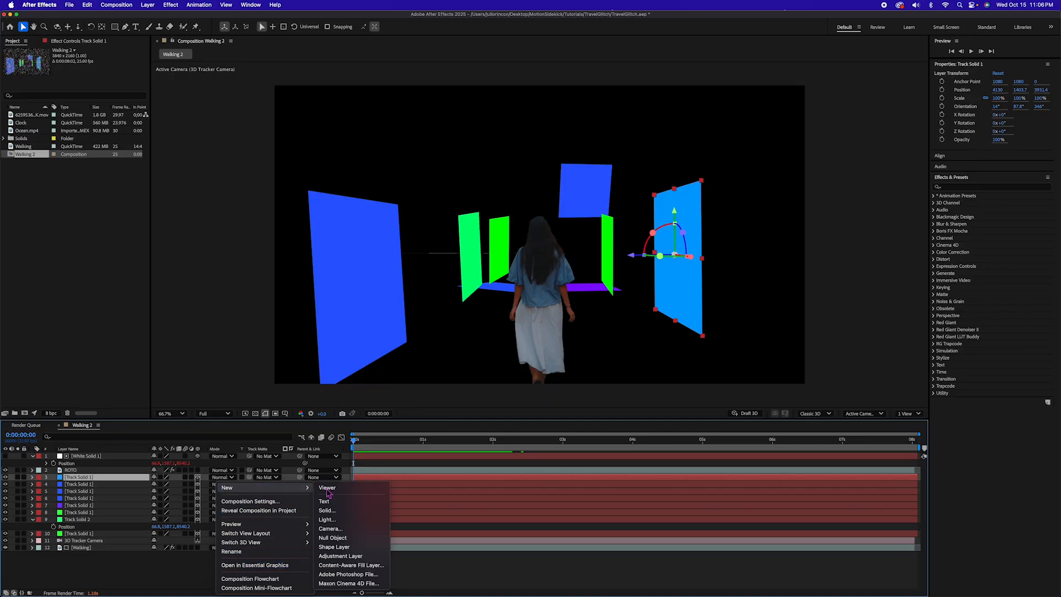
left_click(327, 510)
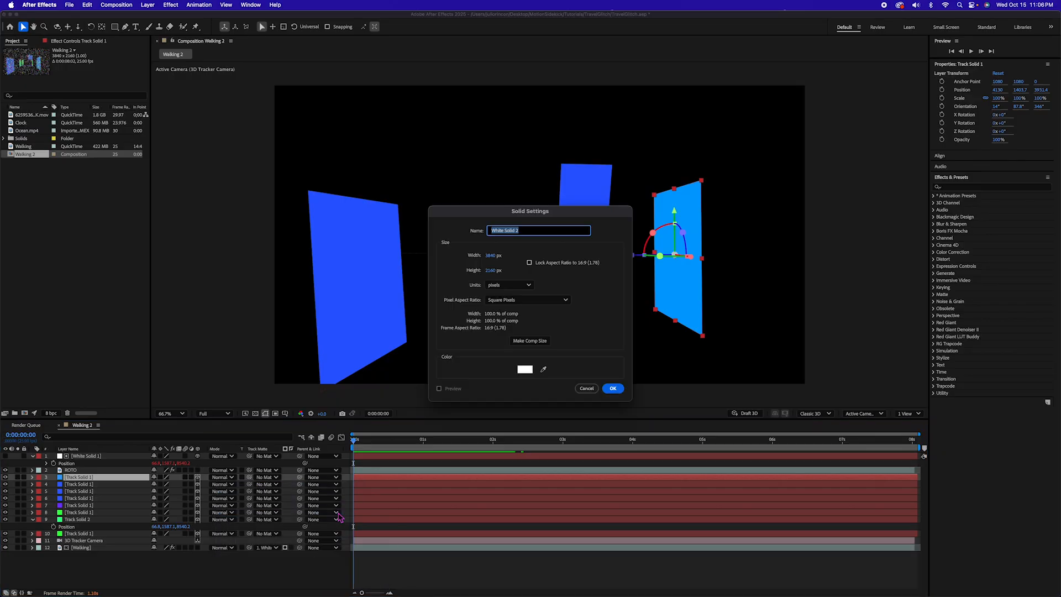
type("Mask2")
key("Return")
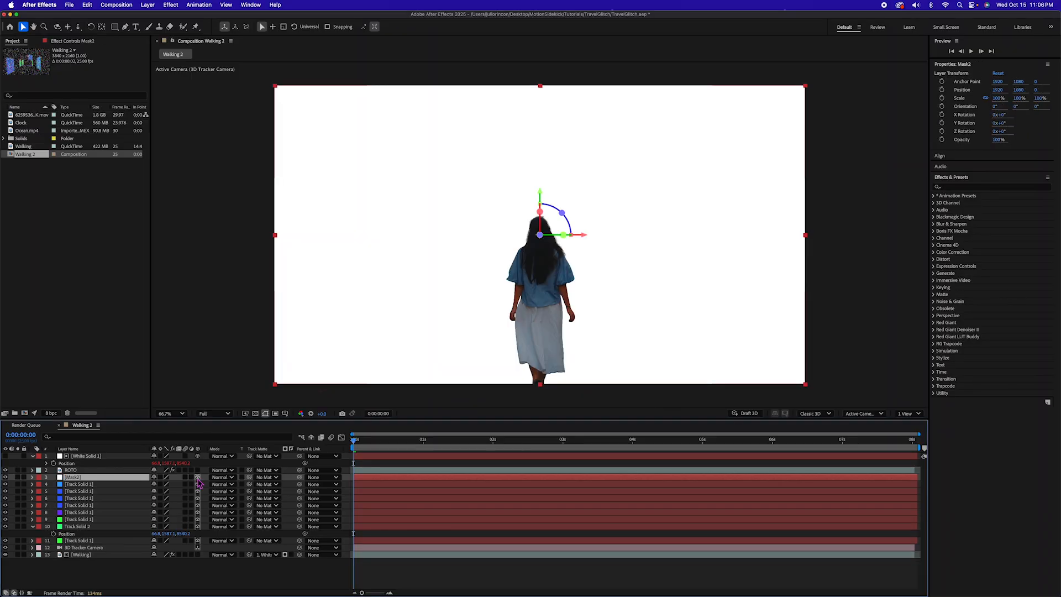
Make Mask2 a 3D layer and paste the light-blue right-wall track solid's position onto it.
left_click(198, 478)
key("p")
left_click(83, 492)
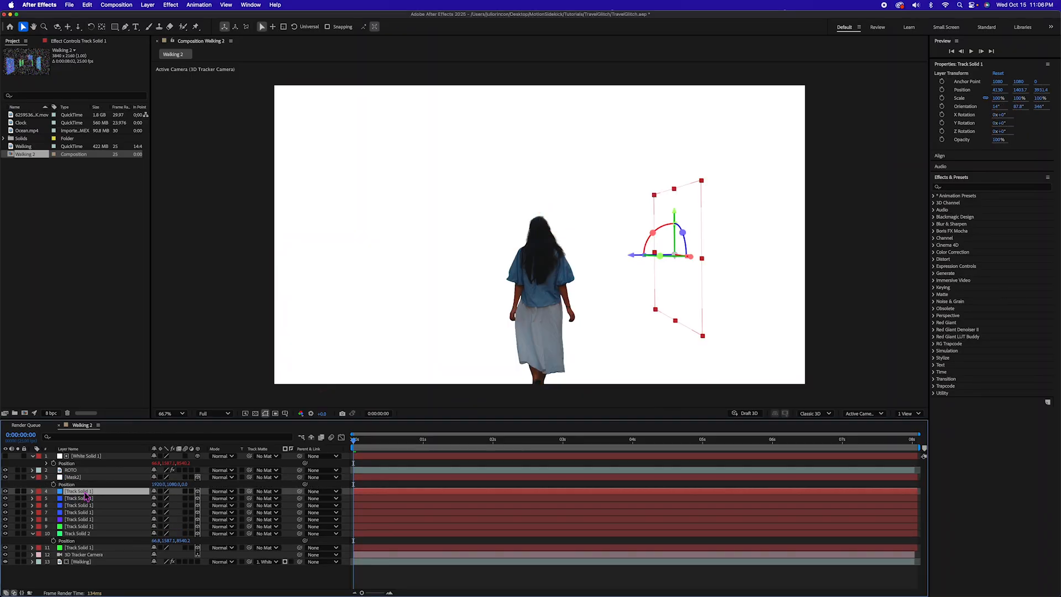
key("p")
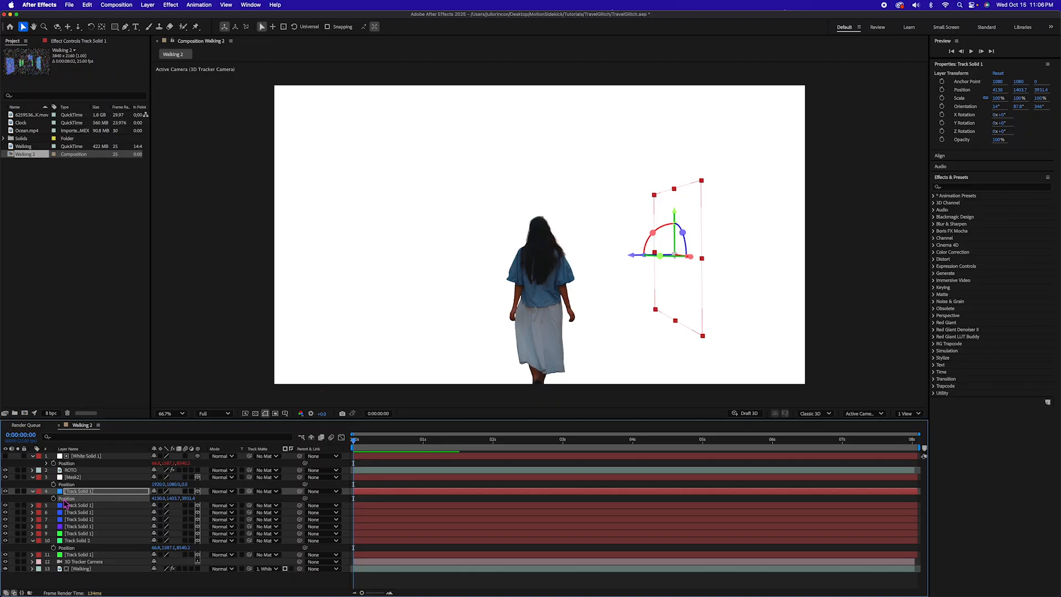
left_click(69, 485)
key("ctrl+v")
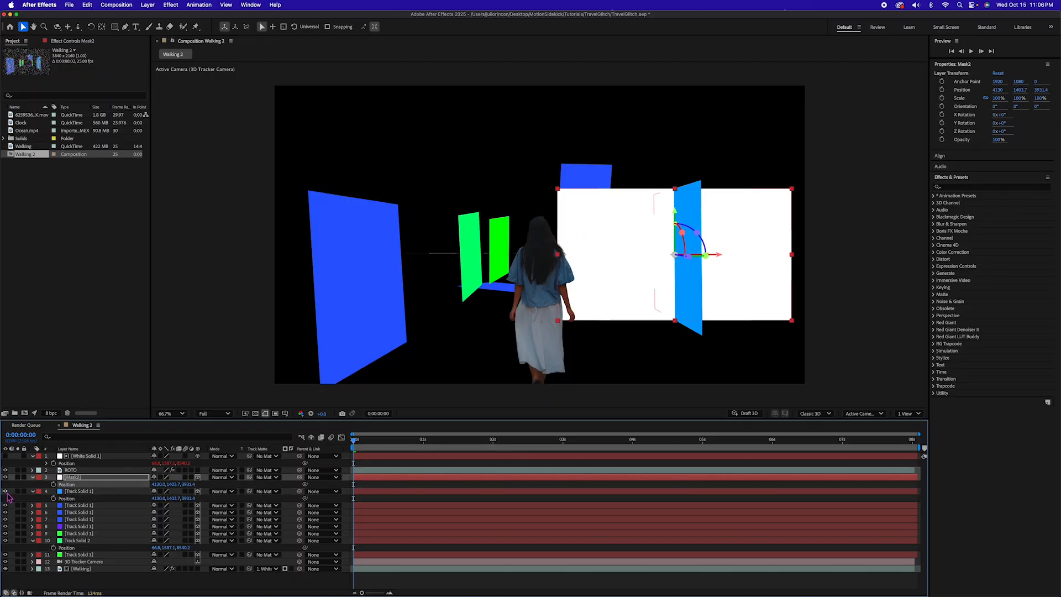
Hide the light-blue right-wall track solid and Track Solid 2, collapse the latter's properties, and preview the composition.
left_click(5, 491)
left_click(78, 491)
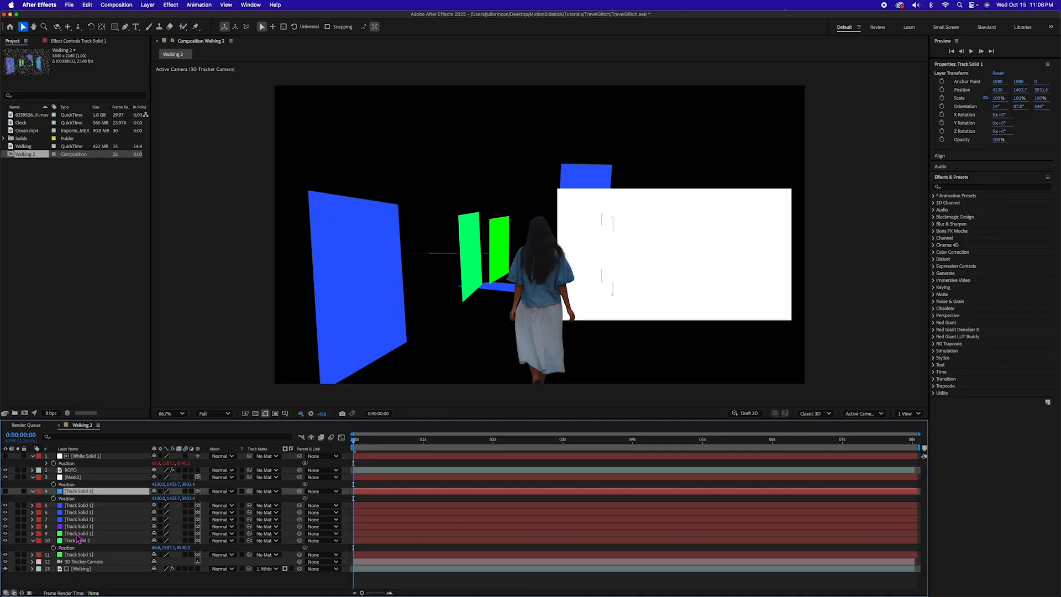
left_click(5, 541)
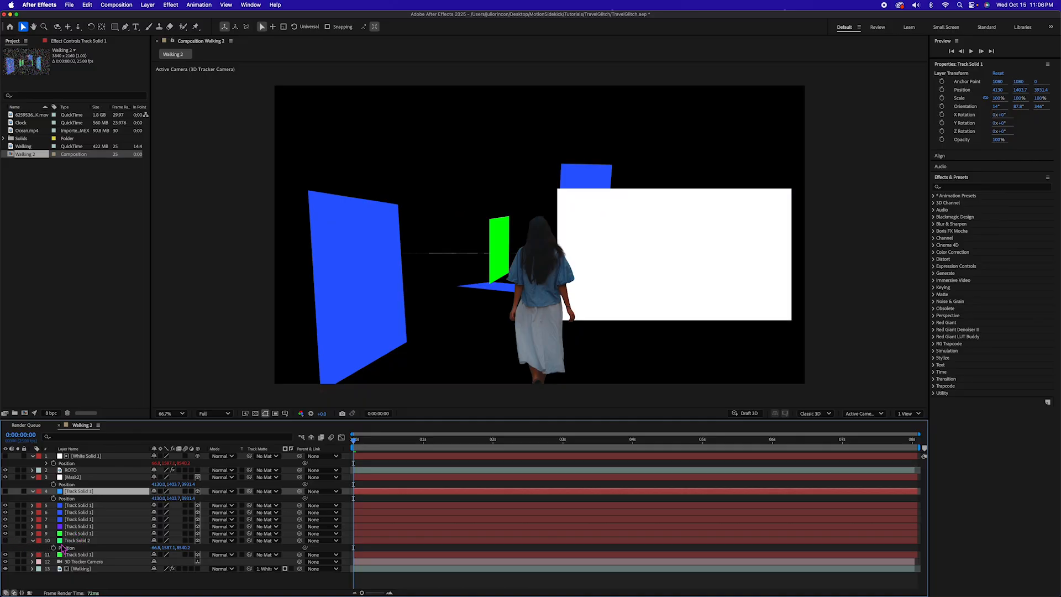
left_click(33, 541)
key("space")
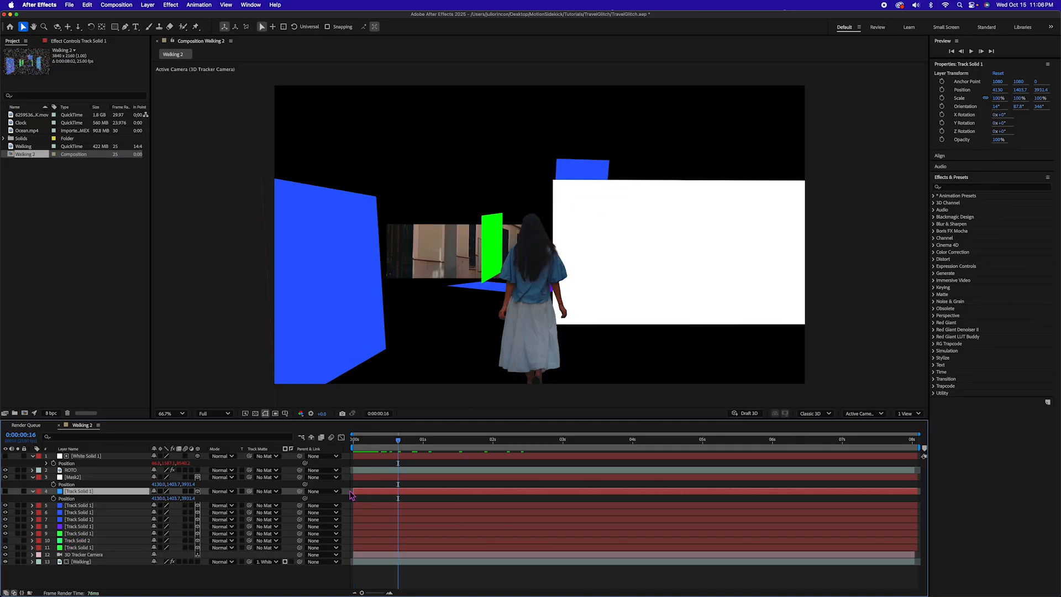
Set Mask2's Y rotation to 81° to align it with the wall on the right side of the street.
left_click(78, 479)
key("r")
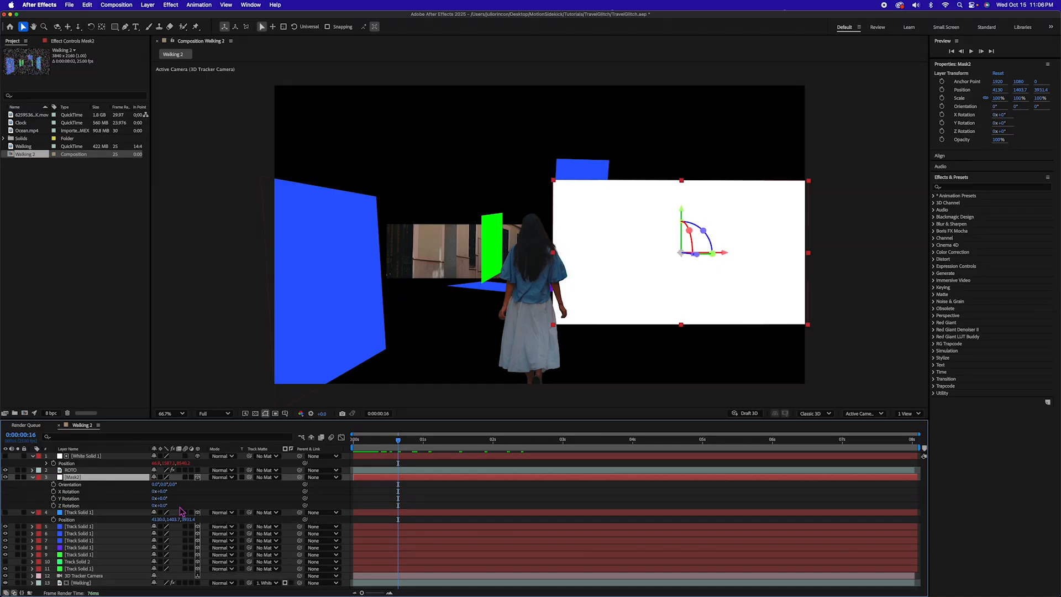
left_click_drag(164, 499, 197, 498)
Duplicate the Walking layer, set Mask2 as the copy's track matte, and preview the right-wall reveal.
left_click(83, 584)
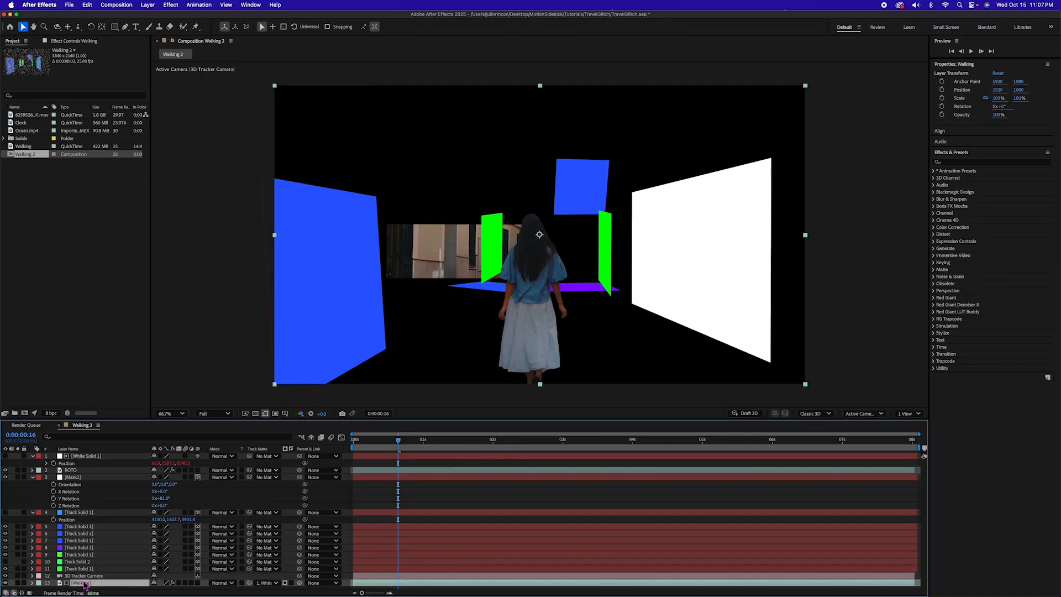
key("super+d")
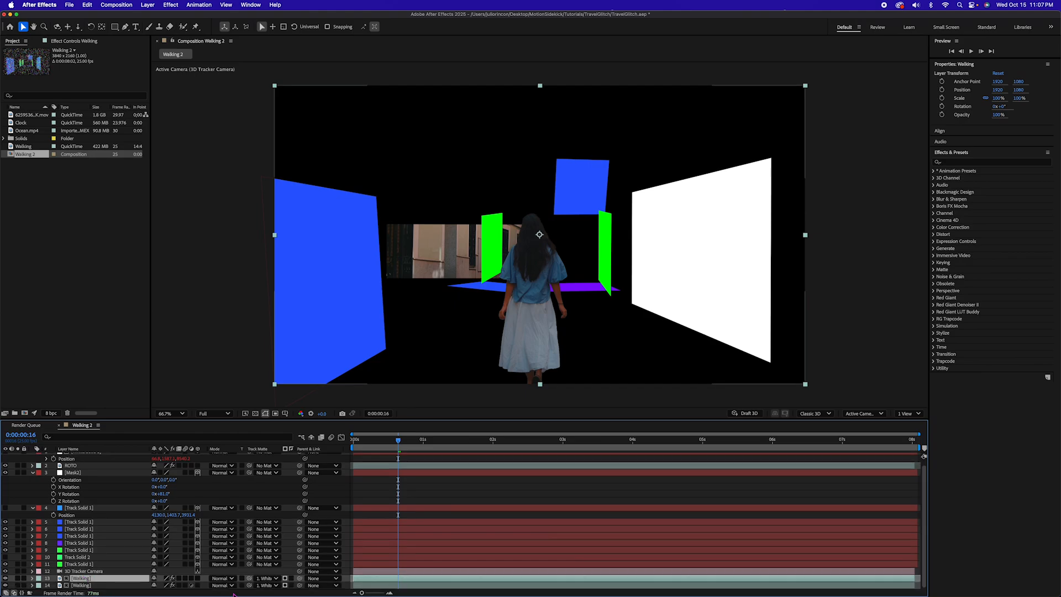
left_click(265, 579)
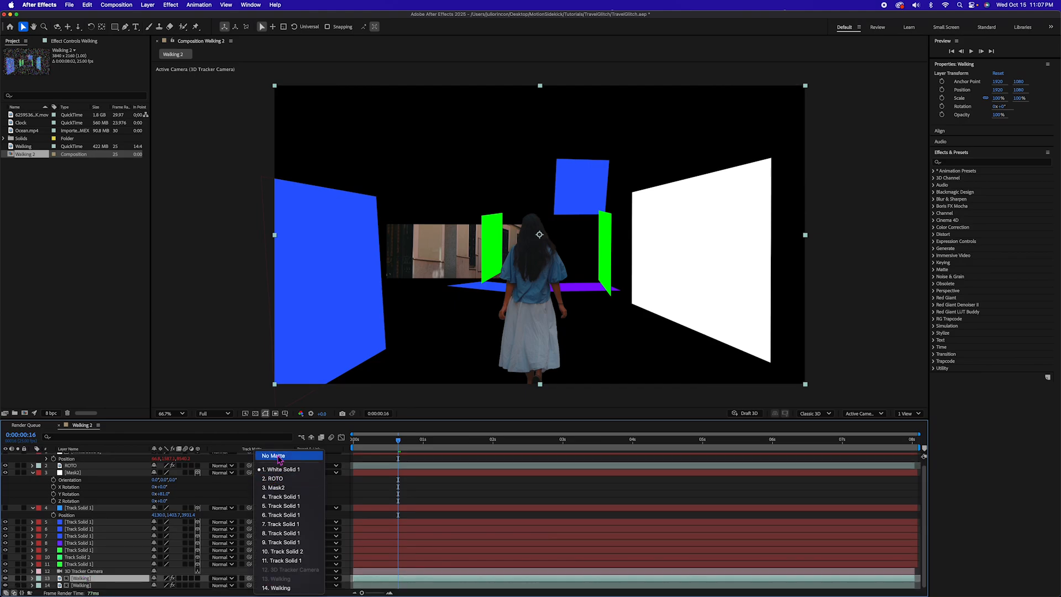
left_click(277, 488)
key("space")
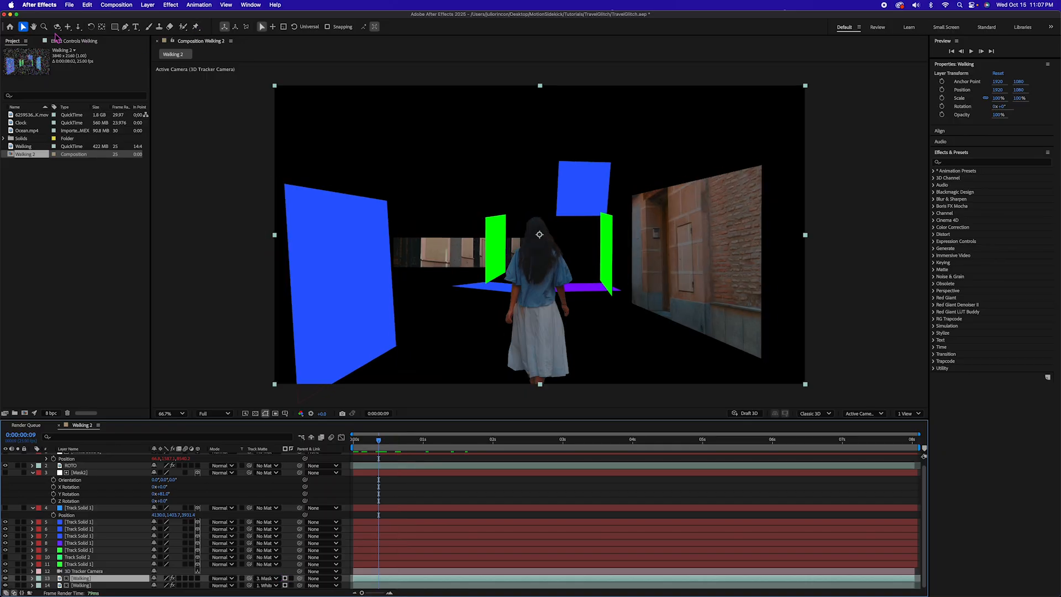
Draw a four-point Pen mask on Mask2 around the right-wall piece and adjust its lower corner near the woman.
left_click(79, 474)
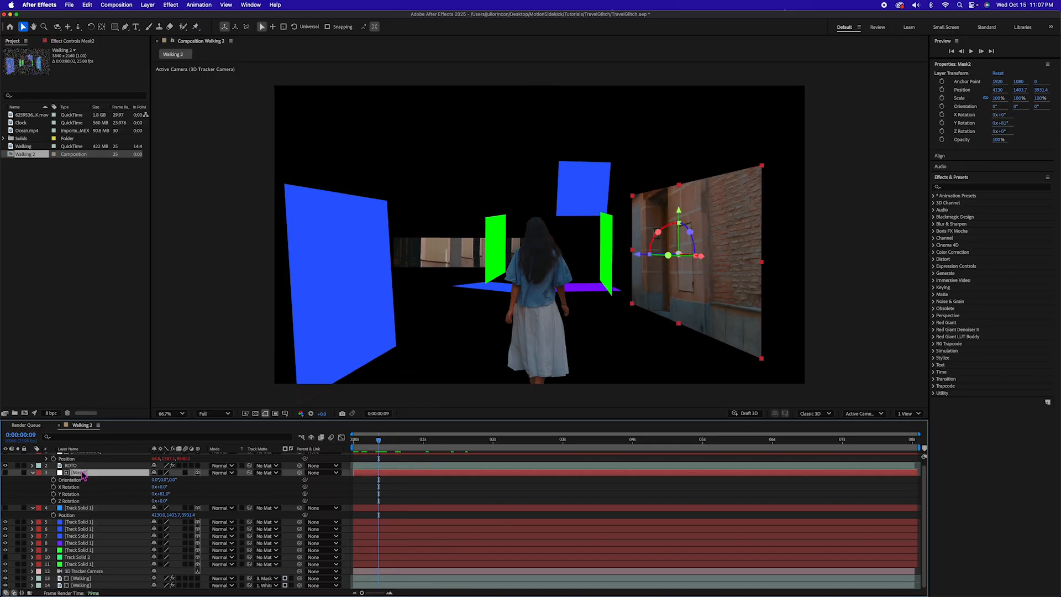
key("g")
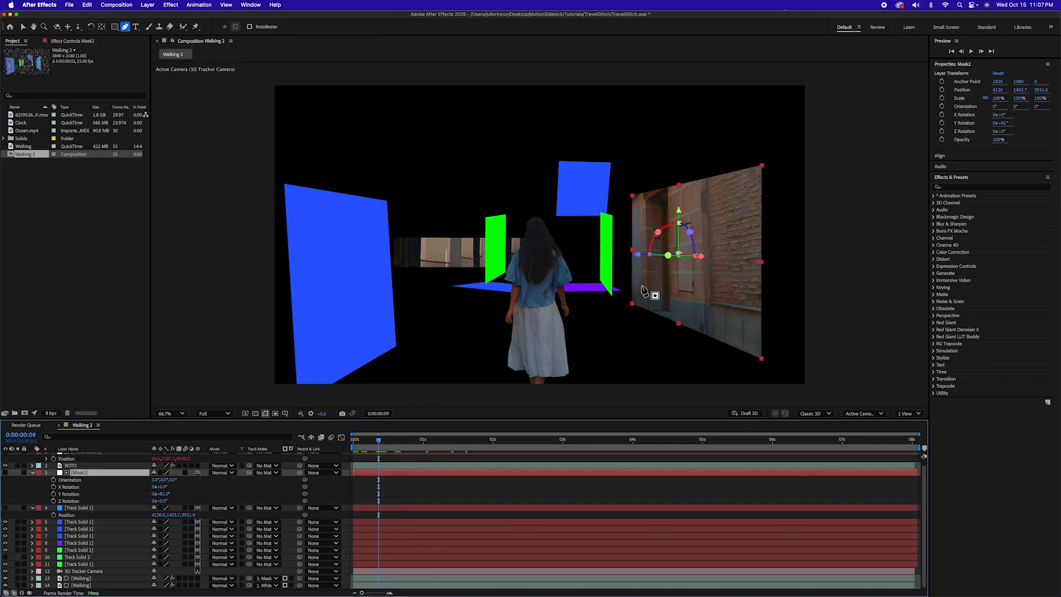
left_click(625, 300)
left_click(624, 203)
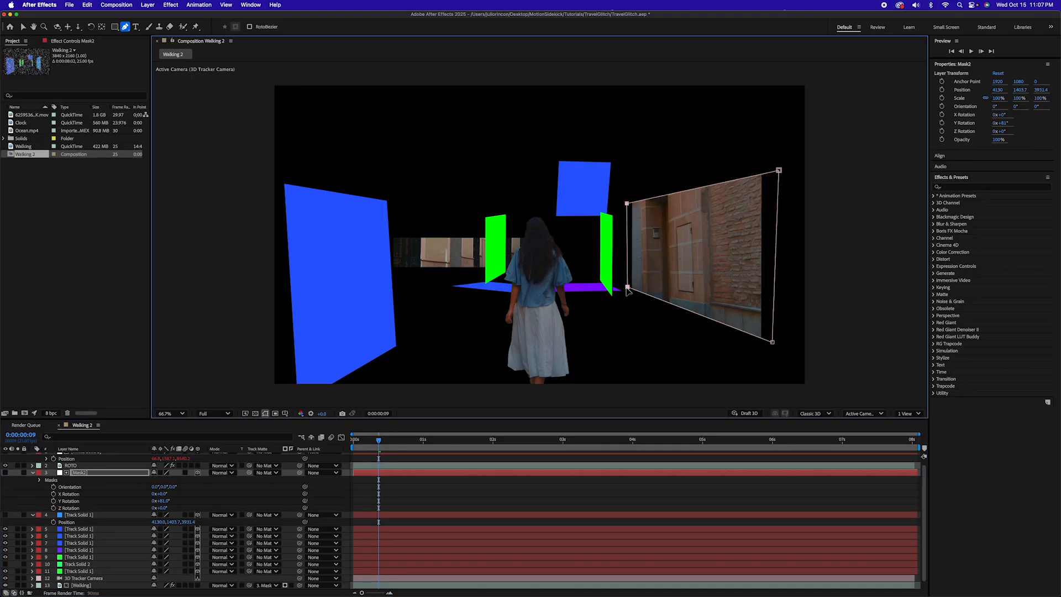
left_click_drag(627, 286, 630, 301)
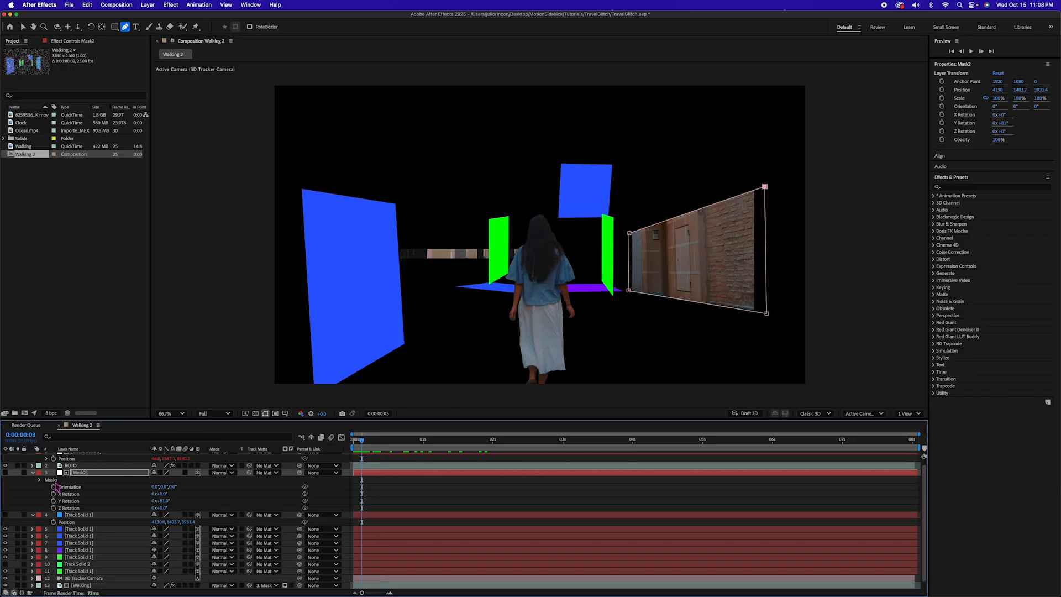
Keyframe Mask2's mask path and move the open-shape keyframe to about frame 15.
key("m")
left_click(60, 491)
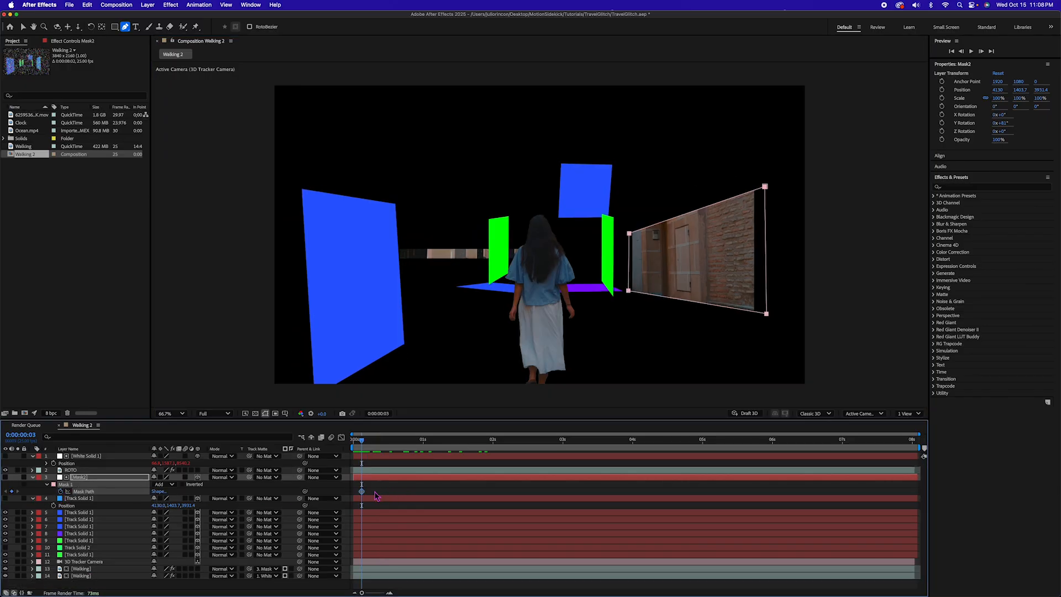
left_click_drag(362, 491, 395, 491)
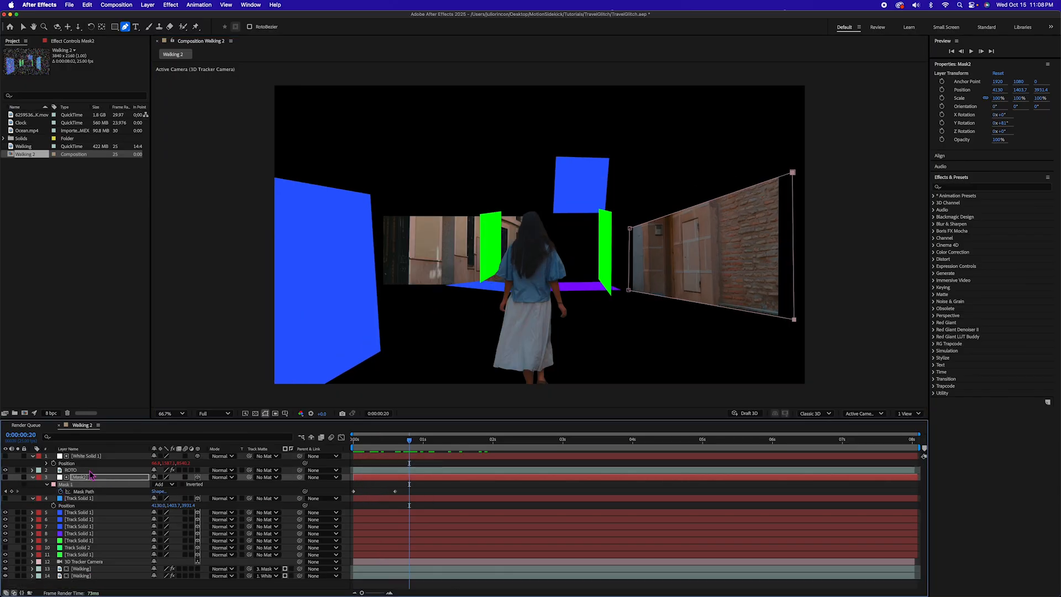
Set White Solid 1's Y rotation to -67° and Z rotation to 1°, and play through the reveals.
left_click(89, 456)
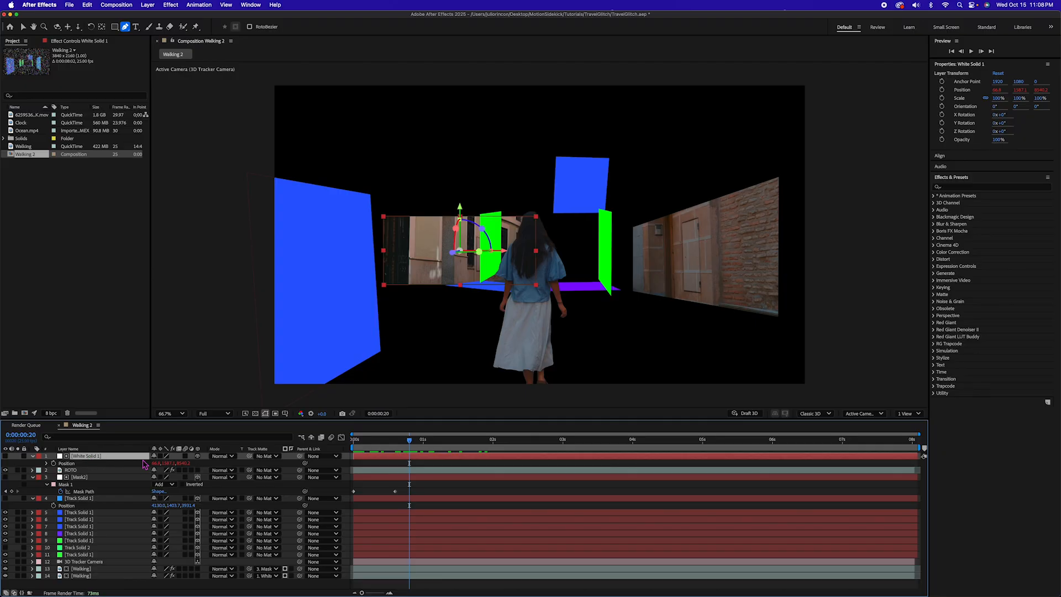
key("r")
mouse_move(165, 476)
left_mouse_down()
mouse_move(136, 481)
mouse_move(167, 485)
left_mouse_up()
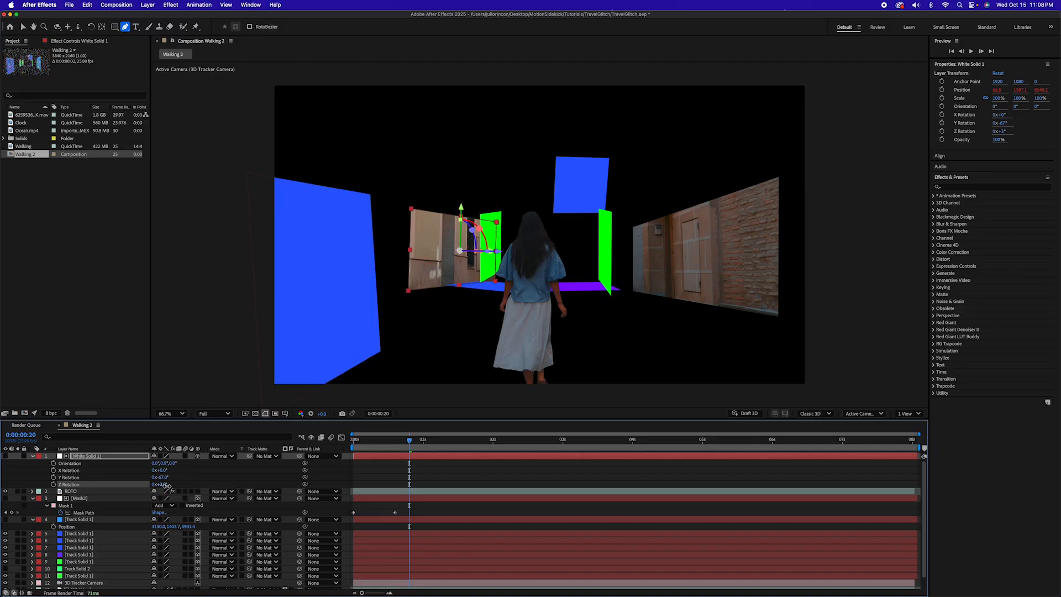
key("space")
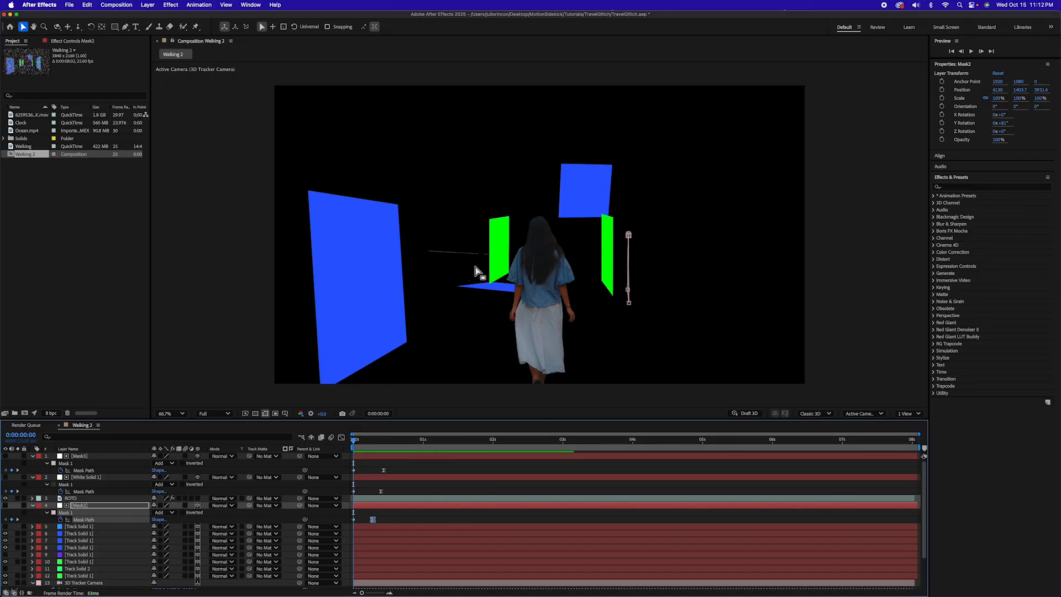
left_click_drag(359, 444, 604, 445)
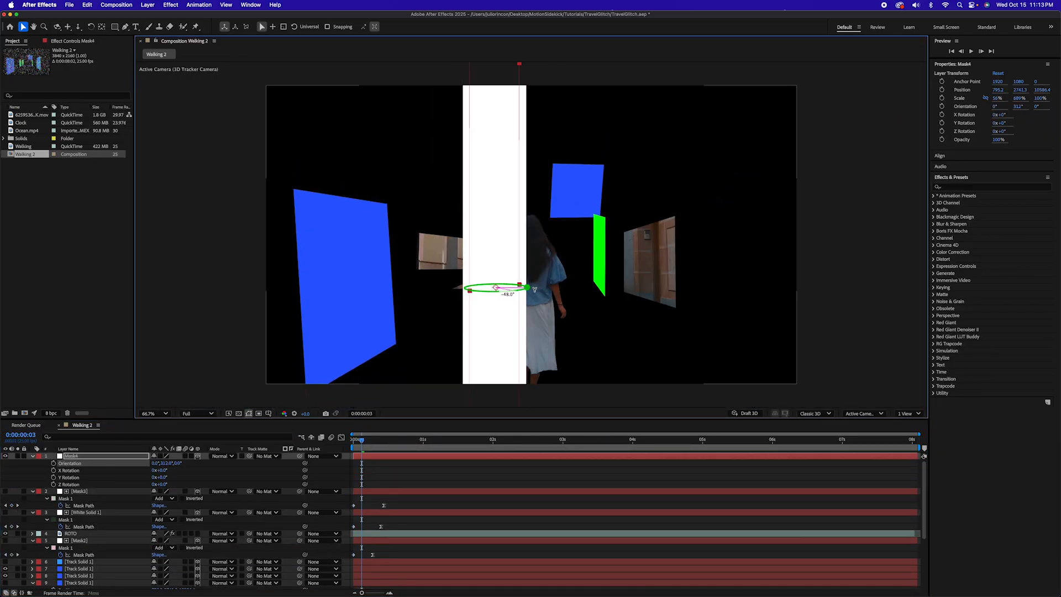
Rotate the tall white Mask4 solid around its vertical axis.
left_click_drag(496, 288, 381, 287)
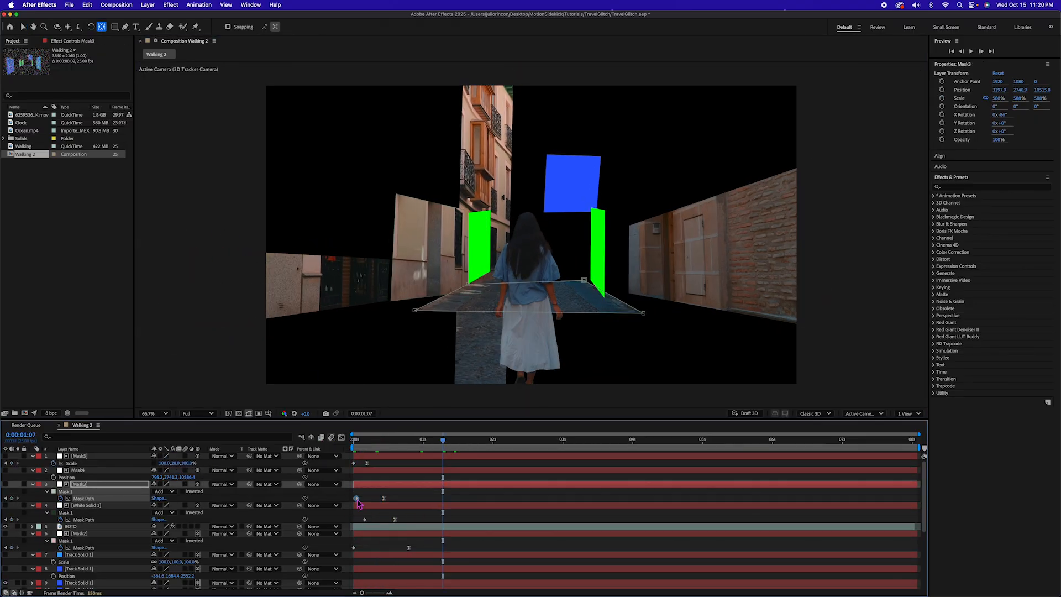
right_click(290, 468)
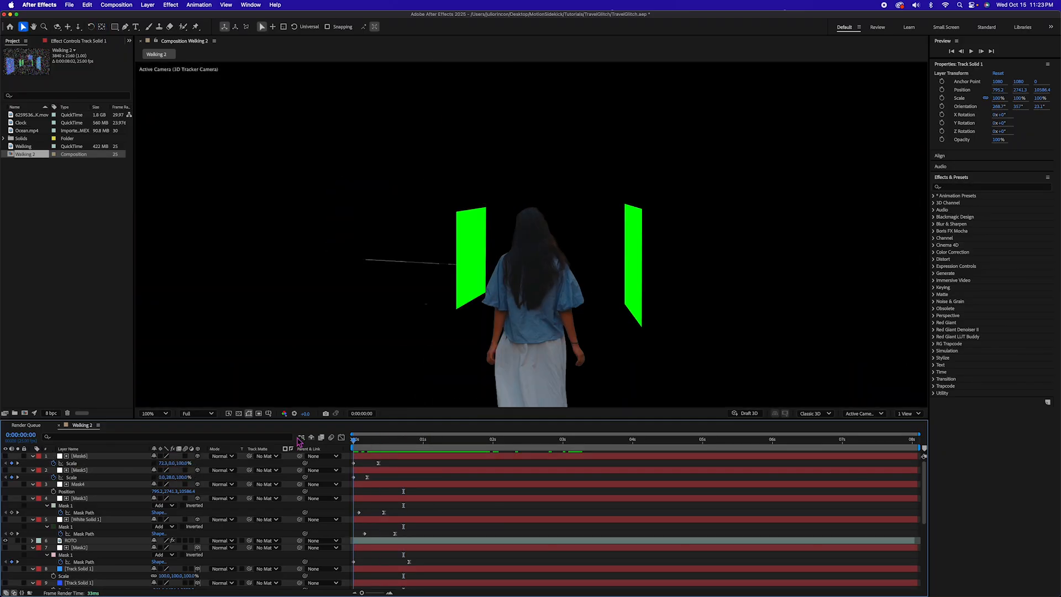
Play back the composition to check the timing of all the mask reveals.
key("space")
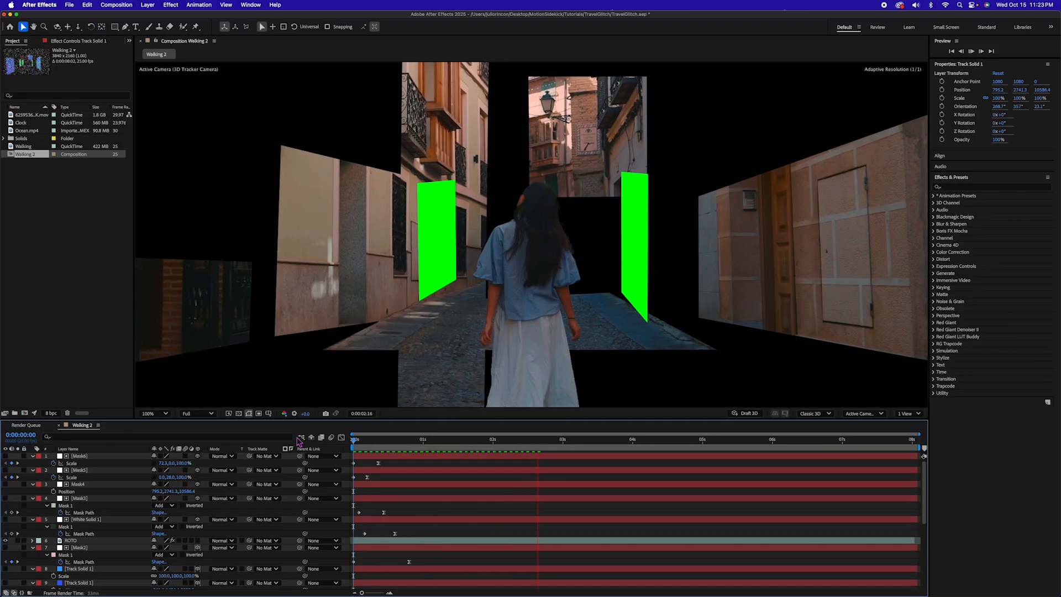
key("space")
key("space")
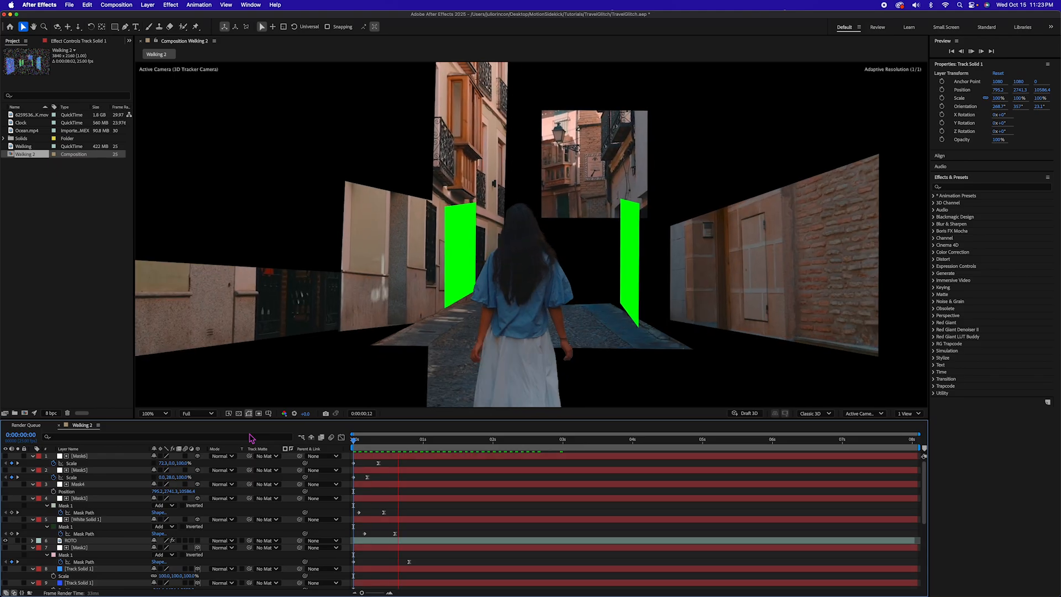
key("space")
Create a text layer reading TRAVEL and move it to about 1518, 1760, behind the walking woman.
left_click(374, 440)
key("s")
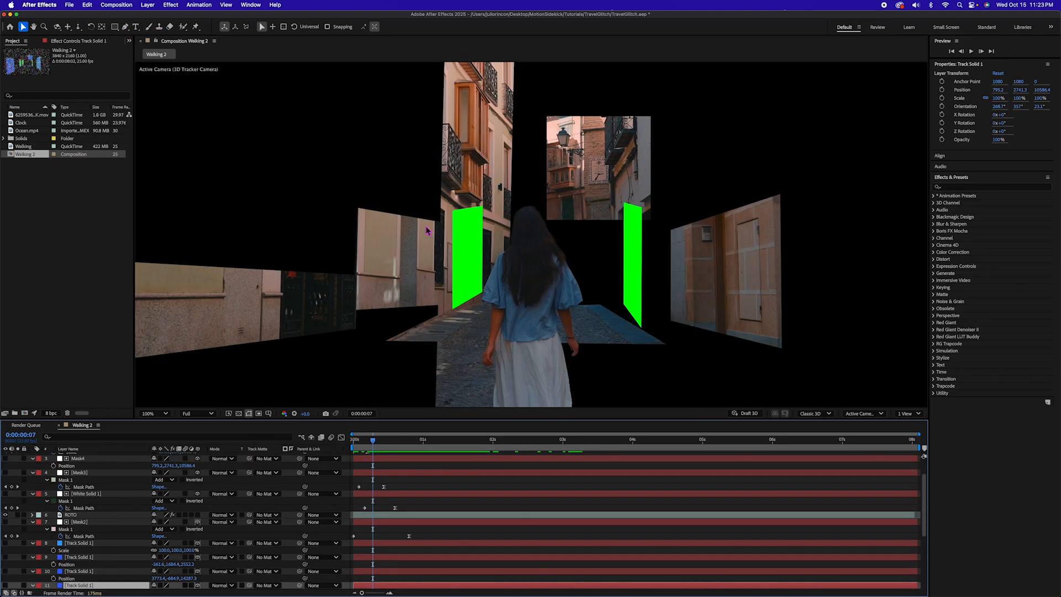
key("super+t")
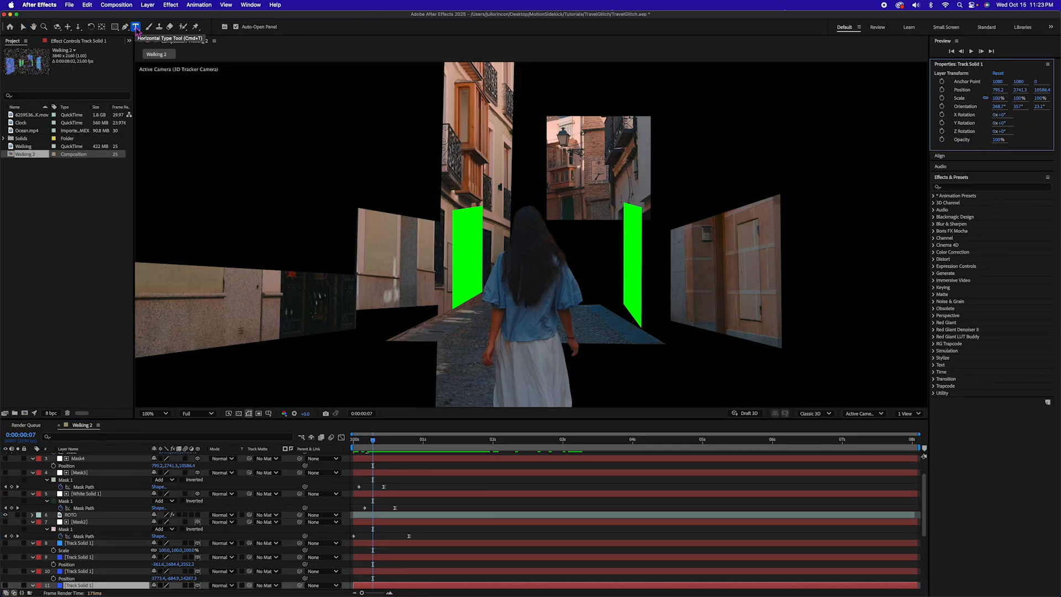
left_click(455, 213)
type("TRA")
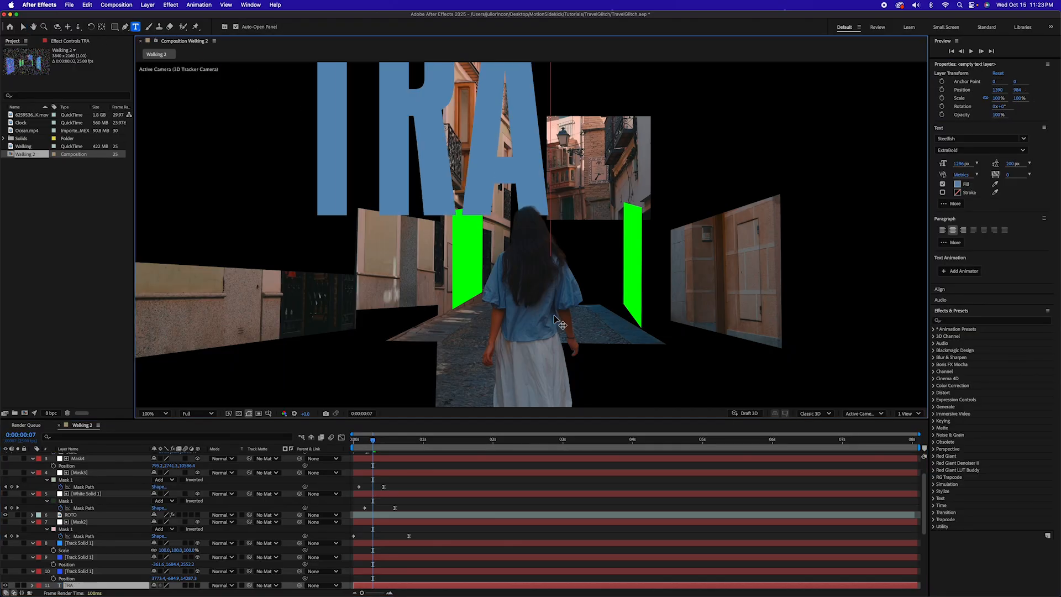
type("VEL")
left_click_drag(425, 179, 438, 260)
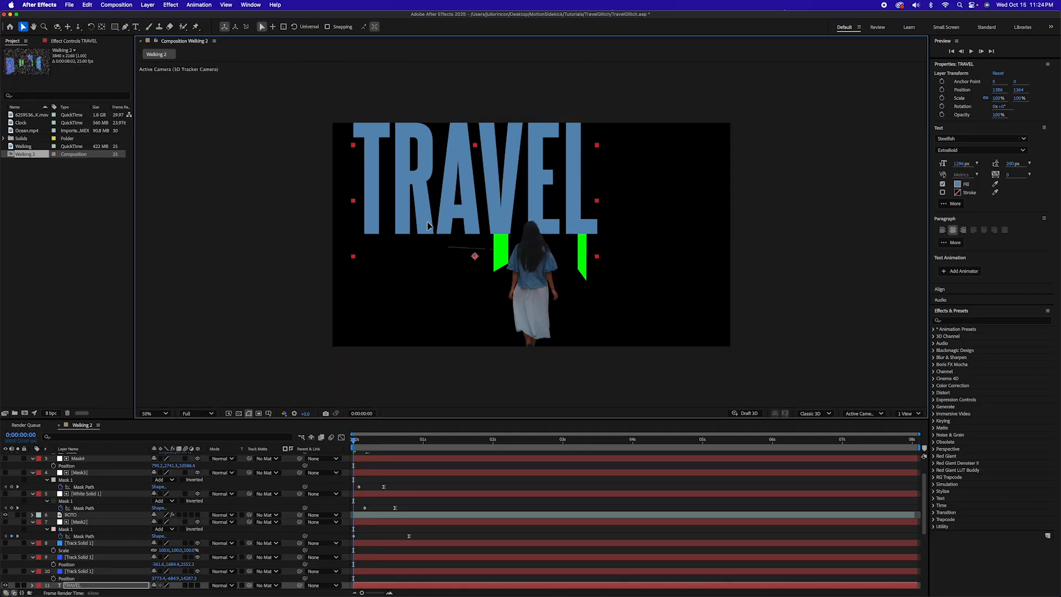
Make the TRAVEL text a 3D layer and move it above the mask solids, directly beneath the ROTO layer.
scroll(138, 504, "up", 3)
scroll(138, 504, "down", 10)
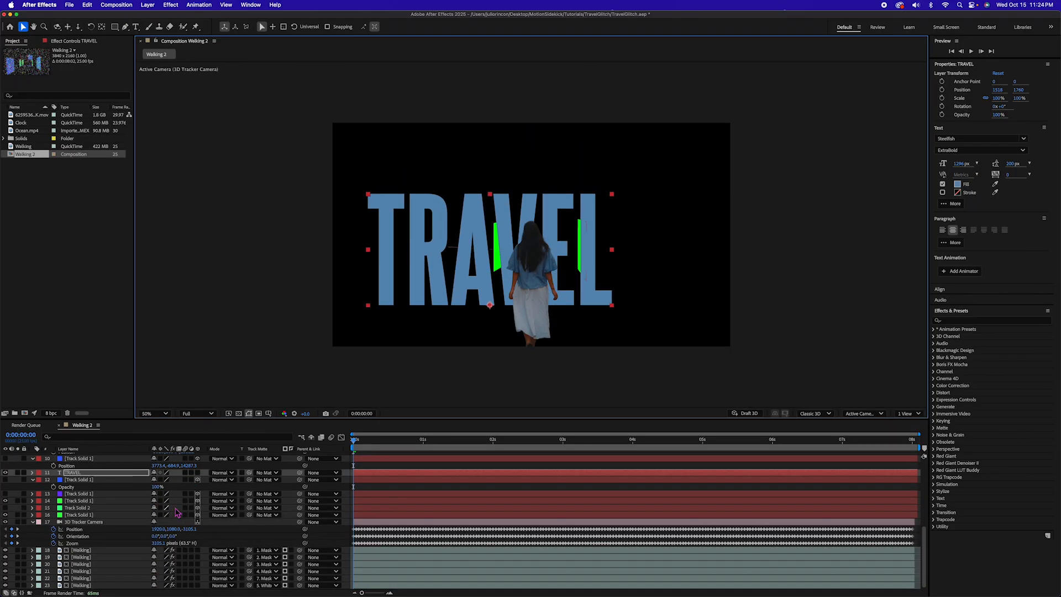
left_click(198, 474)
left_click_drag(73, 474, 86, 458)
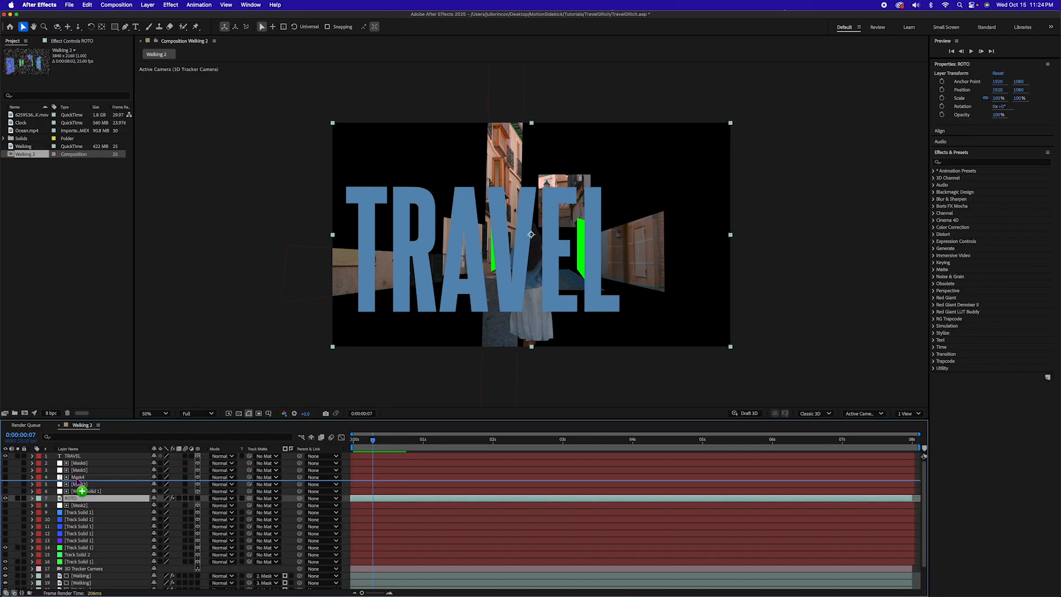
left_click_drag(77, 460, 78, 456)
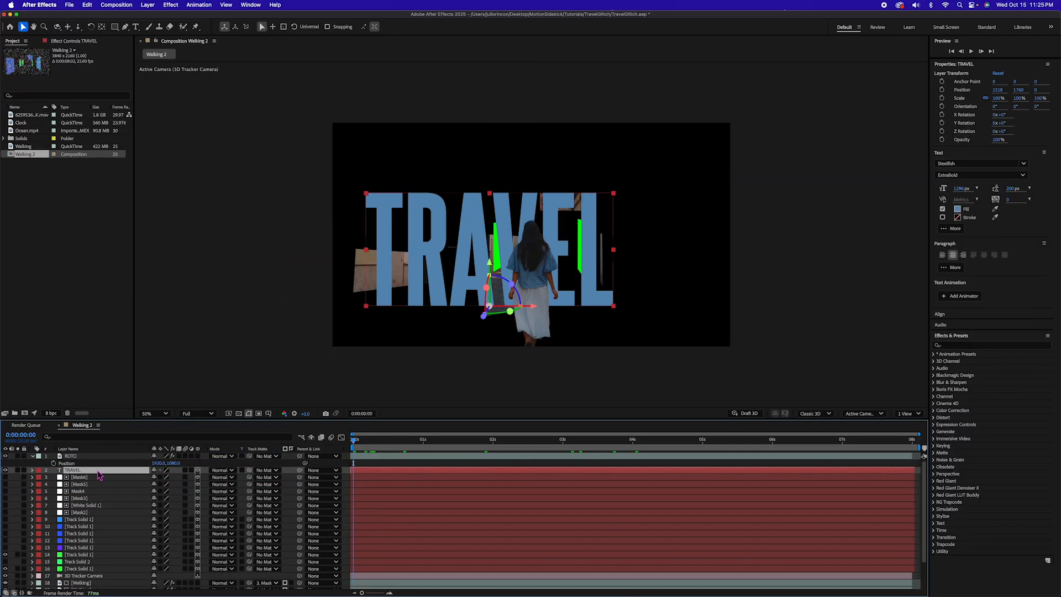
Set the TRAVEL text's position to 1209, 1760, 970.
key("p")
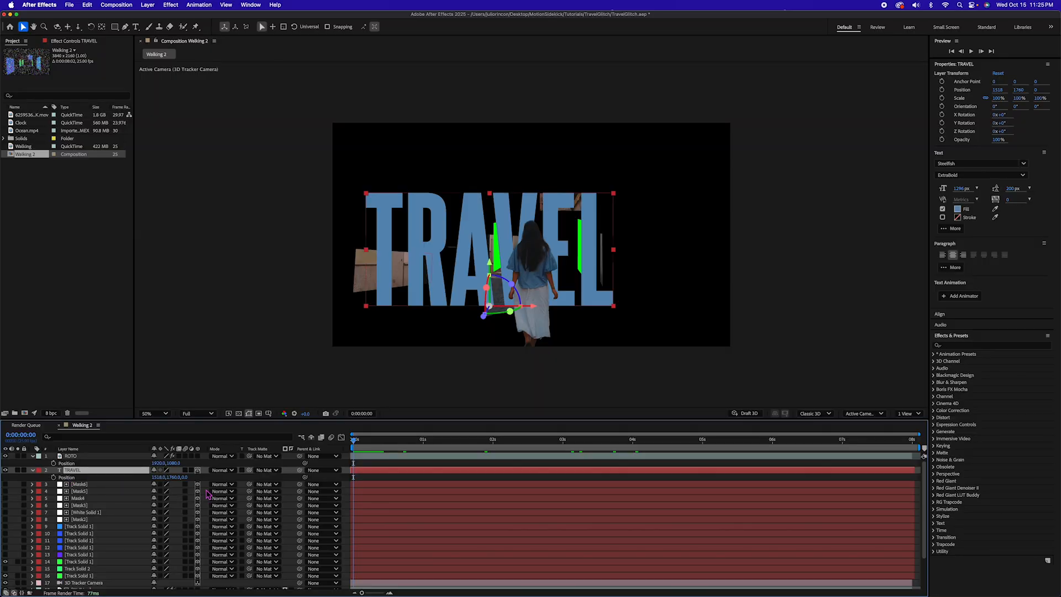
left_click_drag(185, 482, 151, 482)
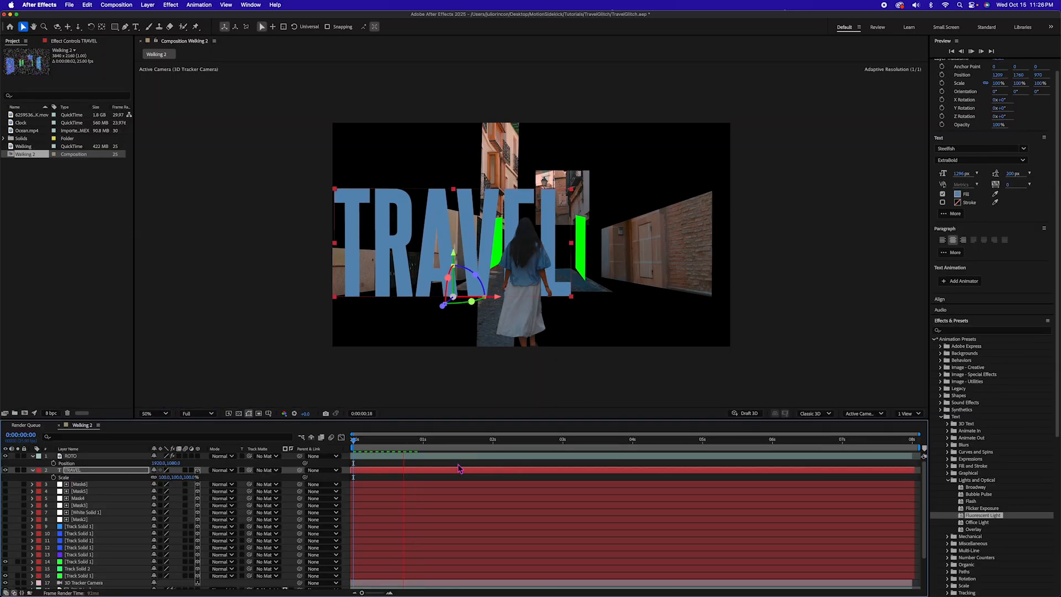
Duplicate the TRAVEL text layer, move the copy to X 2960.8, and replace its text with xplore.
left_click(388, 471)
key("super+d")
double_click(668, 259)
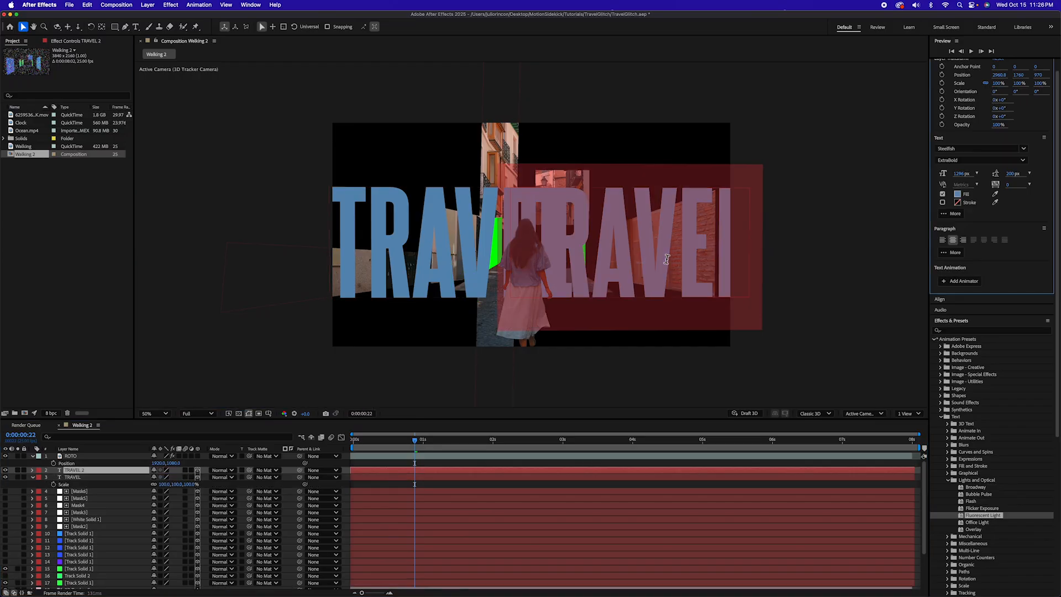
type("xp")
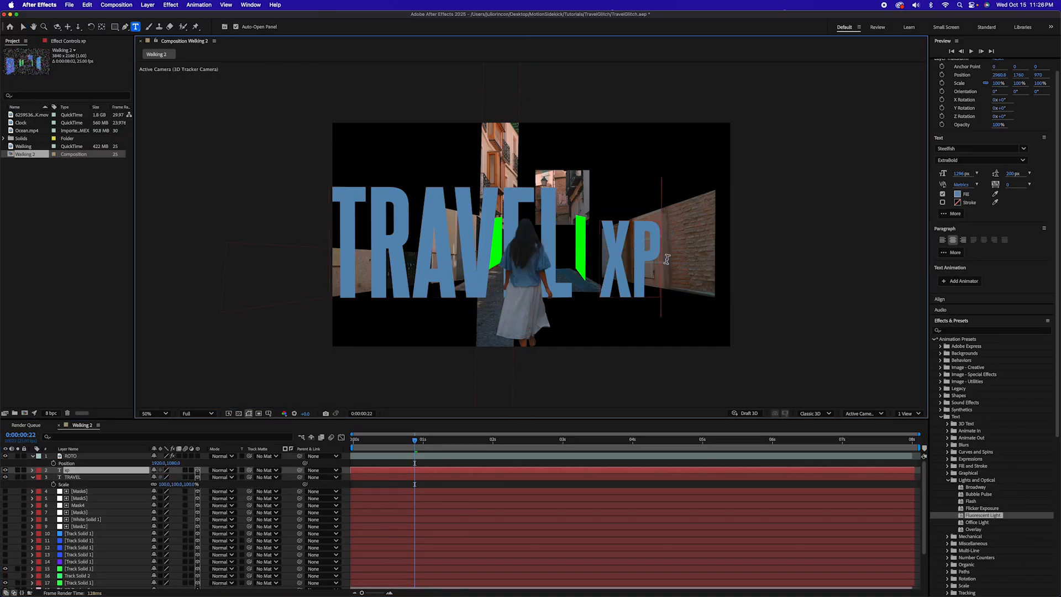
type("lore")
key("Escape")
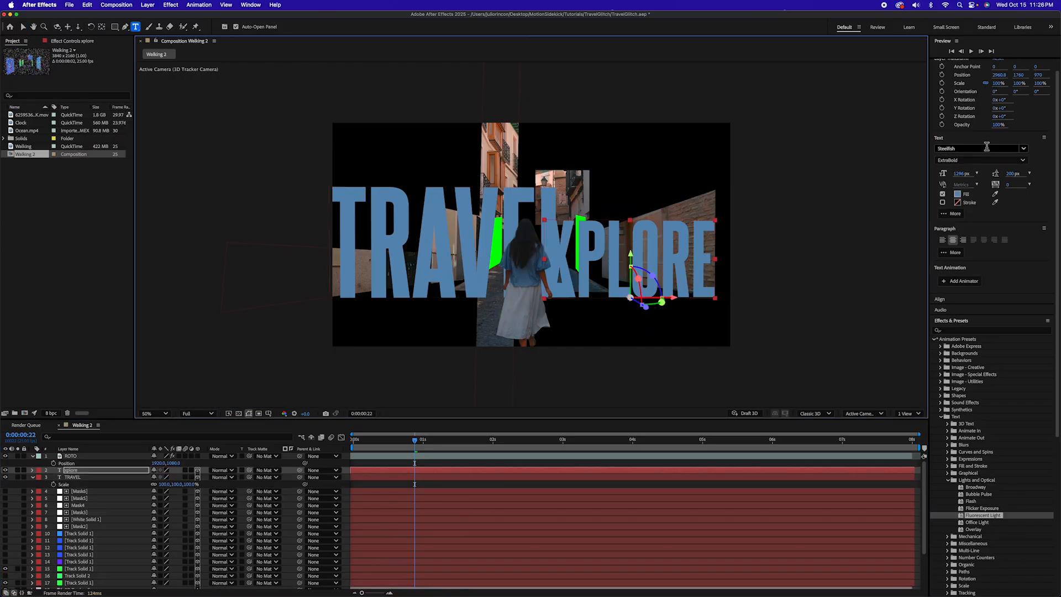
Change the xplore text's font to Optima Regular.
left_click(1024, 149)
scroll(972, 241, "down", 3)
scroll(971, 241, "up", 5)
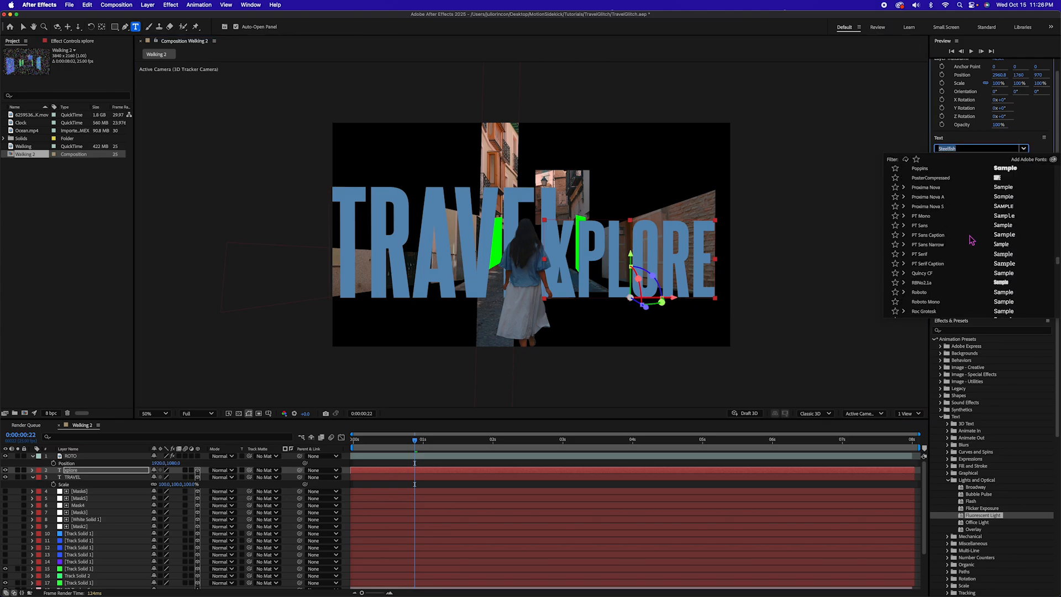
scroll(957, 213, "up", 1)
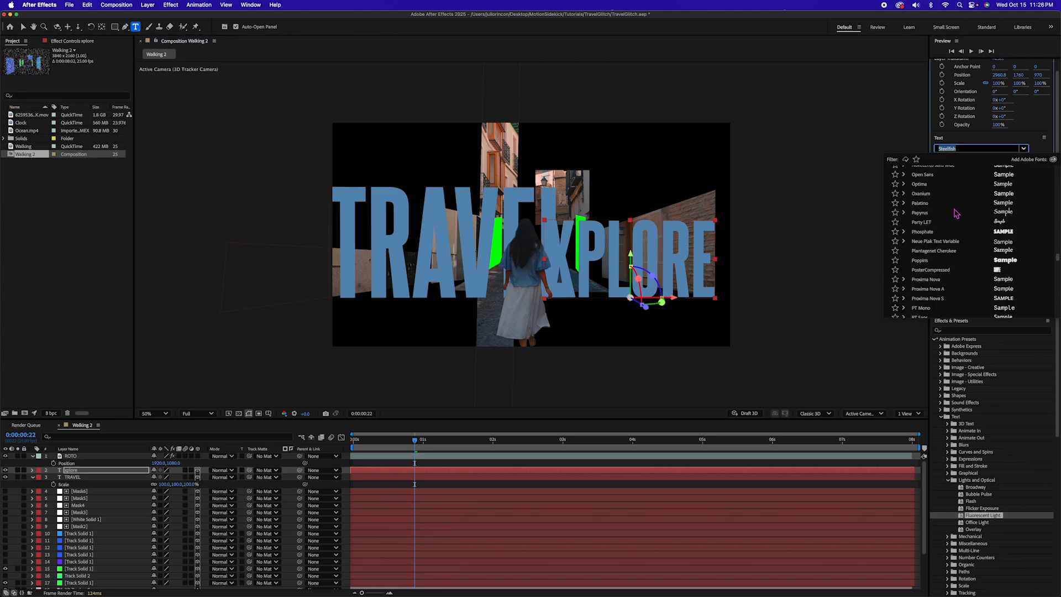
scroll(939, 224, "up", 4)
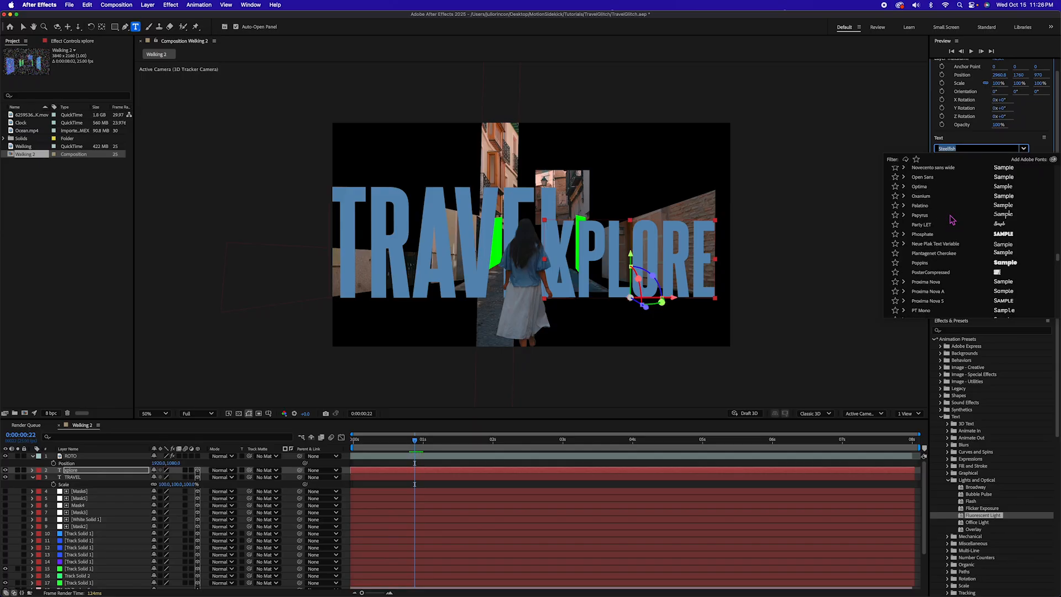
left_click(1012, 224)
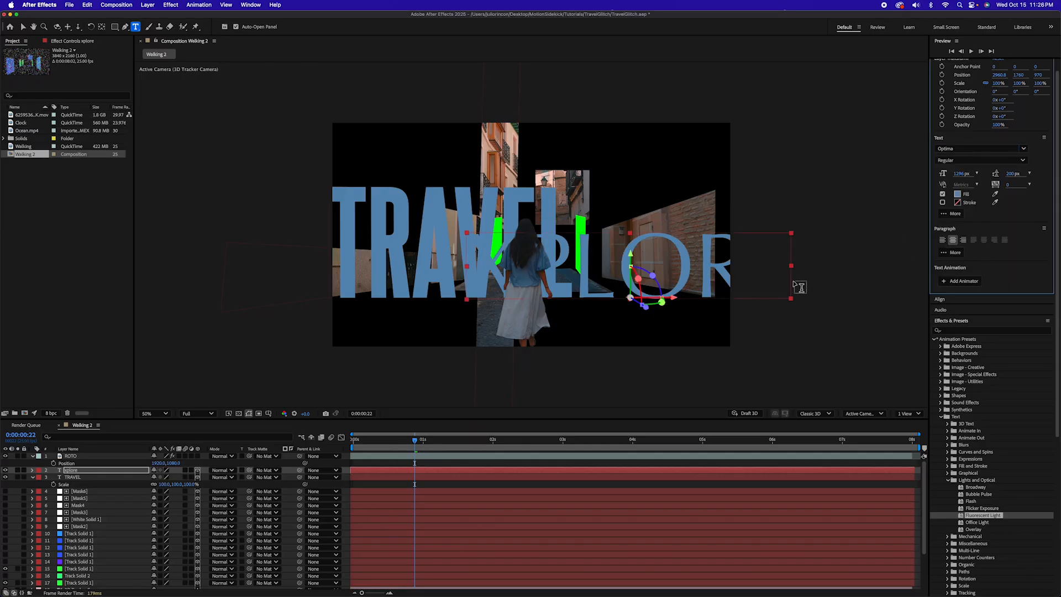
Copy the position 3913.3, 1588.5, 9626.9 from the visible green Track Solid 1 onto the xplore text layer.
scroll(113, 551, "down", 3)
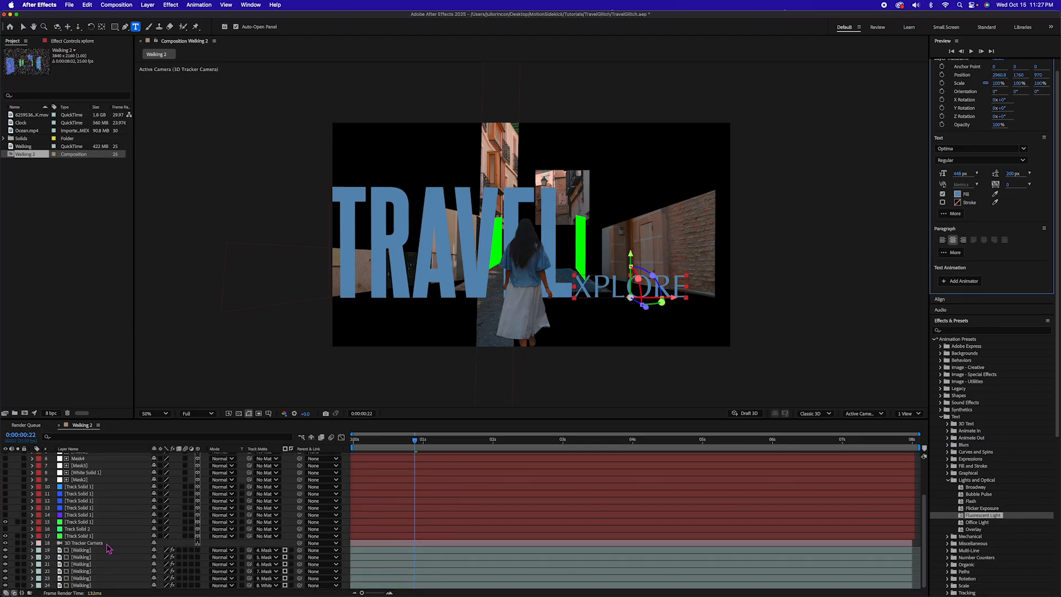
left_click(77, 522)
key("p")
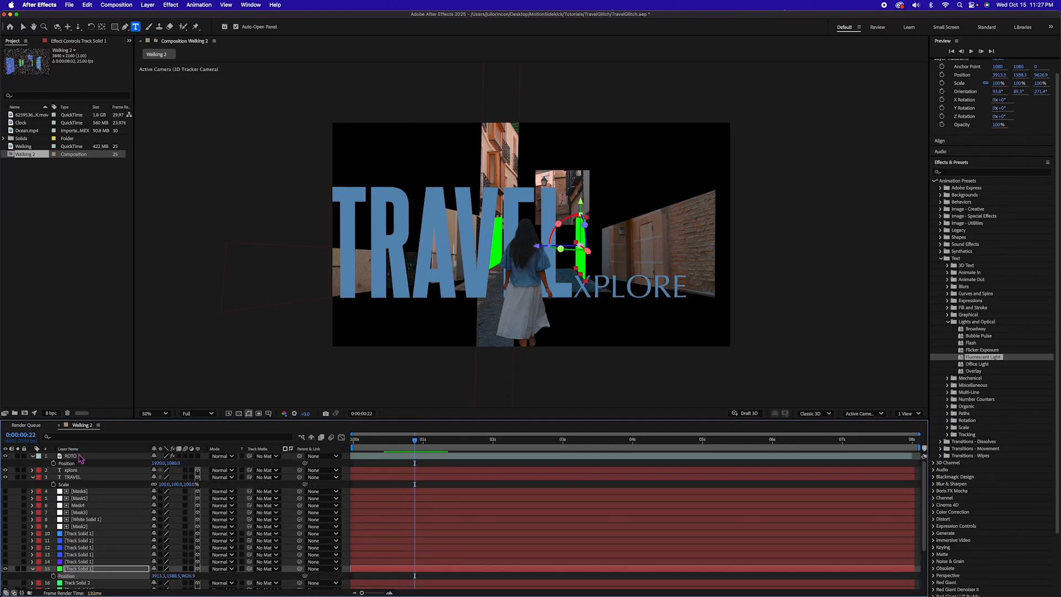
left_click(75, 471)
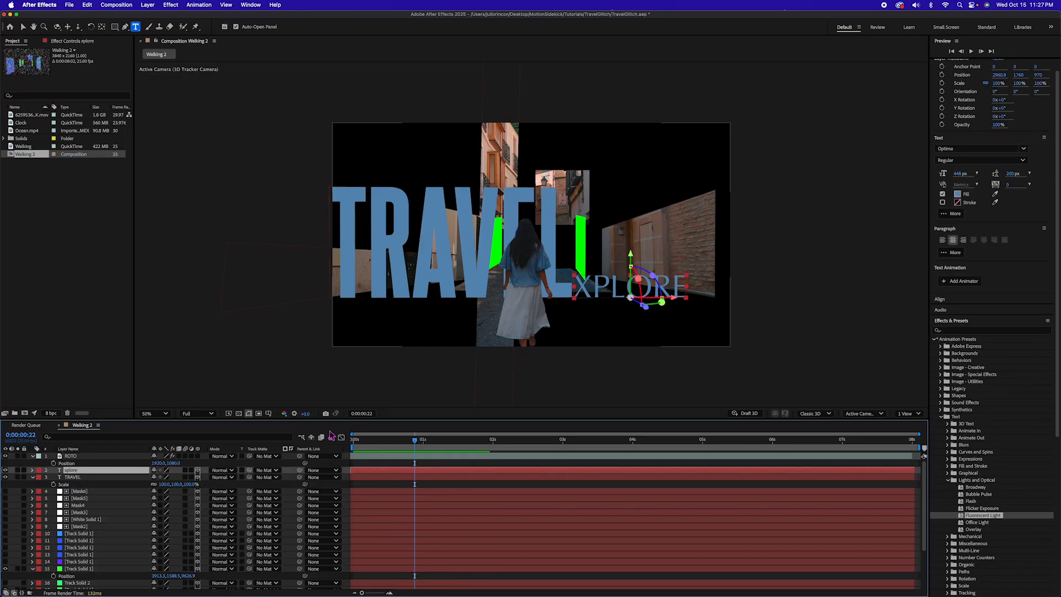
key("p")
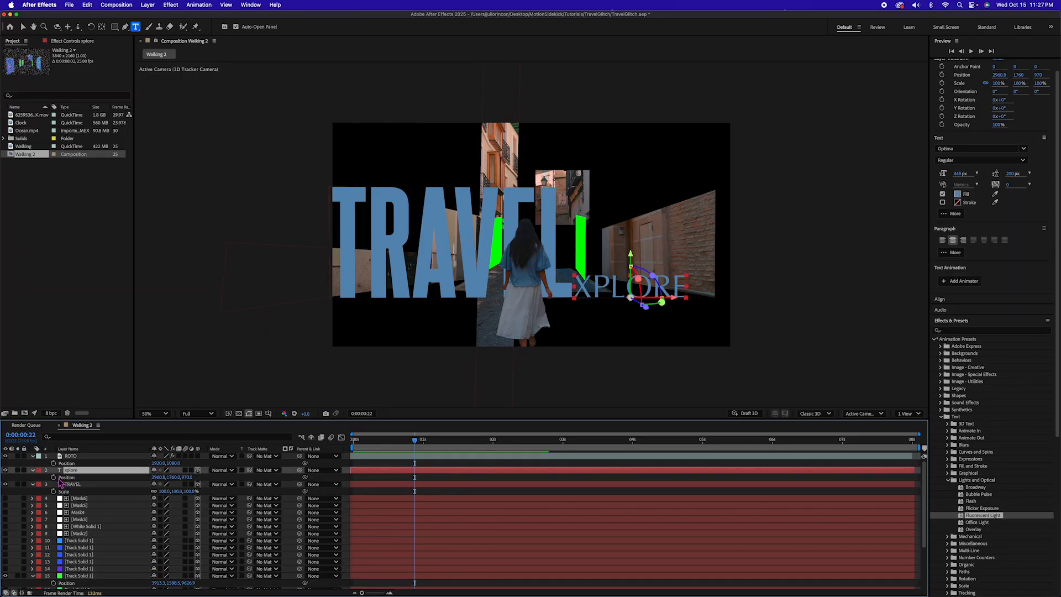
key("Return")
key("super+v")
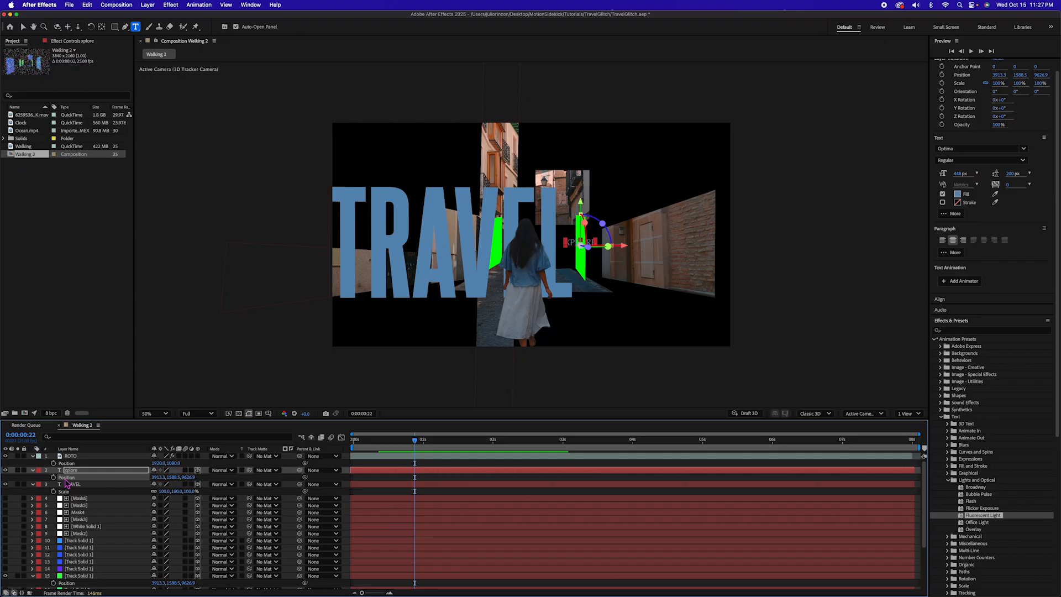
Add a lowercase e at the start of the xplore text so it reads explore.
left_click(565, 242)
type("E")
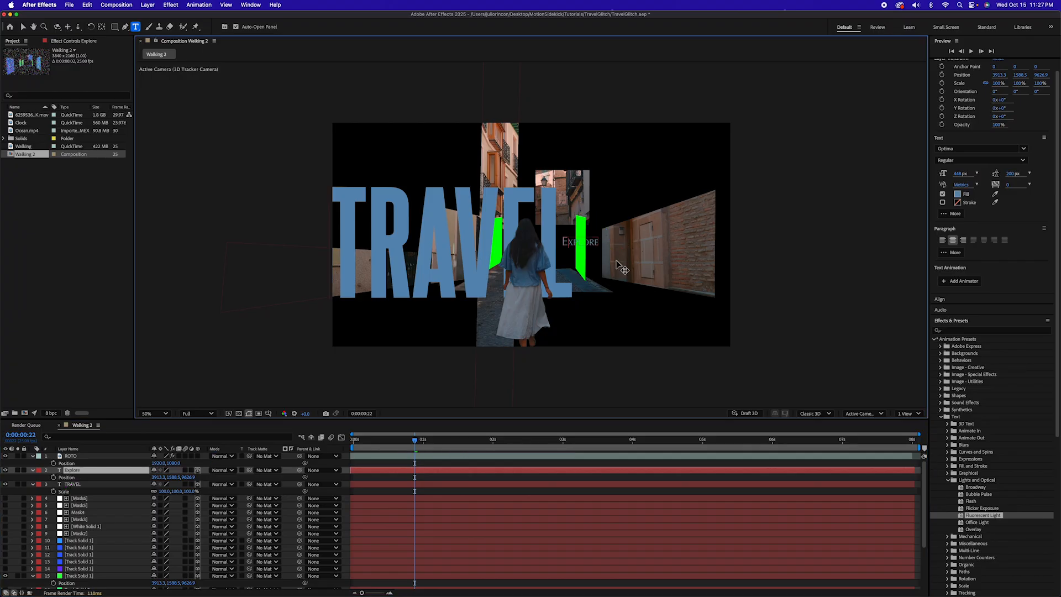
key("BackSpace")
type("e")
Enlarge the whole explore text to 841 px and change its font to Poppins.
double_click(579, 246)
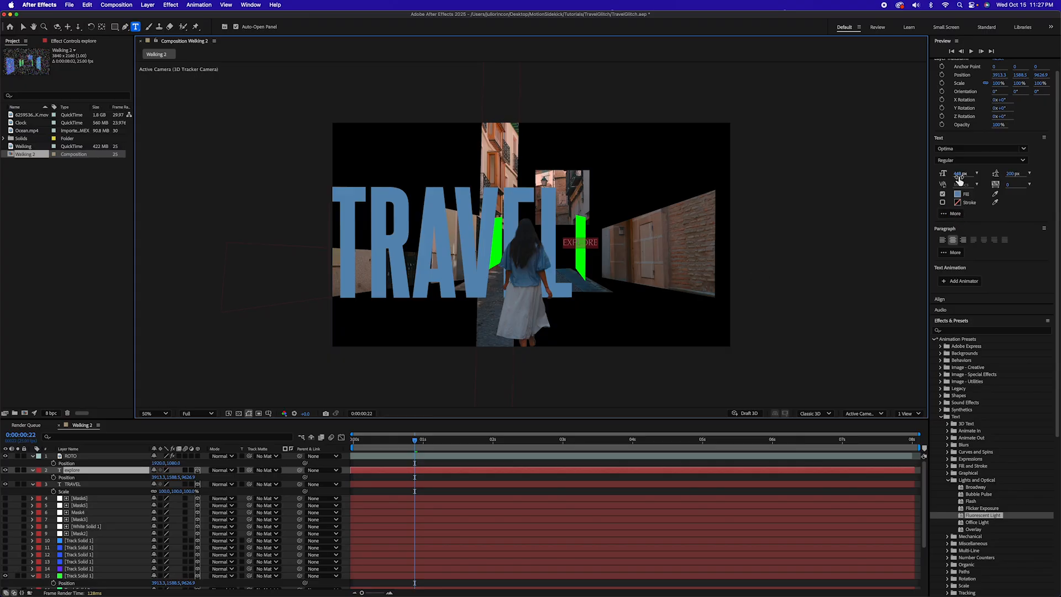
left_click_drag(960, 175, 1059, 213)
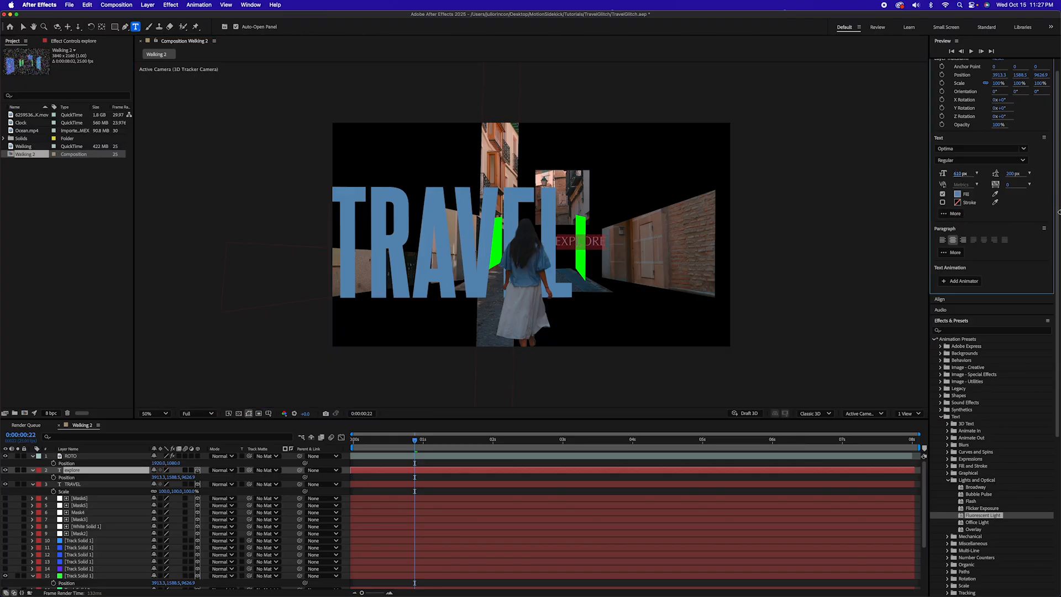
left_click(1024, 149)
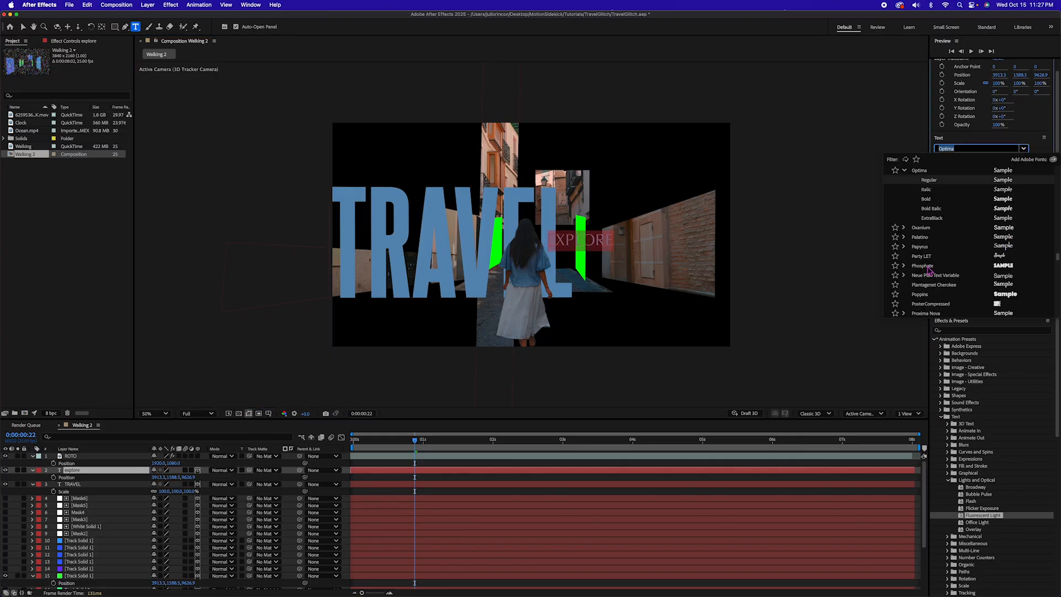
left_click(941, 294)
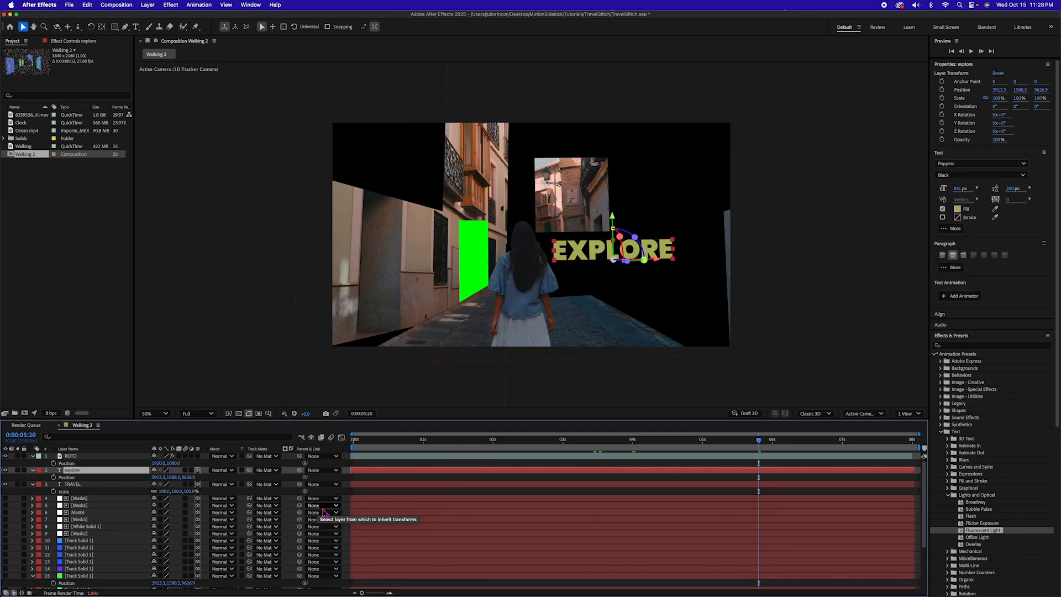
Split the explore text layer at 0:00:05:20 and split the new piece again at 0:00:05:23.
key("super+shift+d")
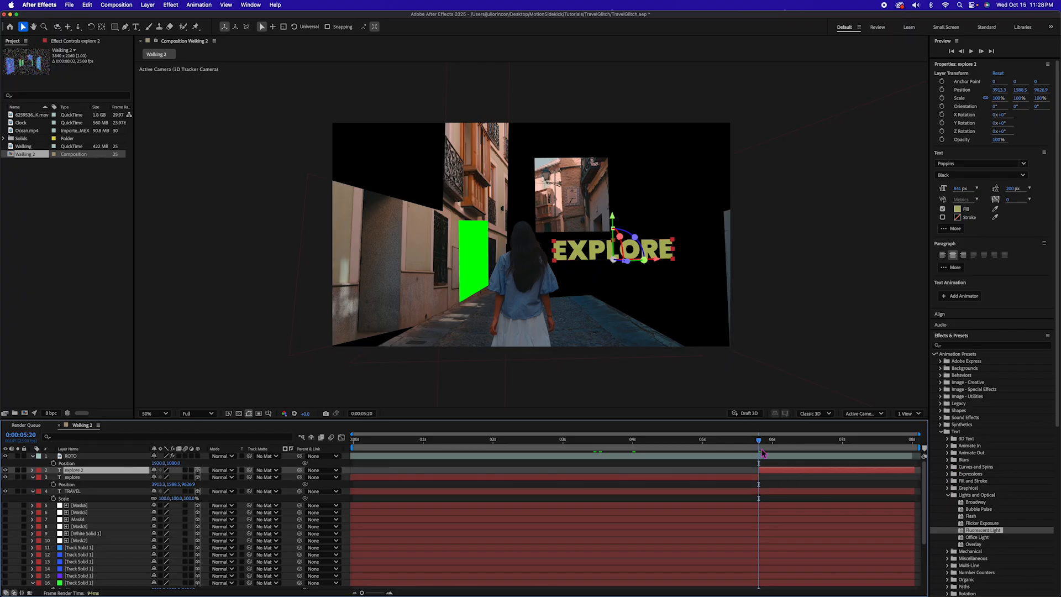
key("Page_Down")
key("Page_Down")
key("Page_Down")
key("Page_Down")
key("Page_Down")
key("Page_Down")
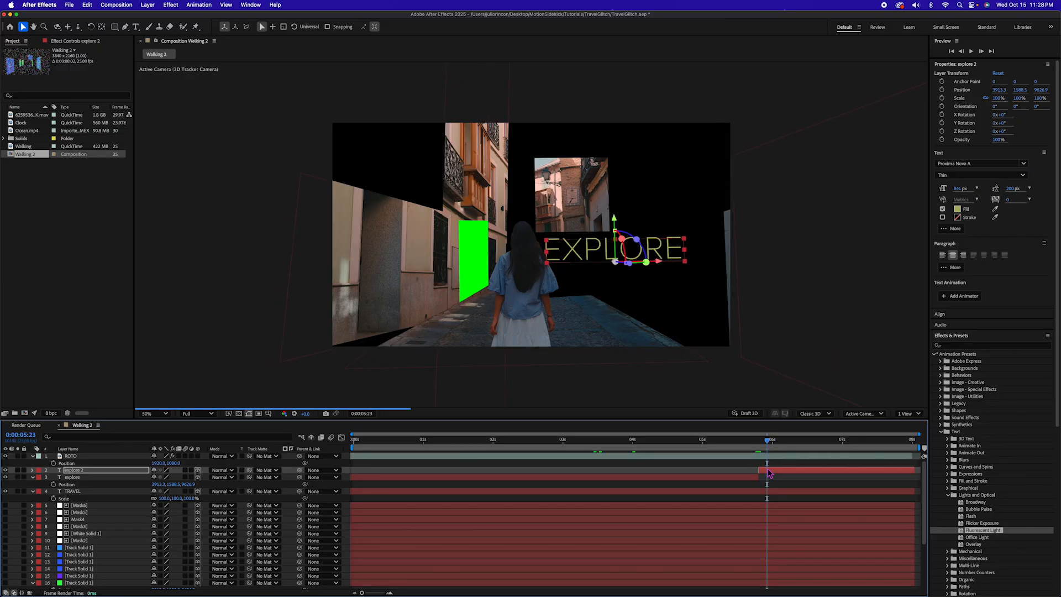
key("super+shift+d")
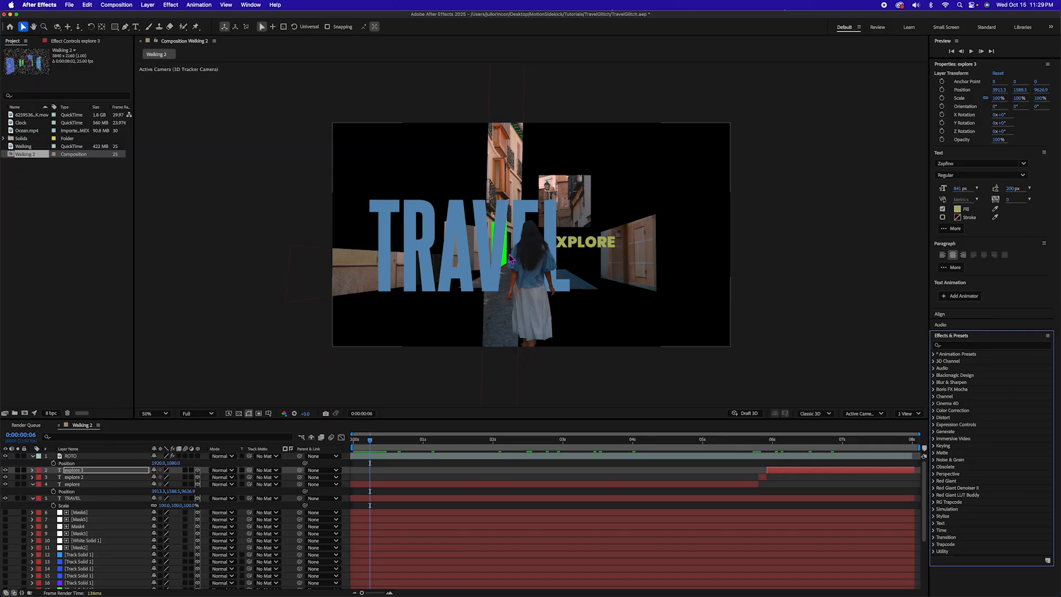
Apply the Fluorescent Light text preset to TRAVEL at 0:00:00:06 and the Office Light preset to explore and explore 2.
left_click(935, 355)
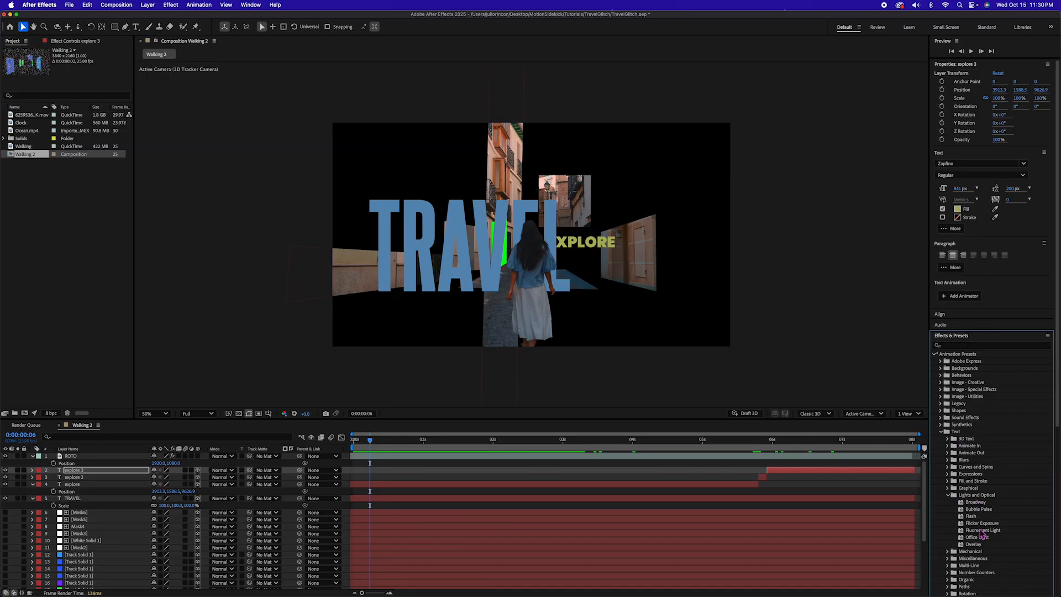
left_click_drag(983, 530, 607, 504)
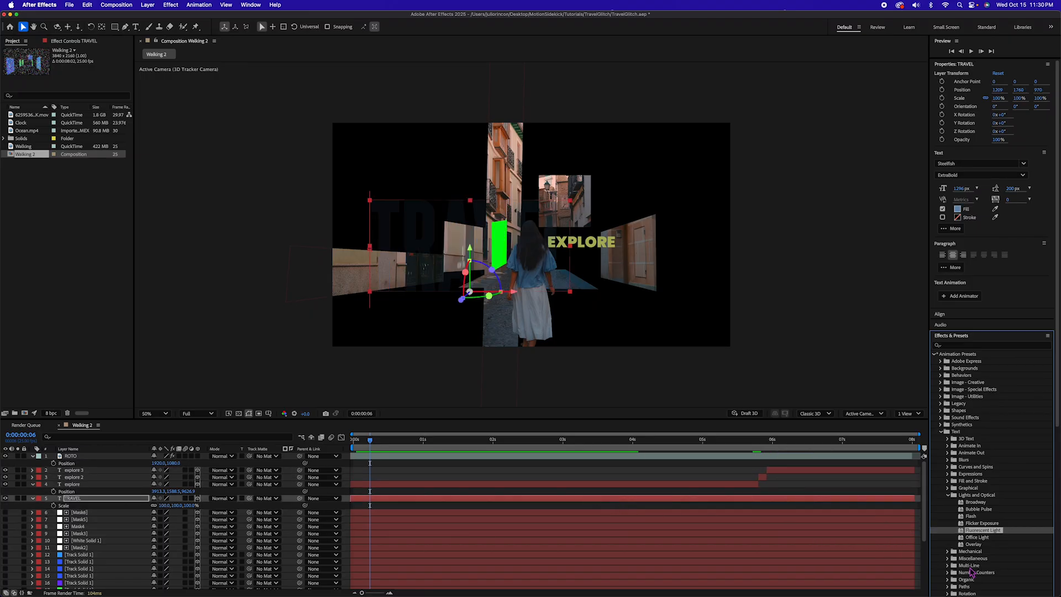
left_click(977, 537)
left_click_drag(977, 540, 728, 488)
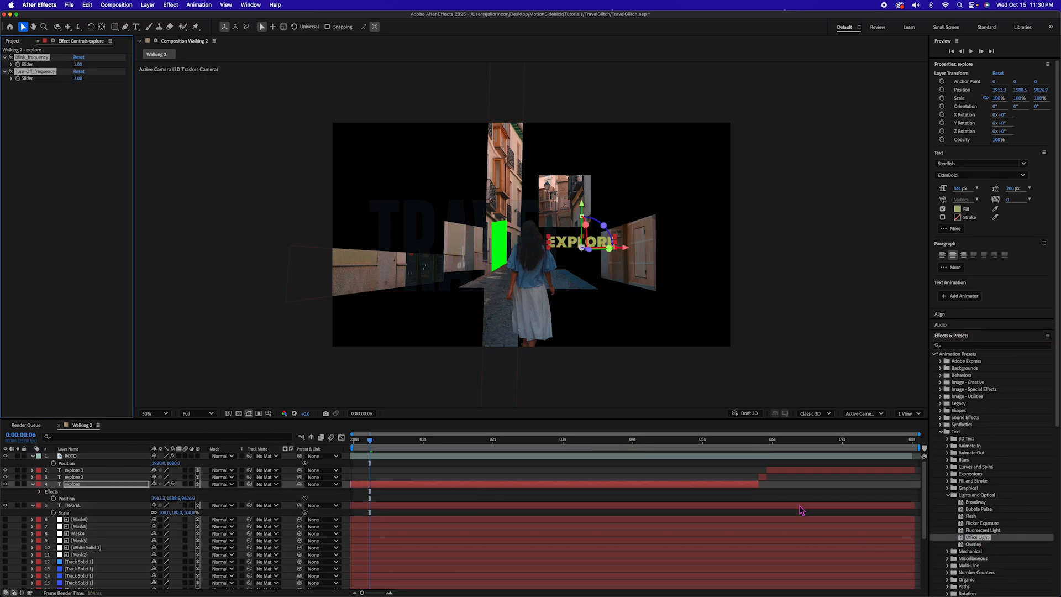
left_click_drag(976, 539, 763, 478)
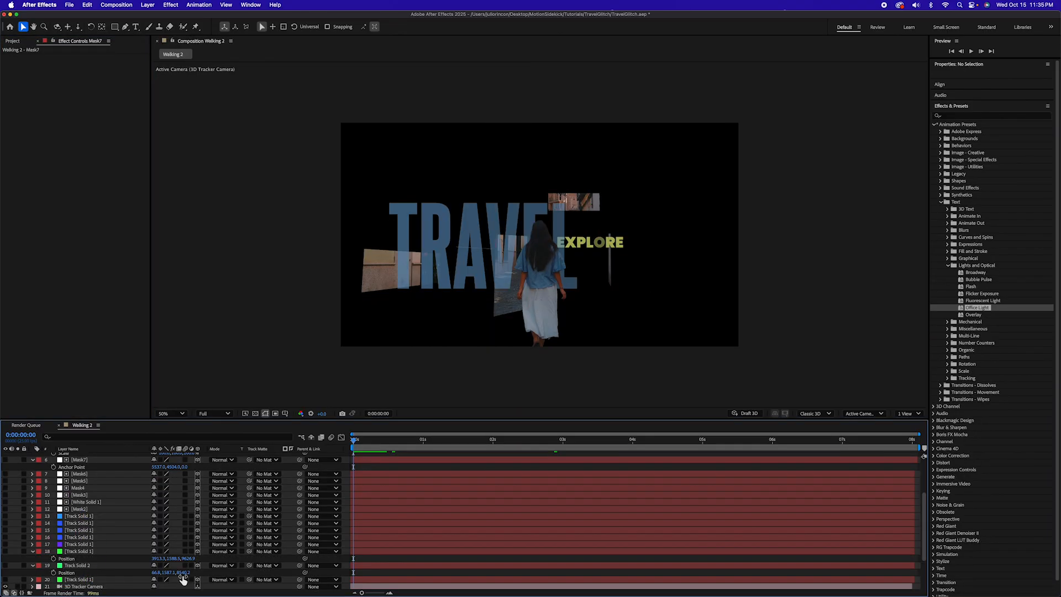
Mark the mask and track solid layers as shy and hide all shy layers from the timeline.
left_click(154, 566)
left_click_drag(156, 582, 157, 497)
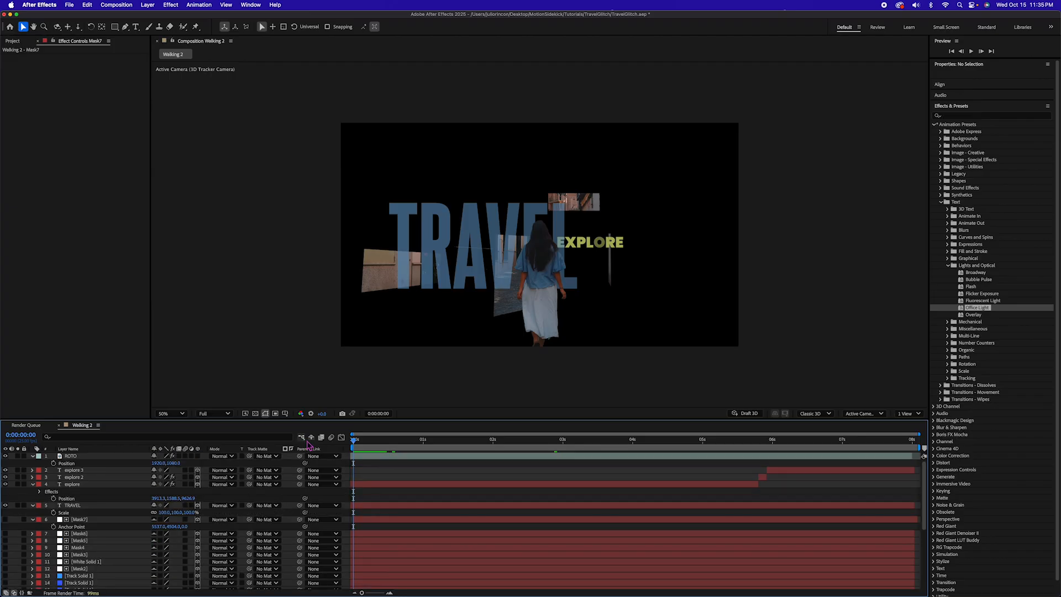
left_click(312, 437)
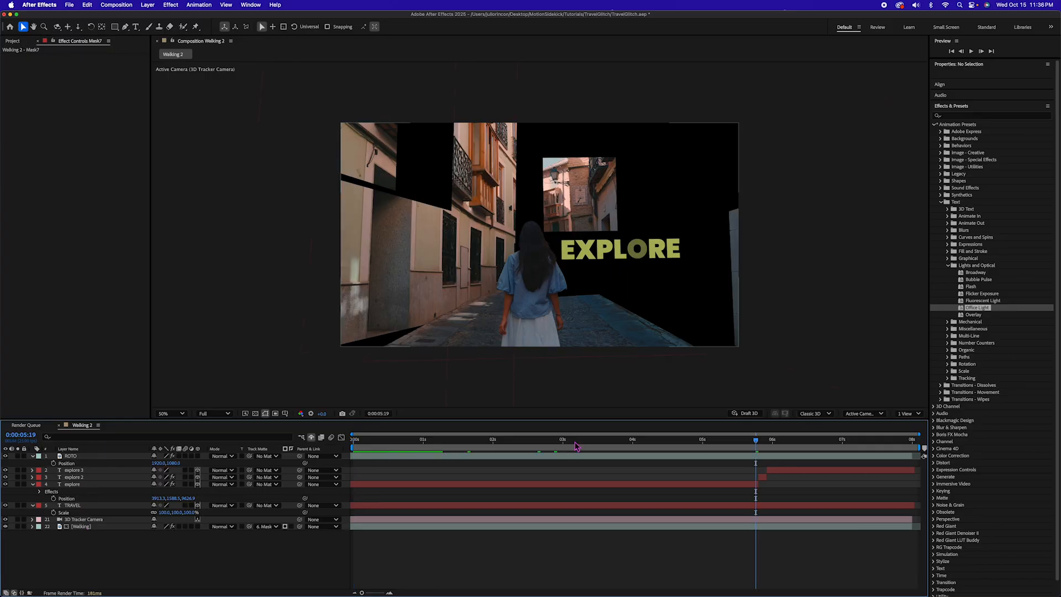
At 0:00:01:07, draw several small black rectangles over the walking woman on a new shape layer.
left_click_drag(480, 447, 353, 445)
left_click_drag(425, 442, 446, 456)
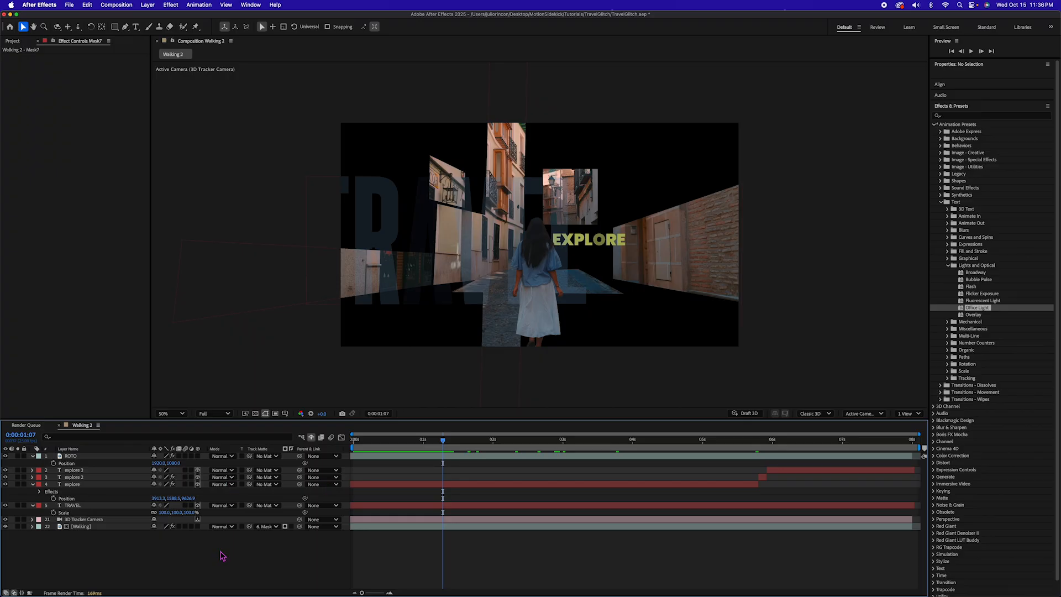
left_click(114, 28)
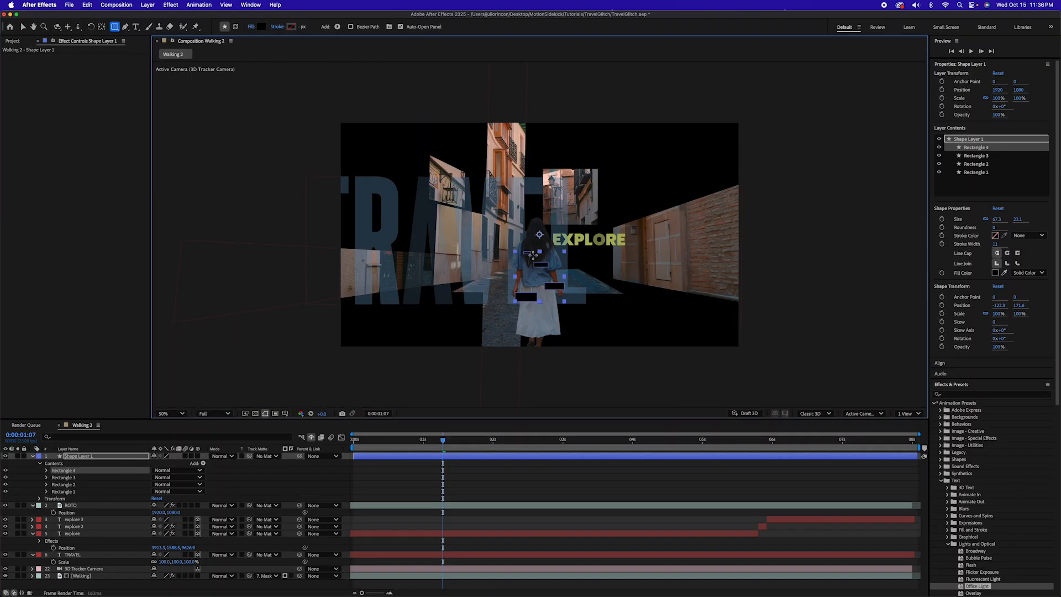
mouse_move(533, 255)
left_mouse_down()
mouse_move(544, 238)
mouse_move(528, 250)
left_mouse_up()
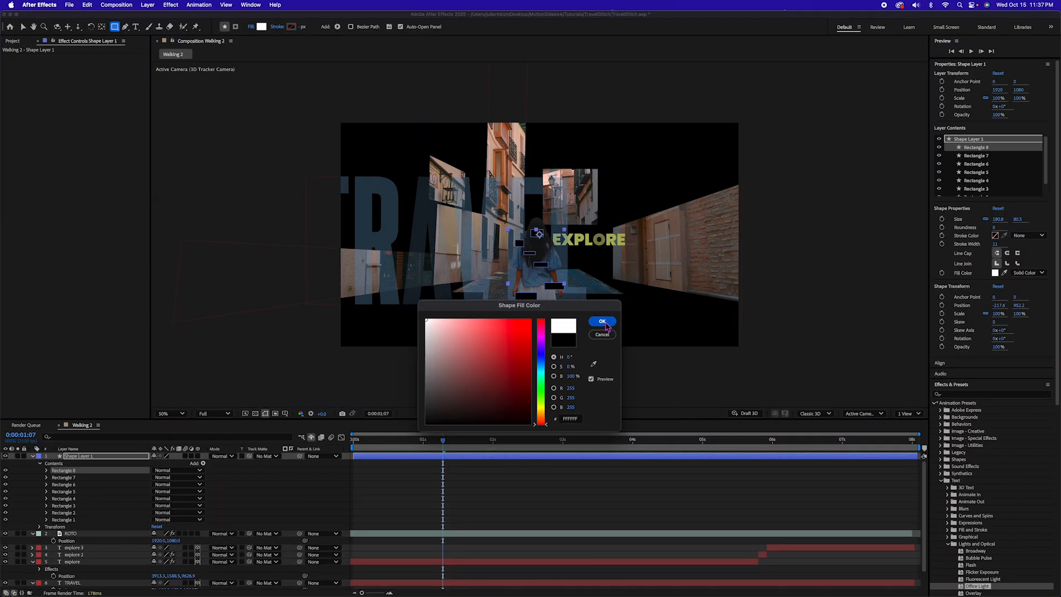
Switch the shape fill to white (FFFFFF) and draw more small rectangles across the woman's body on the same shape layer.
left_click(602, 321)
mouse_move(532, 280)
left_mouse_down()
mouse_move(546, 292)
mouse_move(521, 318)
mouse_move(537, 319)
left_mouse_up()
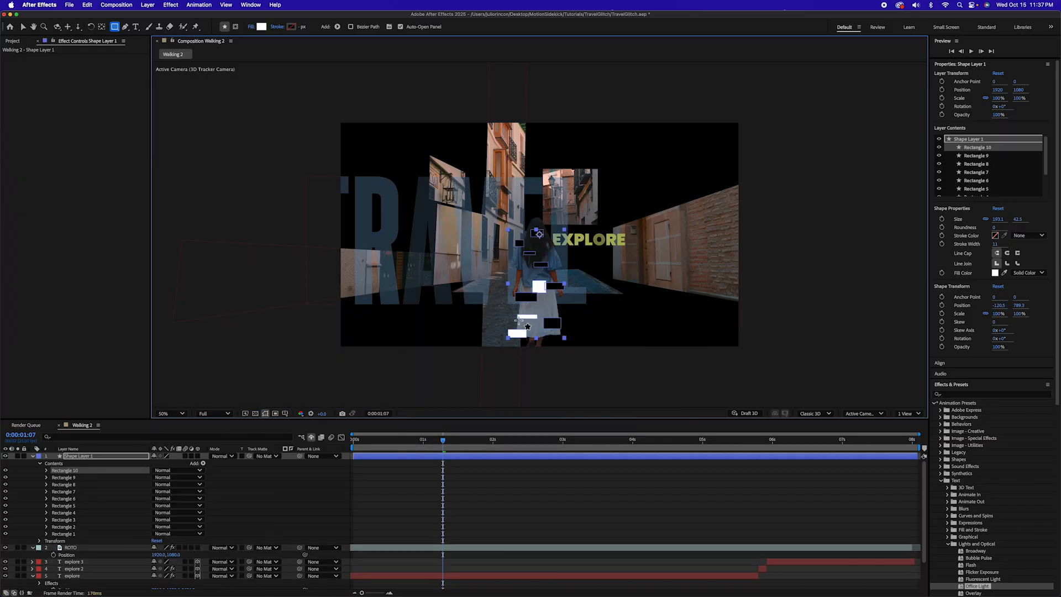
left_click_drag(525, 253, 549, 267)
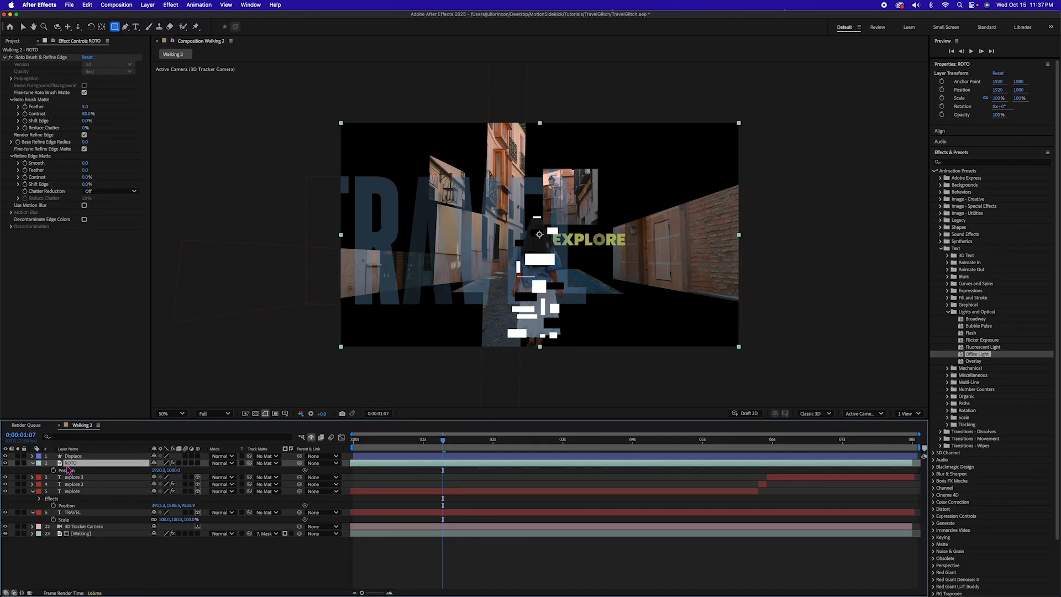
Pre-compose the ROTO layer under the name ROTO, moving all attributes into the new composition.
key("v")
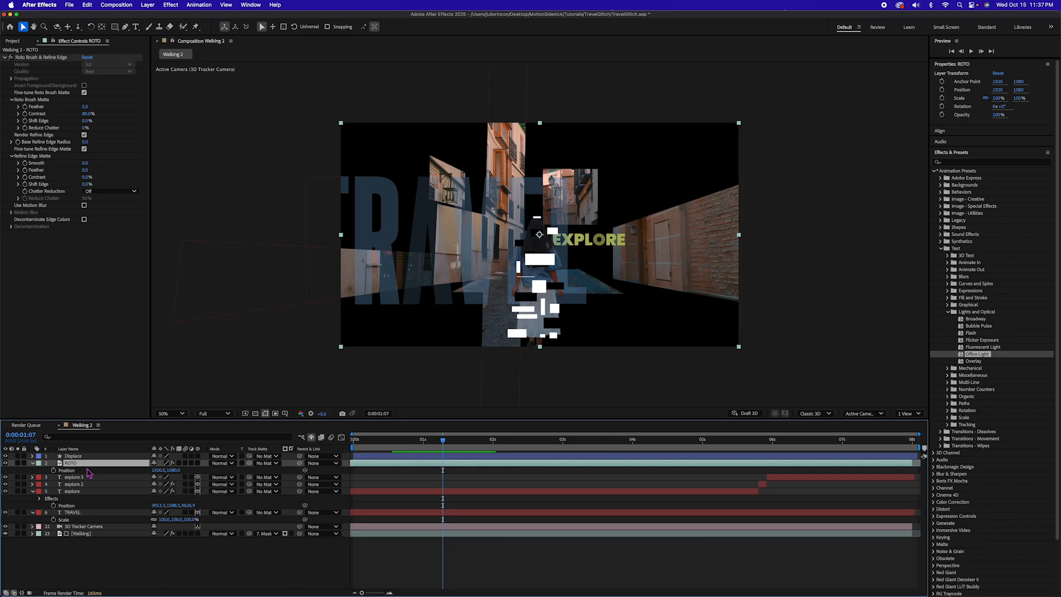
key("p")
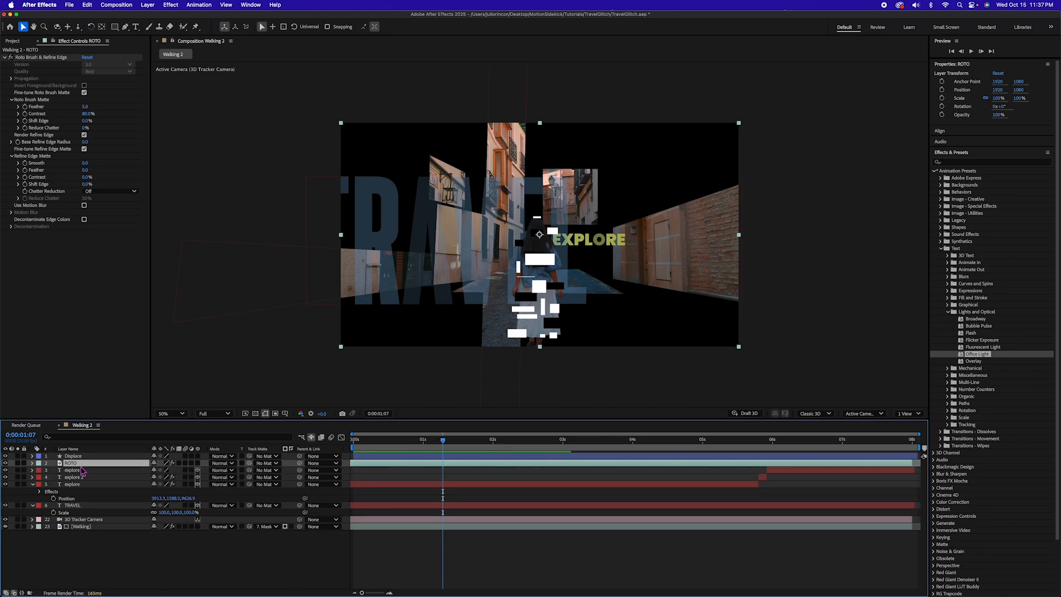
key("super+shift+c")
type("ROTO")
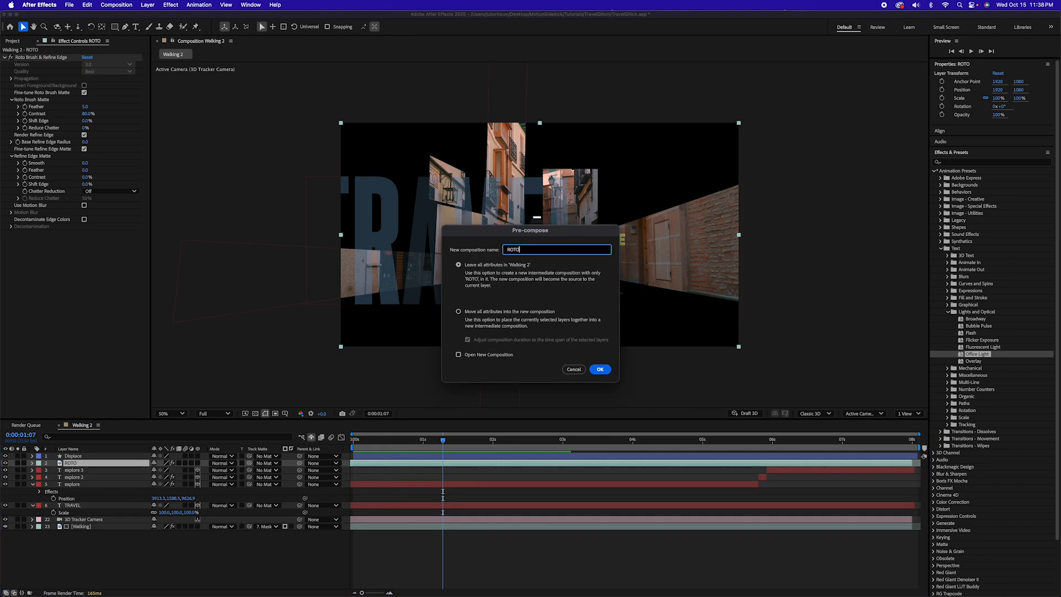
left_click(458, 311)
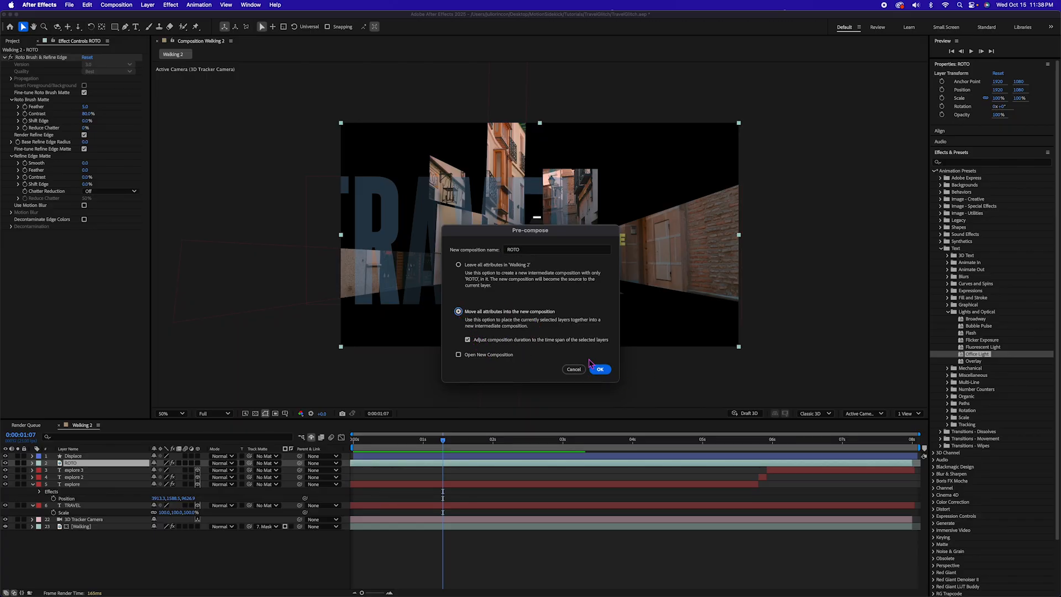
left_click(600, 372)
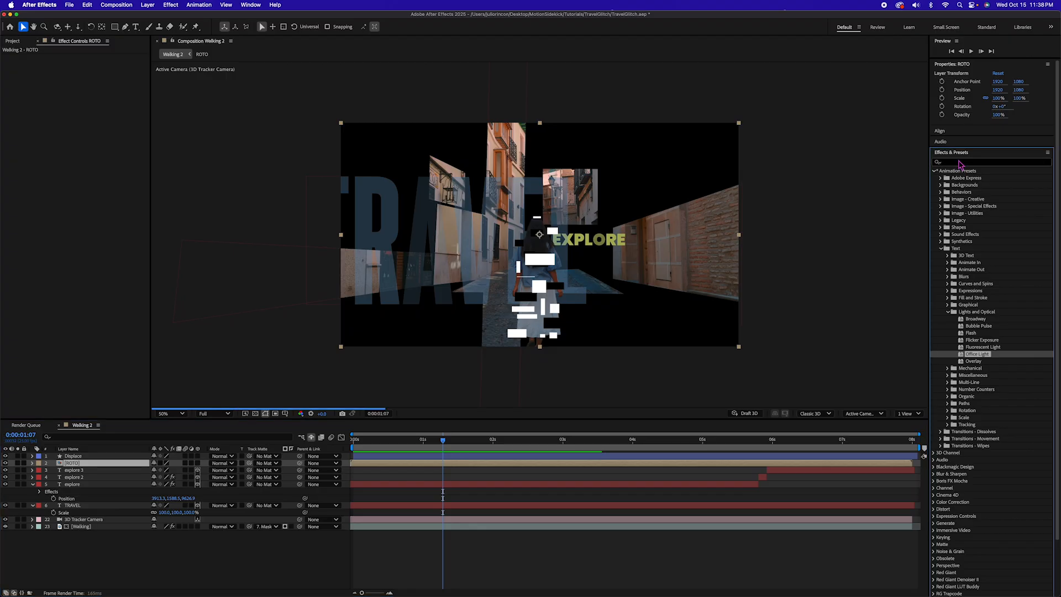
Apply the Displacement Map effect to the ROTO pre-comp and use the Displace layer as its map layer.
left_click(960, 163)
type("displa")
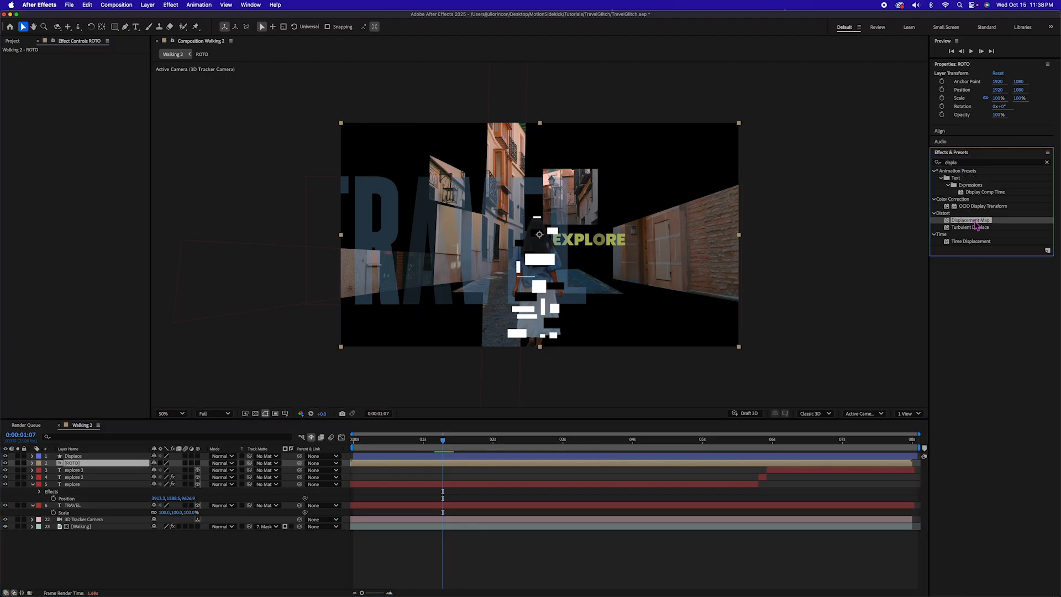
left_click_drag(974, 223, 435, 467)
left_click(96, 65)
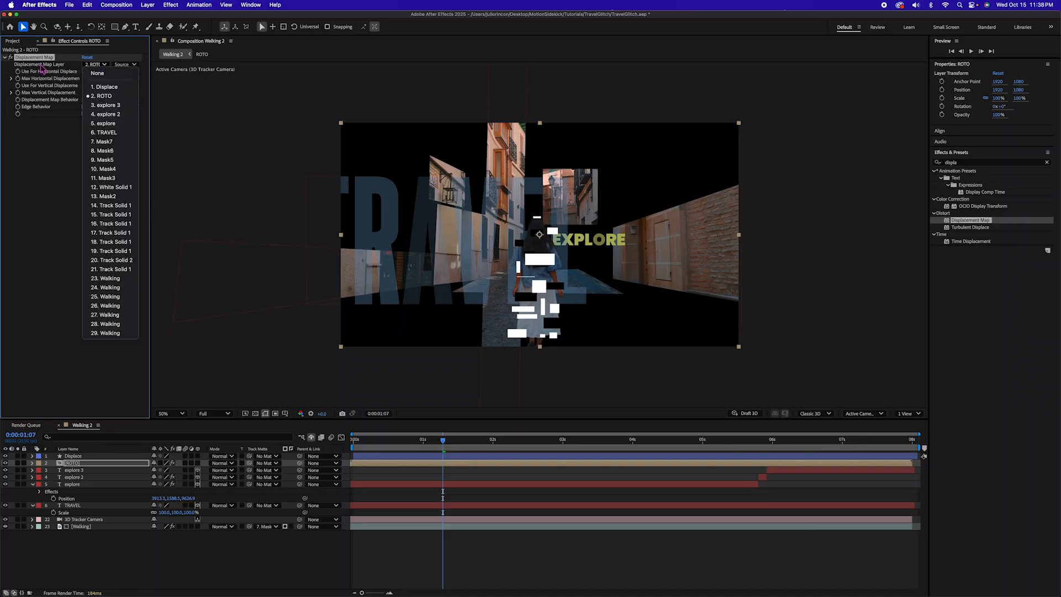
left_click(110, 87)
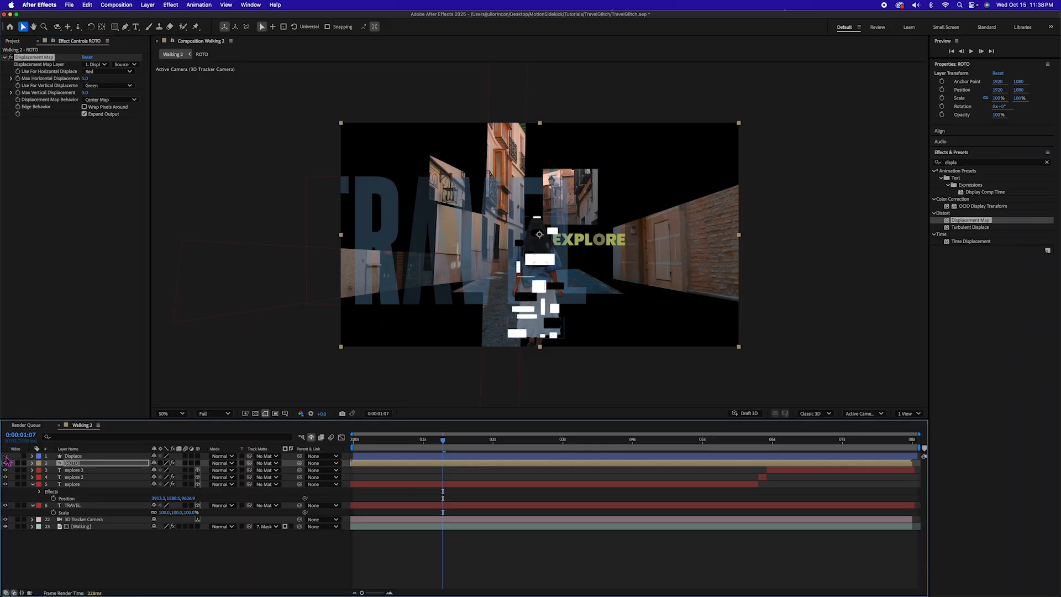
Drive the Displacement Map's Max Horizontal Displacement with the expression wiggle(20,200) and preview the glitch.
left_click_drag(86, 78, 260, 92)
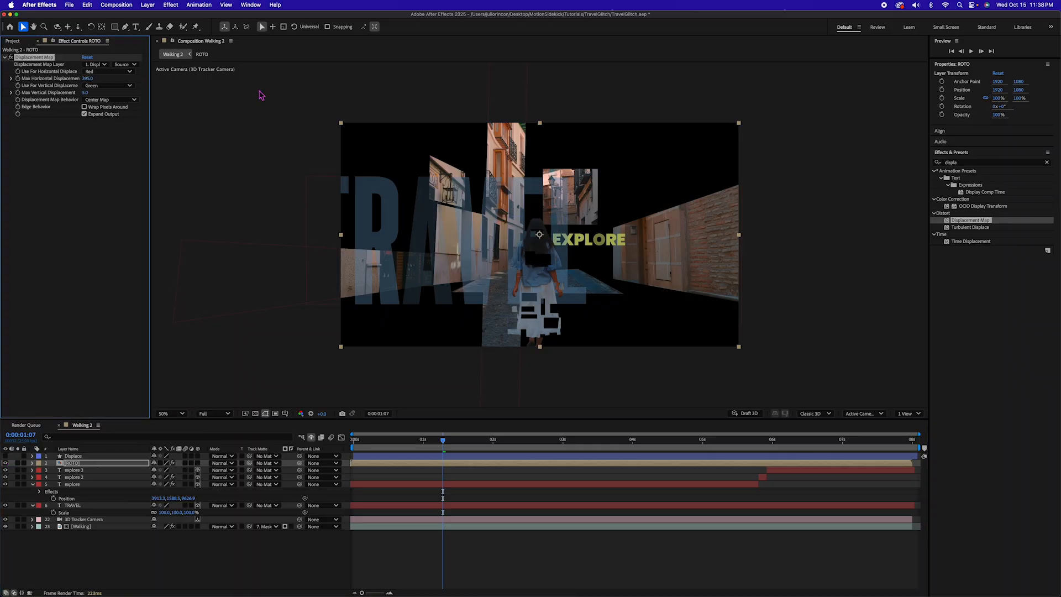
key("super+z")
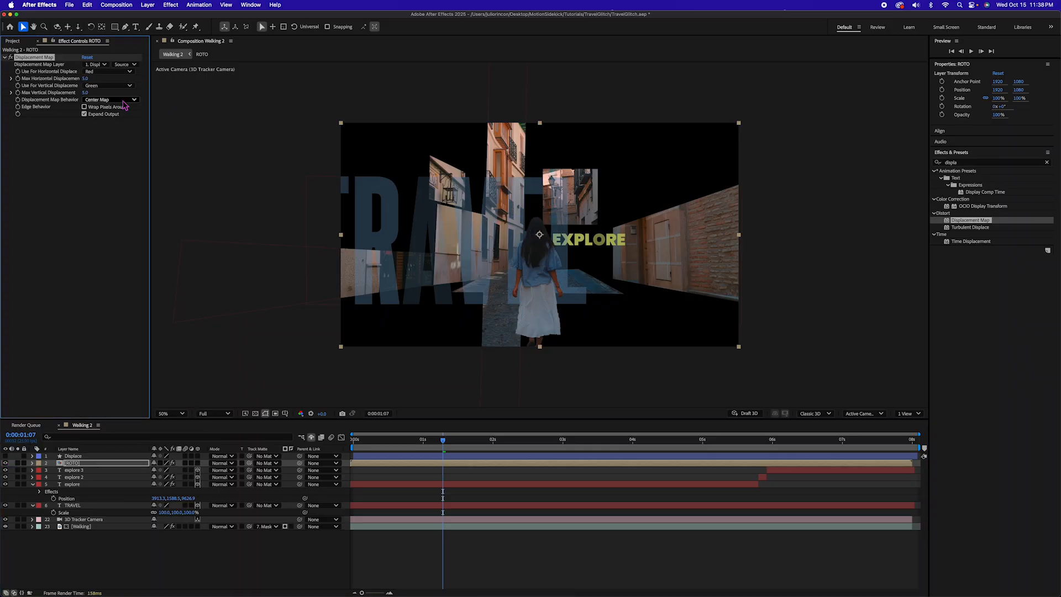
left_click(18, 79, "alt")
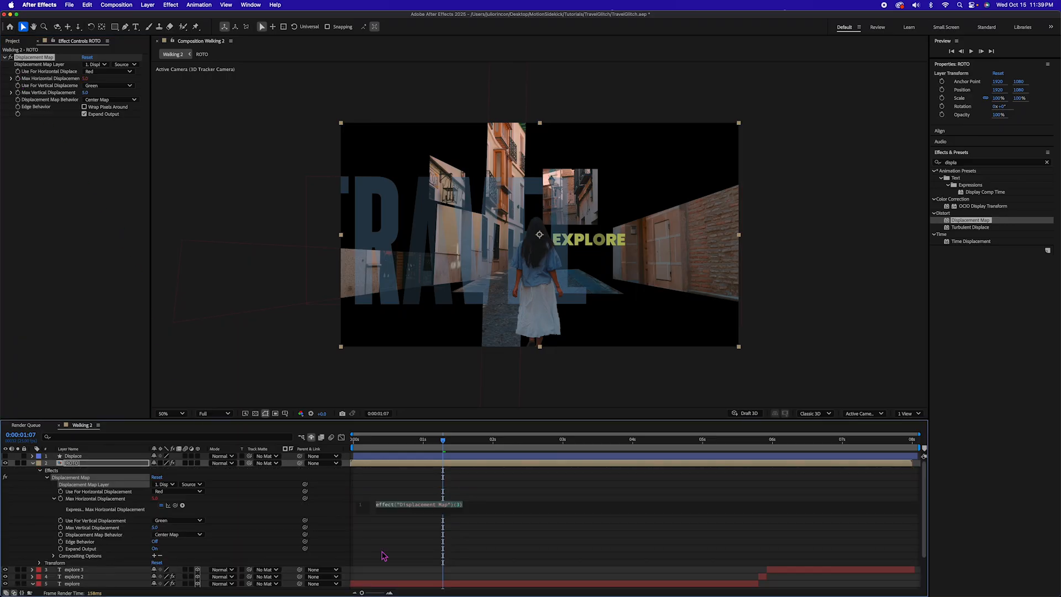
type("wiggle(")
type("200,200")
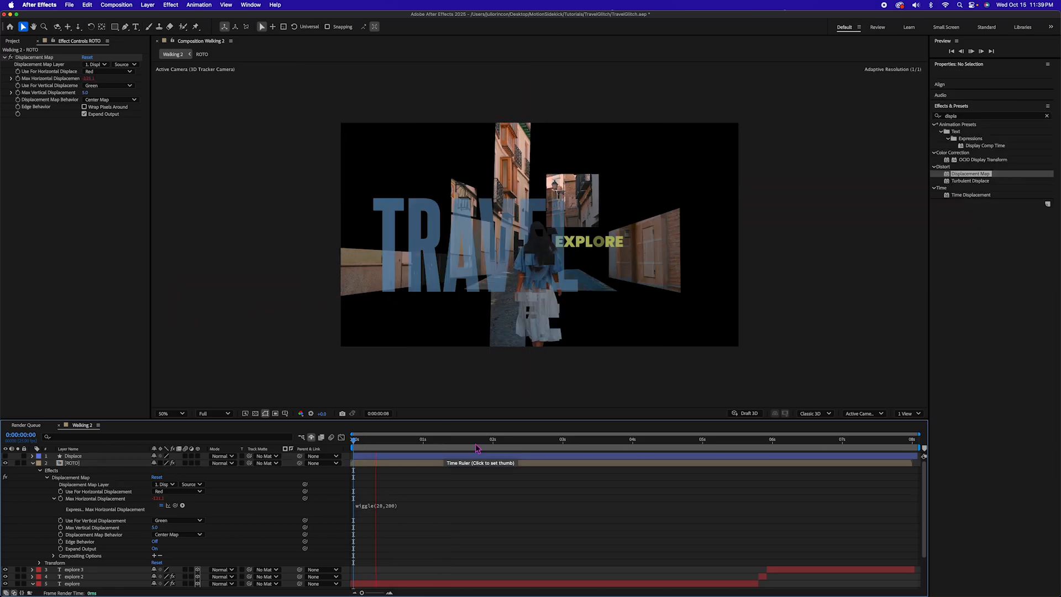
scroll(480, 448, "down", 1)
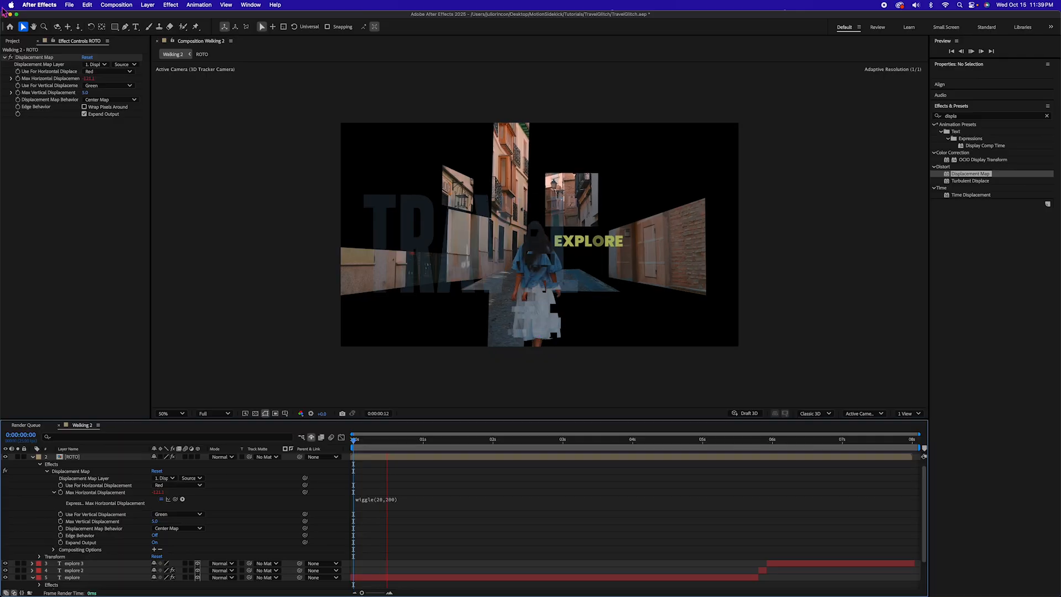
key("space")
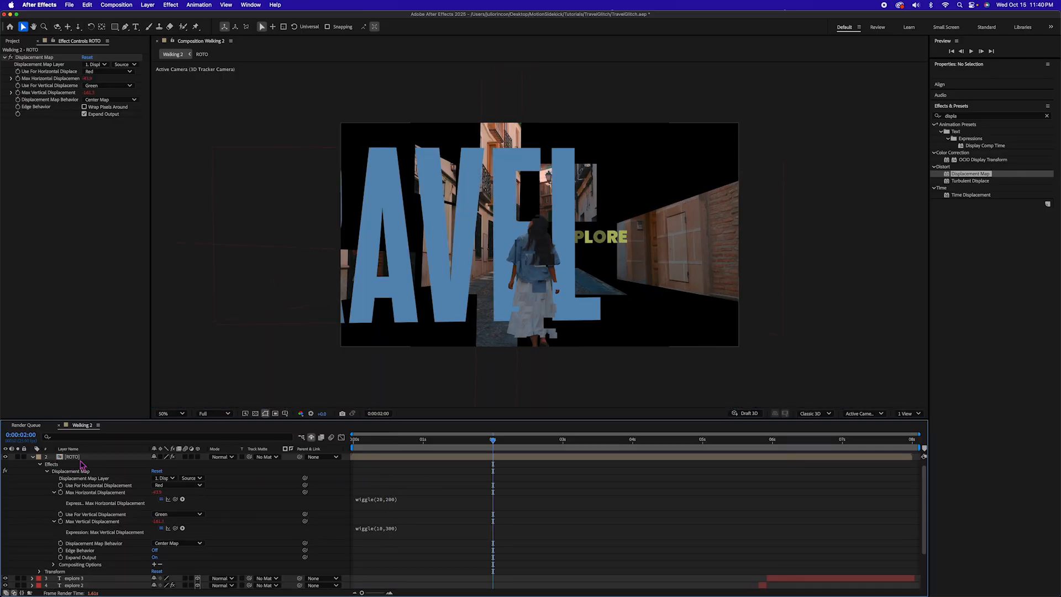
Inside the ROTO pre-comp, replace the ROTO 2 layer's source with the Production_Artist_4K.mov clip and split the layer at 0:00:03:14.
double_click(62, 459)
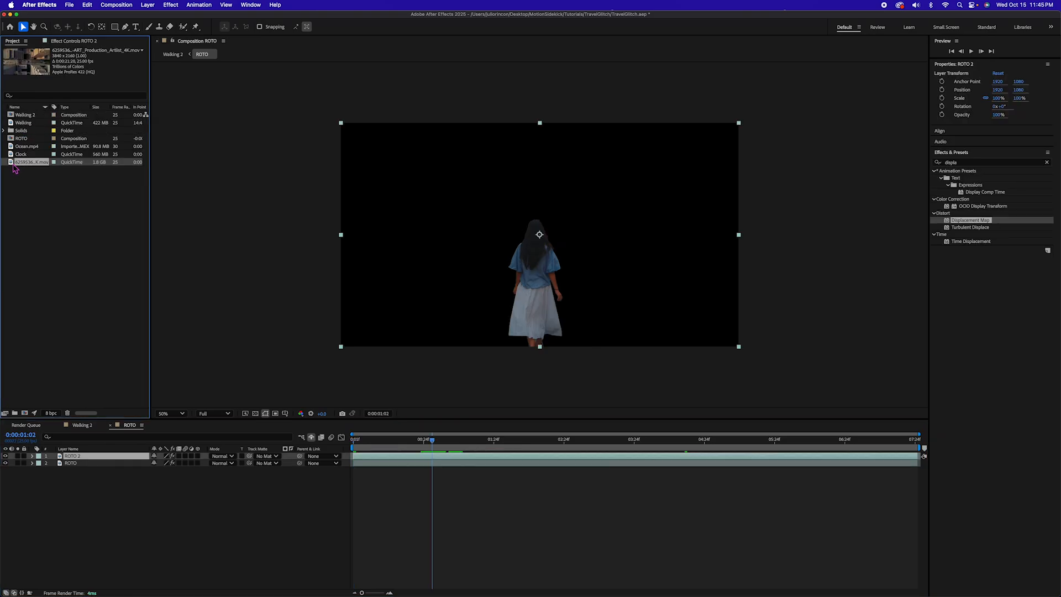
left_click_drag(11, 164, 65, 458)
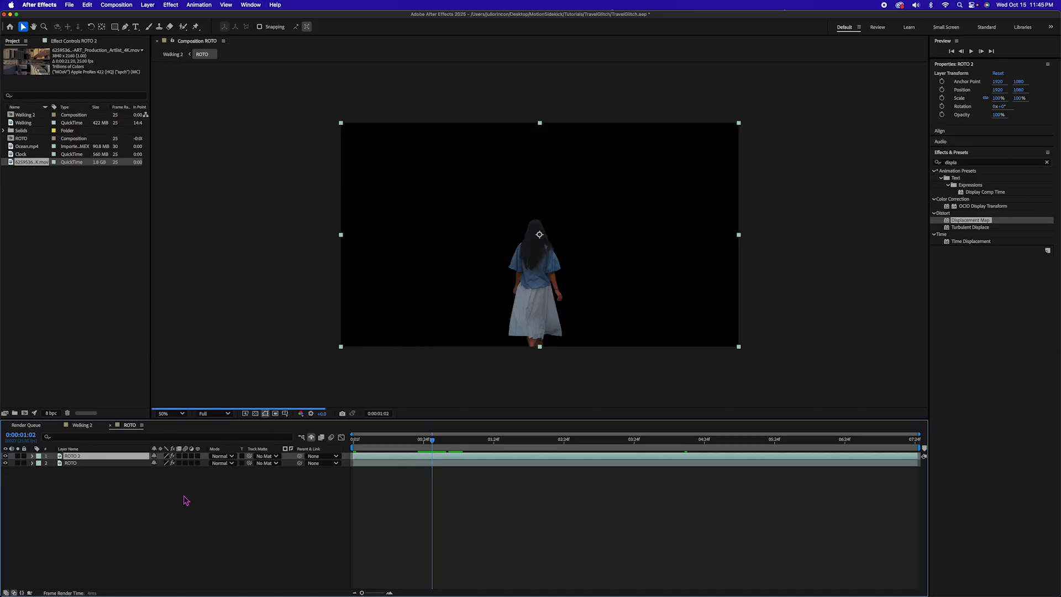
left_click_drag(433, 443, 607, 446)
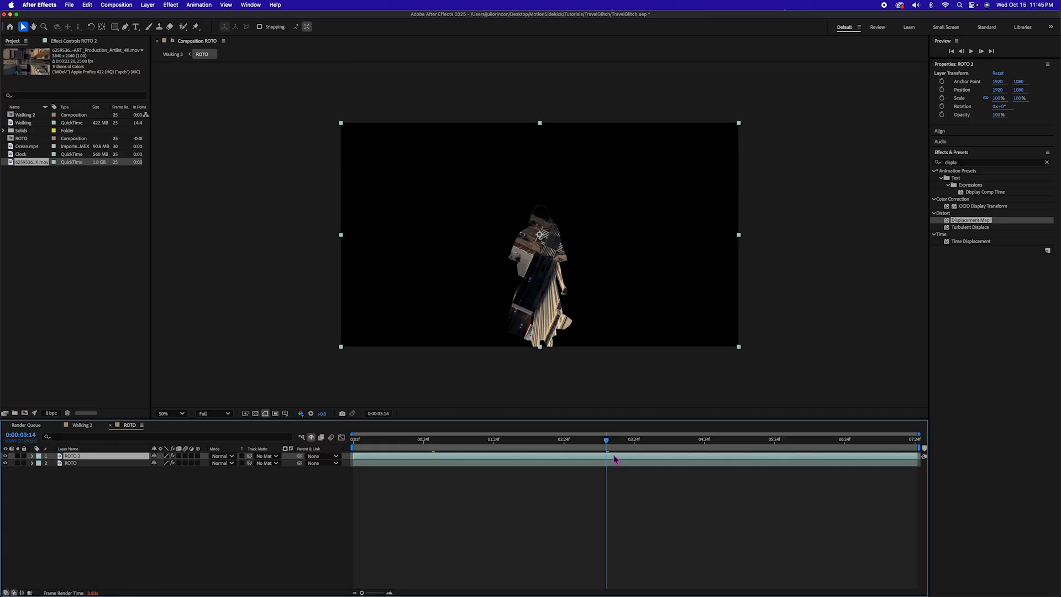
key("super+shift+d")
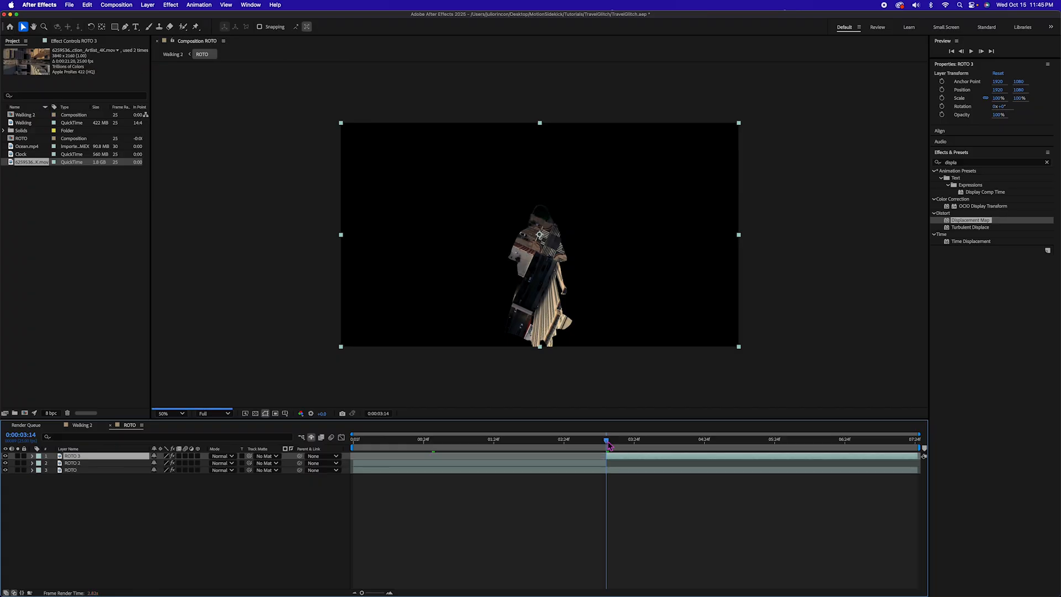
left_click_drag(608, 446, 593, 445)
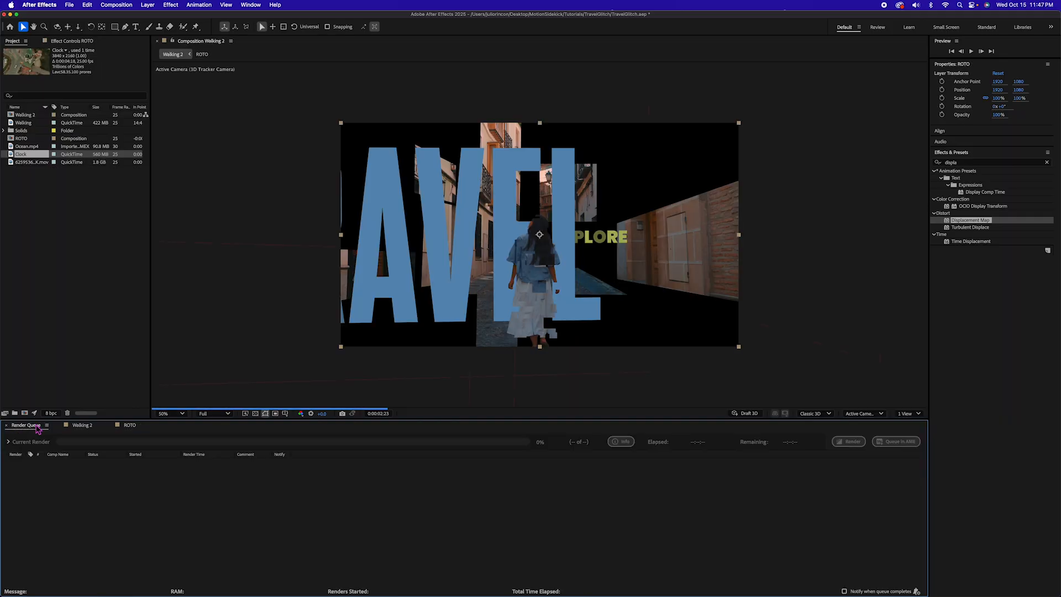
Back in Walking 2, reveal the hidden layers and apply the Invert effect to the Walking layer matted by Mask4.
left_click(86, 427)
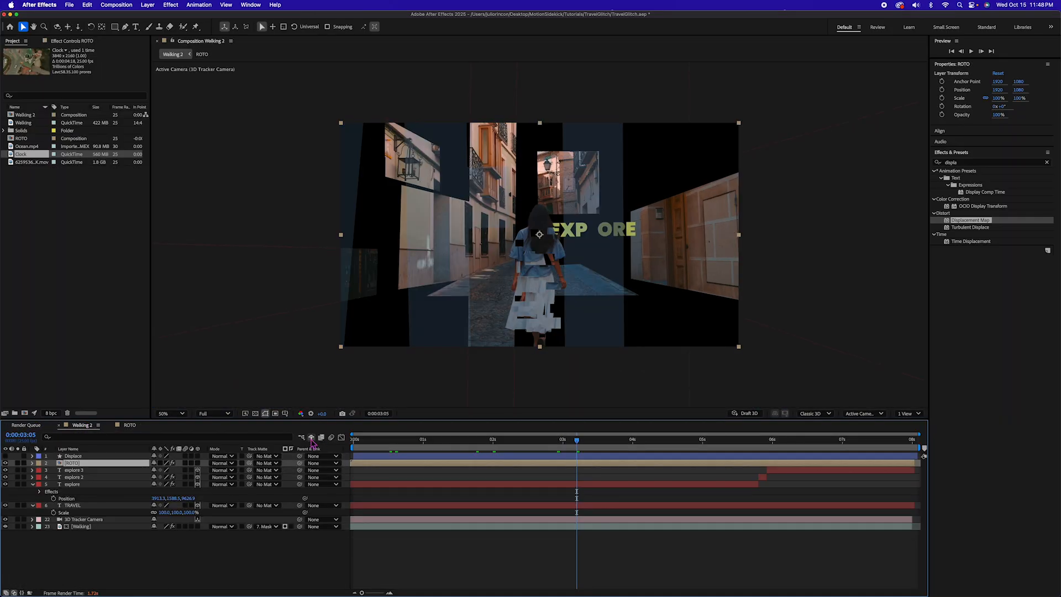
key("u")
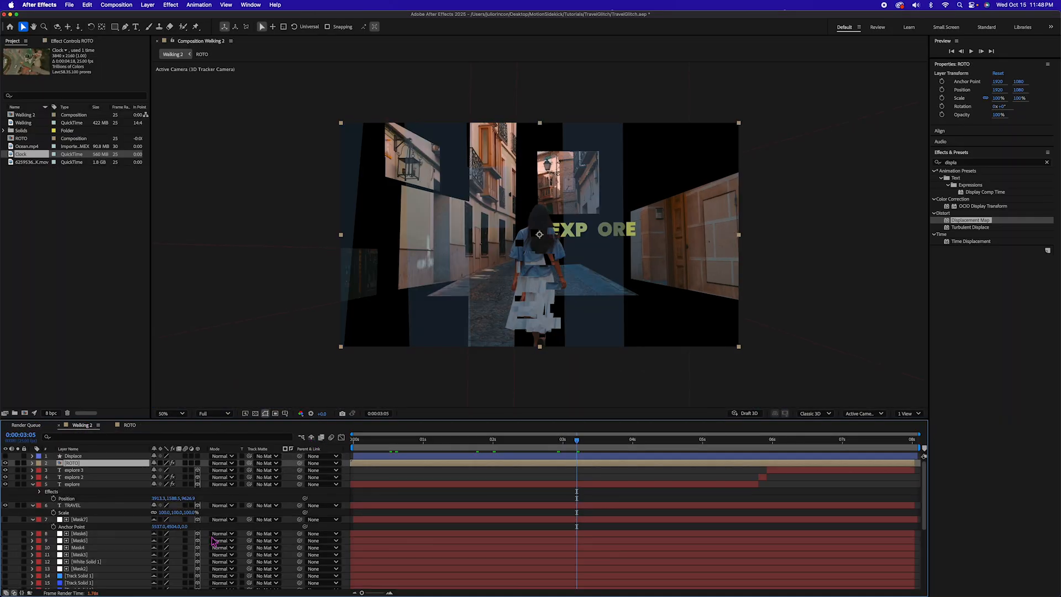
scroll(164, 552, "down", 5)
left_click(87, 565)
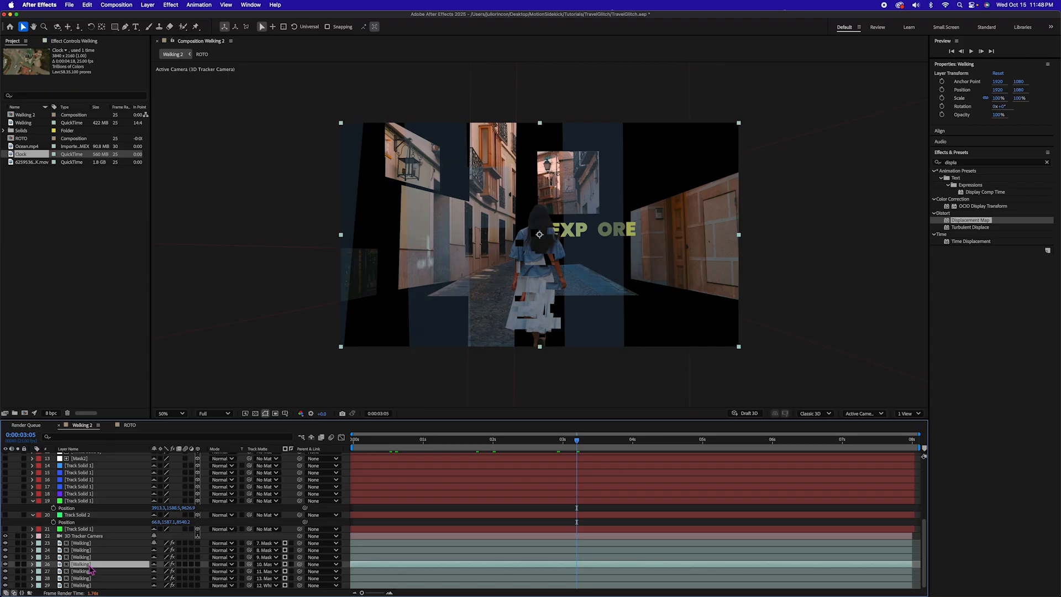
left_click(5, 572)
left_click(1047, 162)
left_click(1002, 164)
type("inver")
left_click_drag(964, 199, 576, 568)
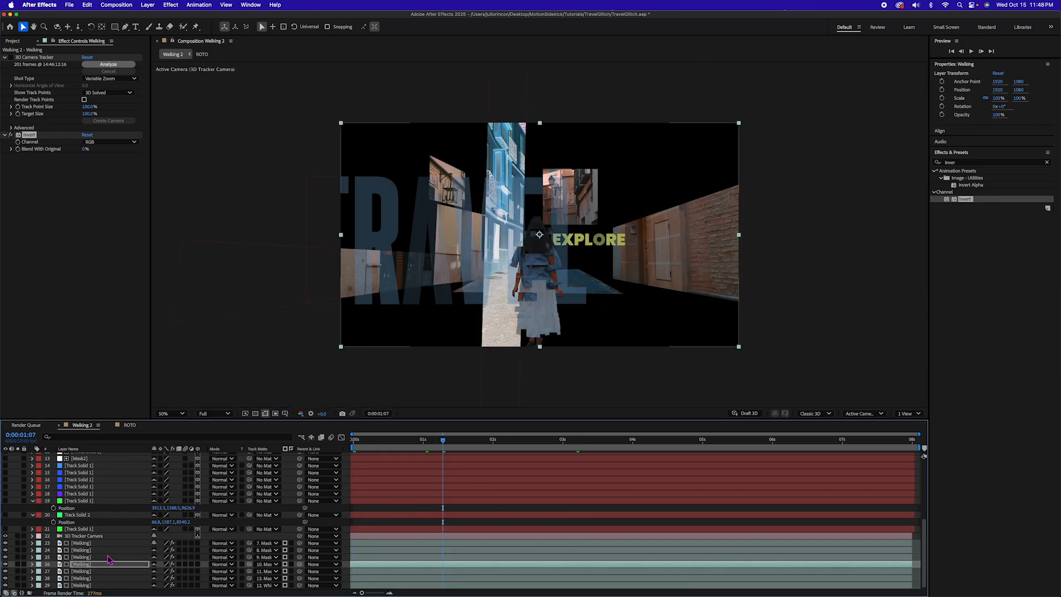
left_click(81, 579)
Set the track matte of the topmost Walking layer to No Matte.
left_click(85, 544)
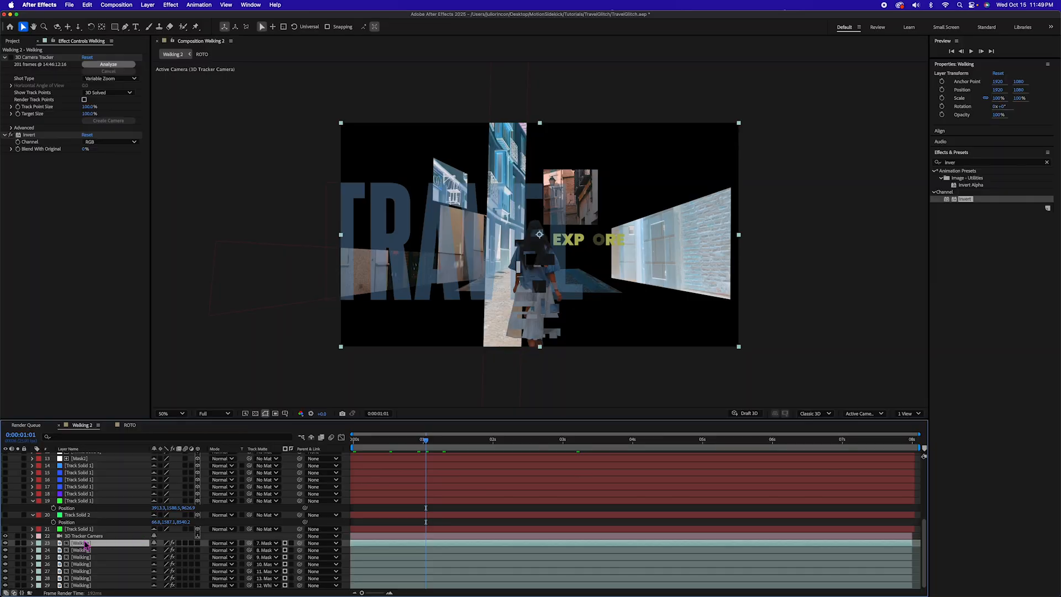
left_click(269, 543)
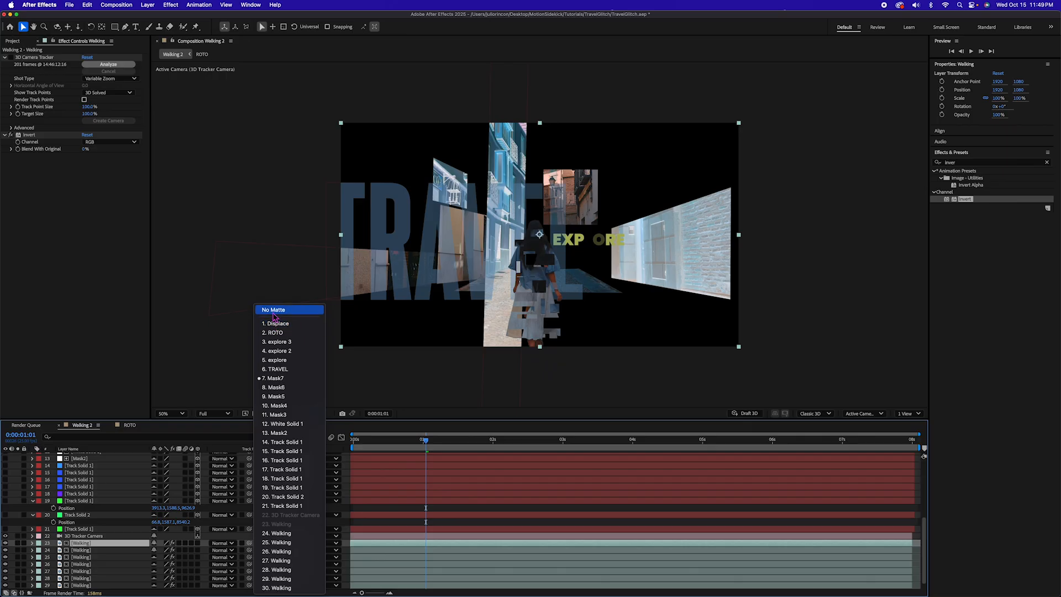
left_click(275, 311)
Create a new comp-sized white solid named Gradient above the unmatted Walking layer.
scroll(309, 522, "down", 1)
right_click(296, 520)
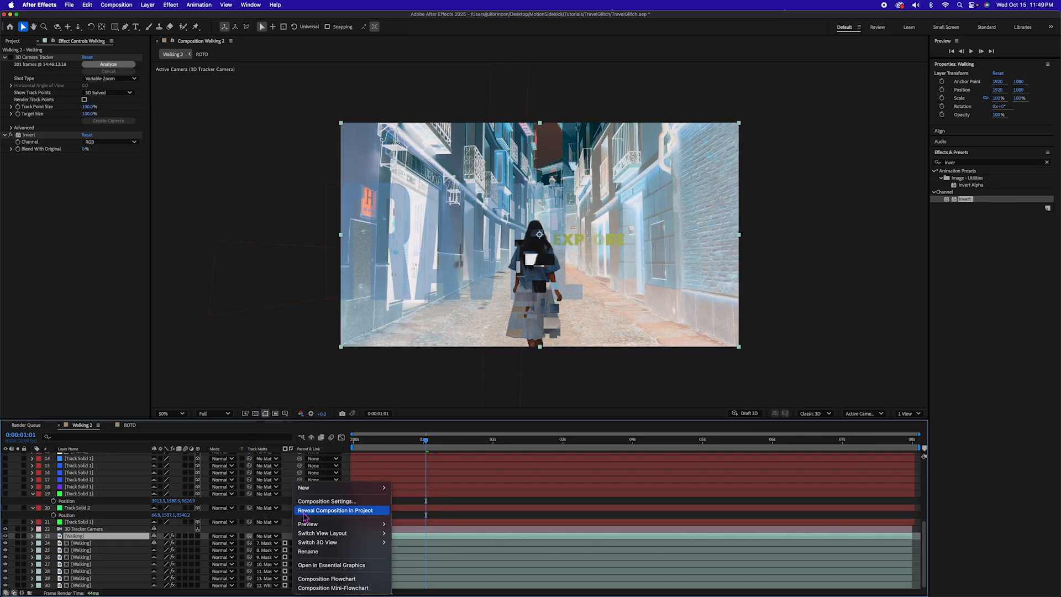
mouse_move(309, 487)
left_click(409, 505)
type("Gradie")
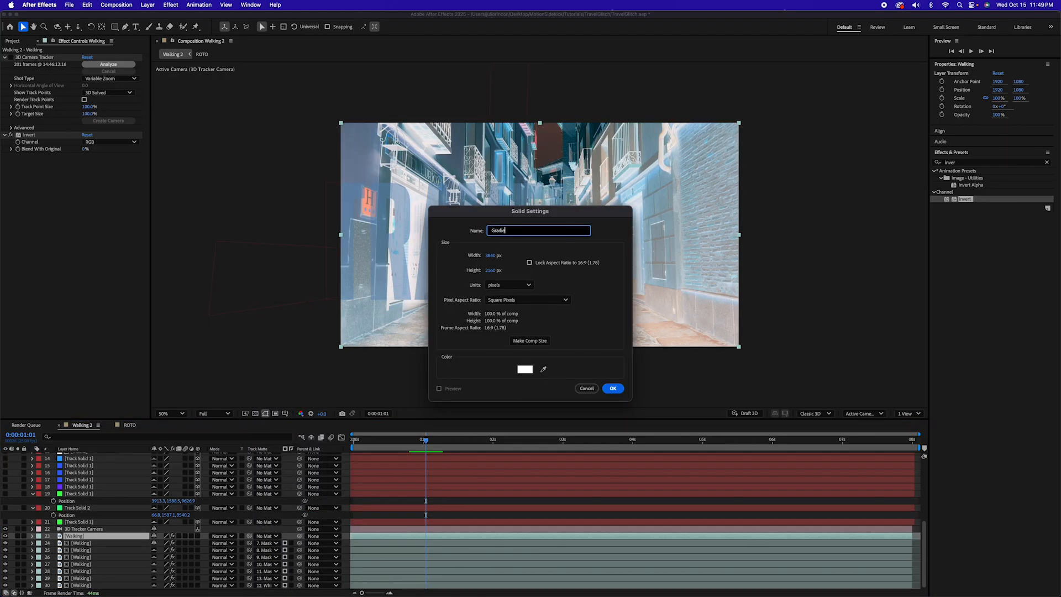
type("nt")
key("Return")
Apply the Gradient Ramp effect to the Gradient solid.
left_click_drag(960, 163, 915, 165)
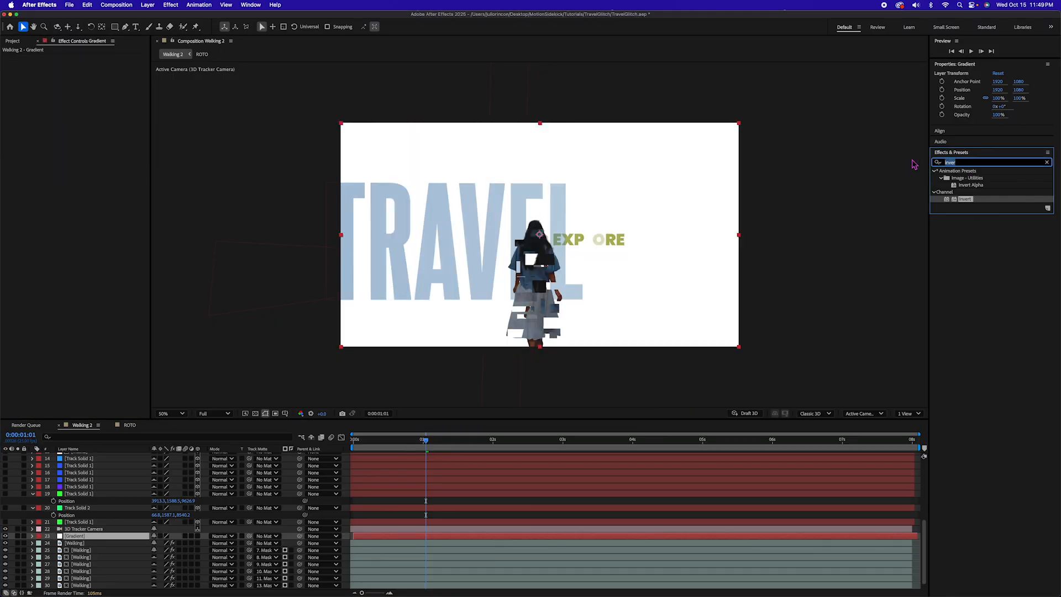
type("gradien")
double_click(974, 207)
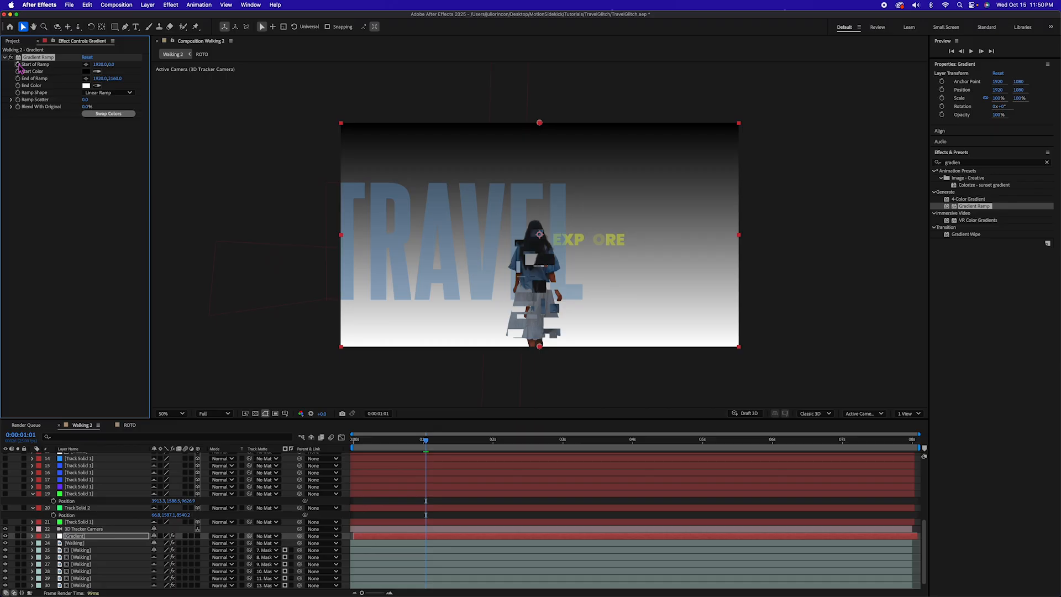
Drive the Gradient Ramp's Start of Ramp with wiggle(10,20000) and copy that expression to End of Ramp.
left_click(19, 64, "alt")
type("wiggle(10,20")
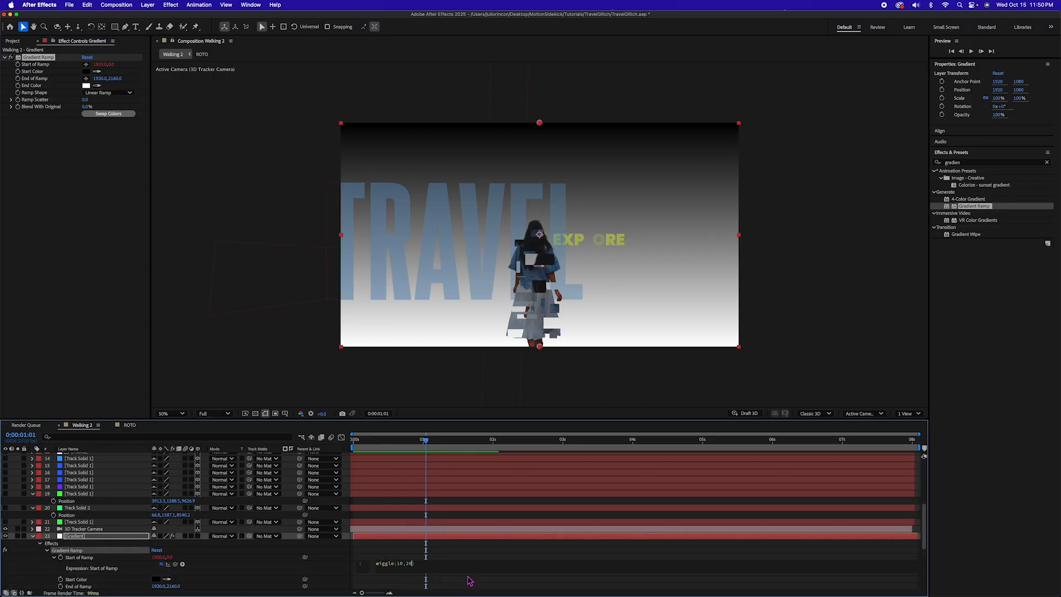
type("000")
left_click(470, 581)
left_click(396, 567)
key("super+c")
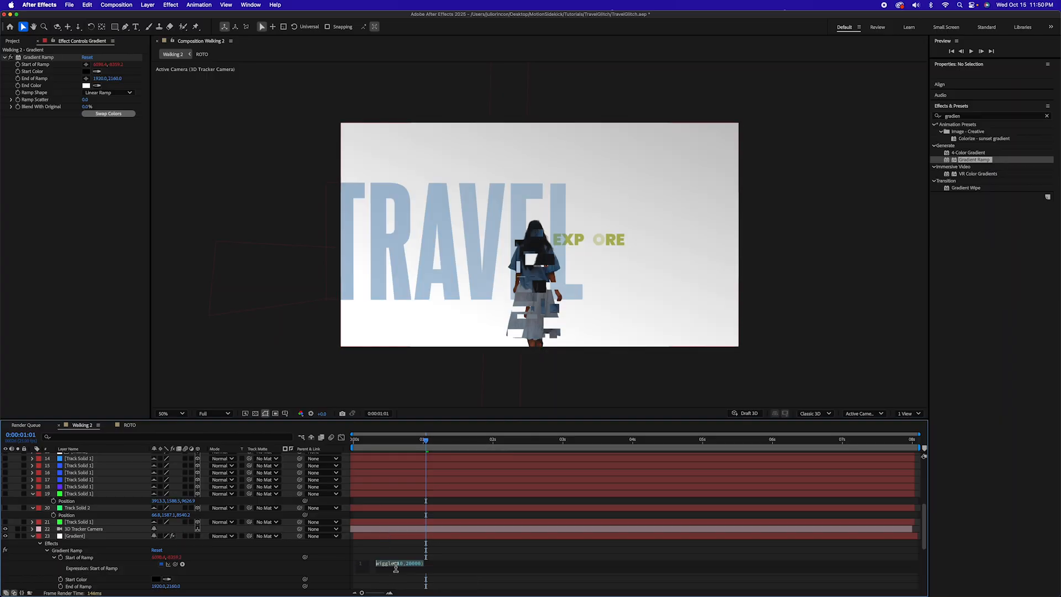
left_click(18, 79, "alt")
key("super+v")
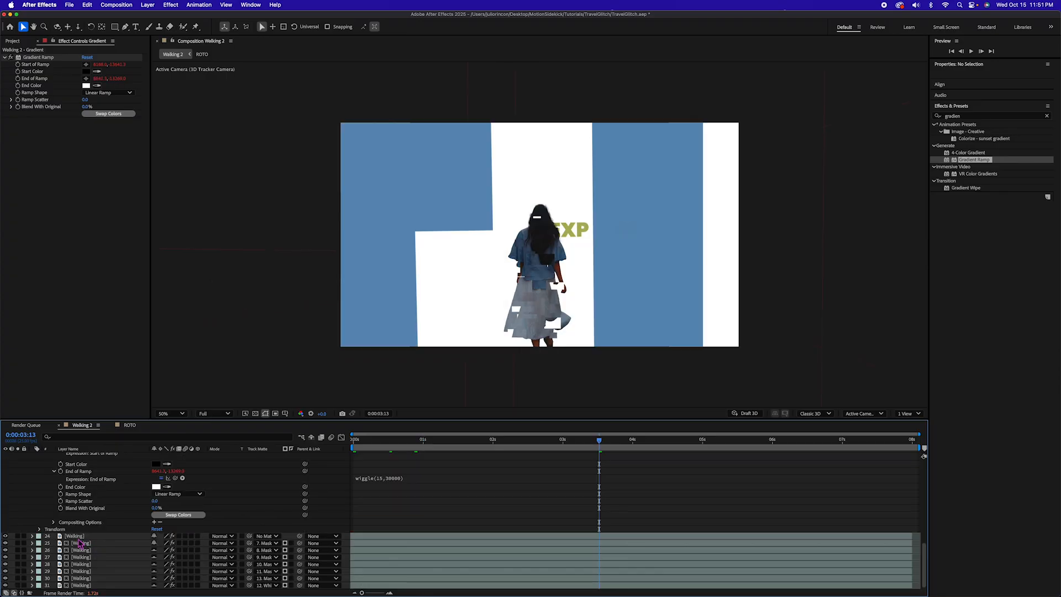
Use the Gradient solid as the track matte of the unmatted Walking layer and disable that layer's Invert effect.
left_click(81, 538)
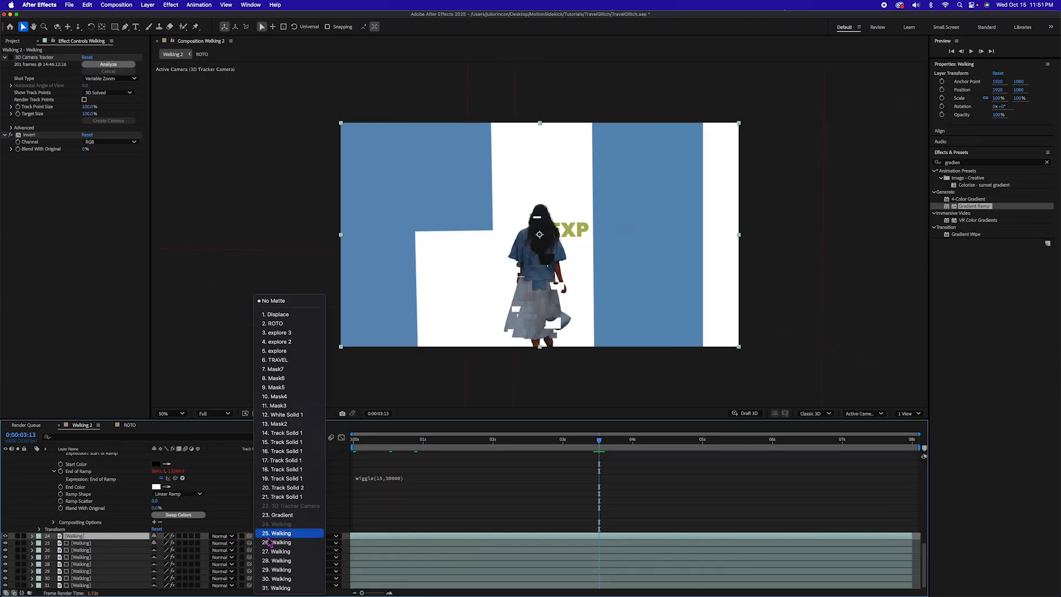
left_click(266, 536)
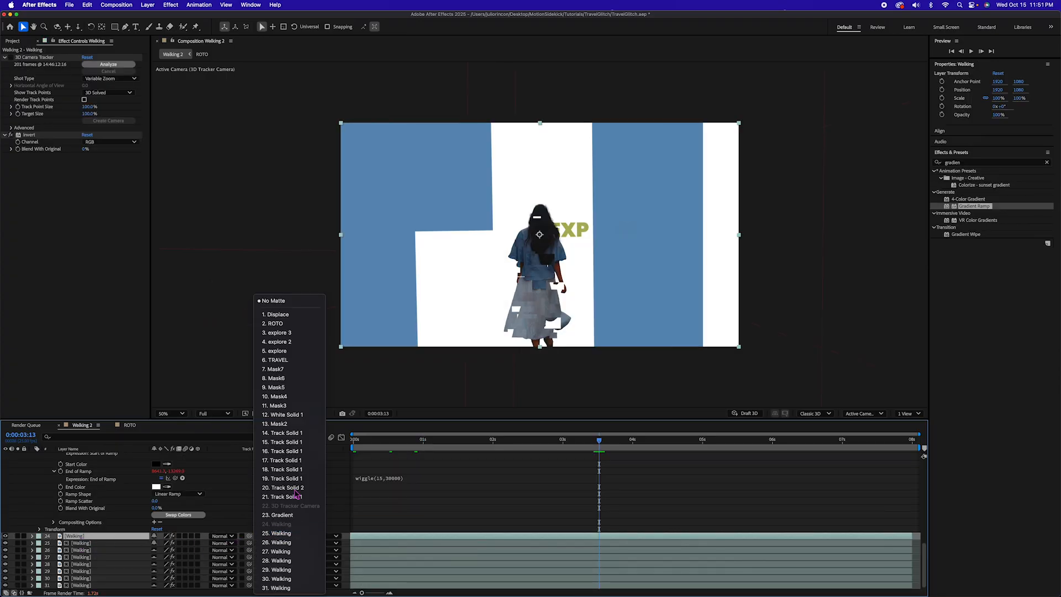
left_click(280, 517)
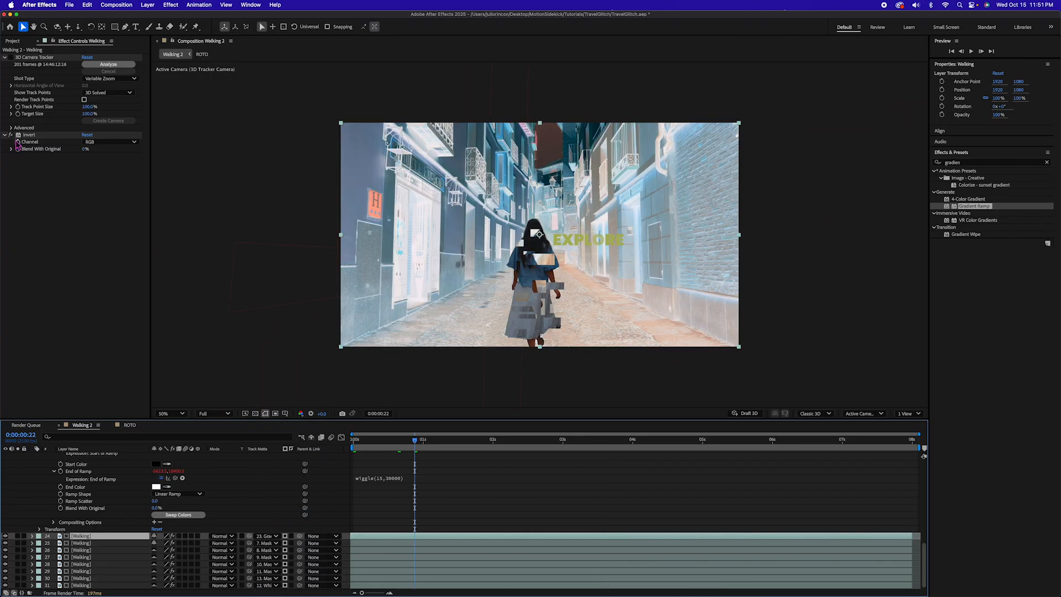
left_click(11, 135)
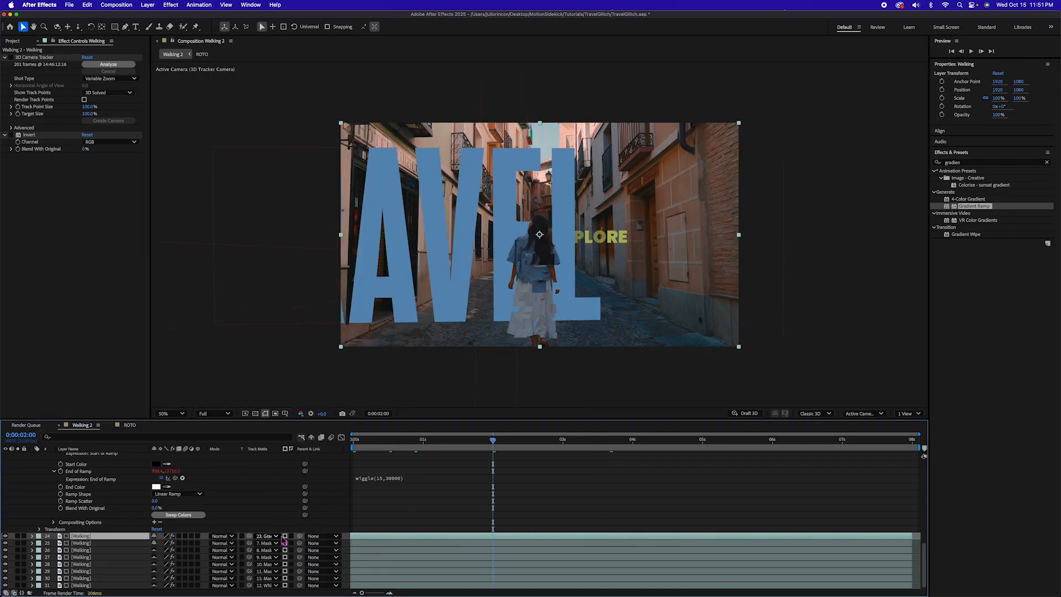
key("space")
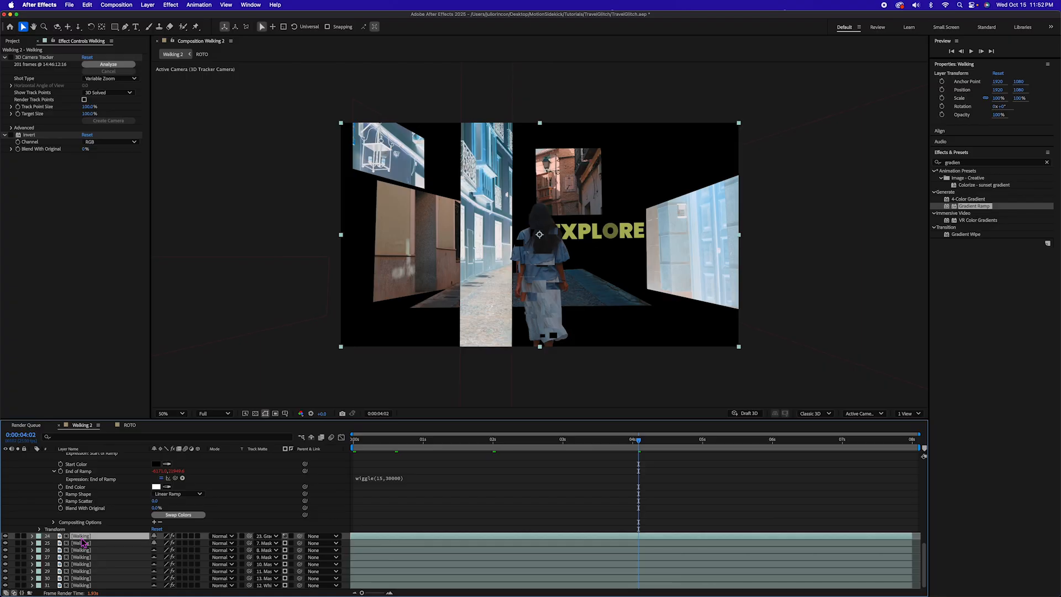
Keyframe the gradient-matted Walking layer's Opacity at 100% on 0:00:00:14 and 0% on 0:00:00:16.
key("t")
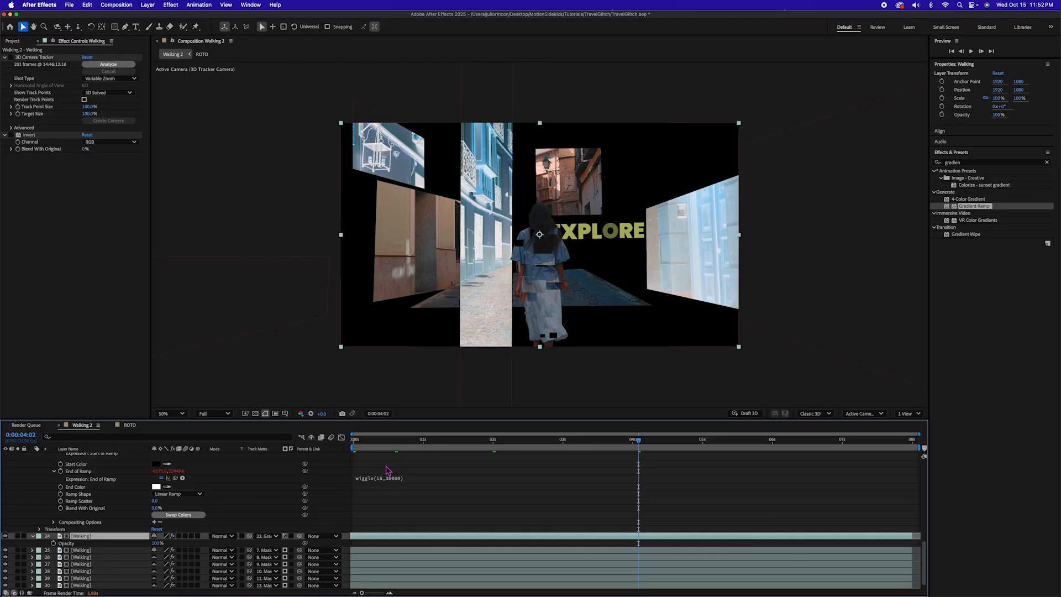
key("space")
left_click(53, 544)
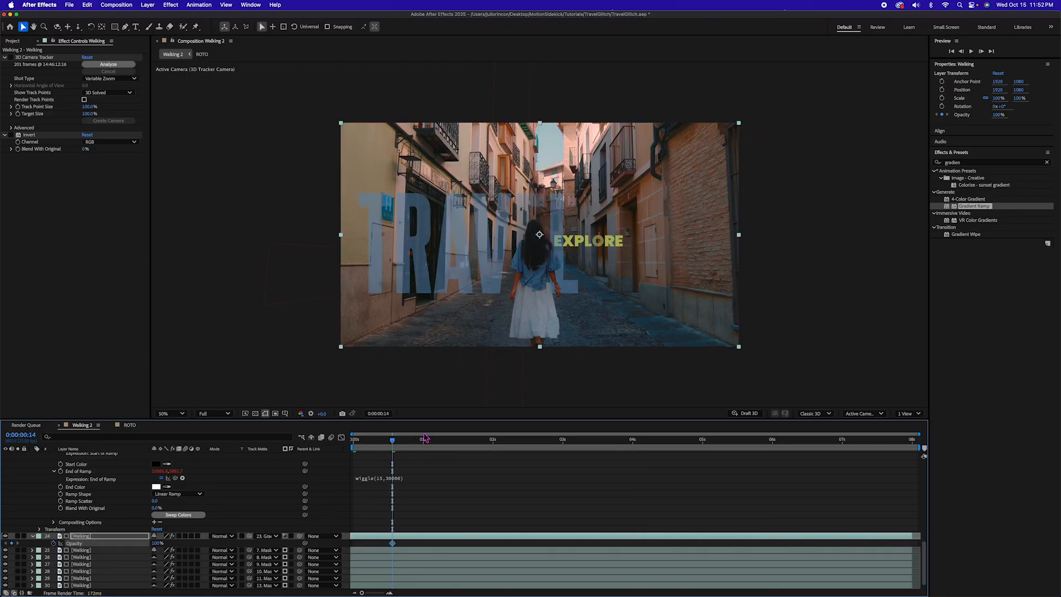
left_click_drag(394, 446, 399, 446)
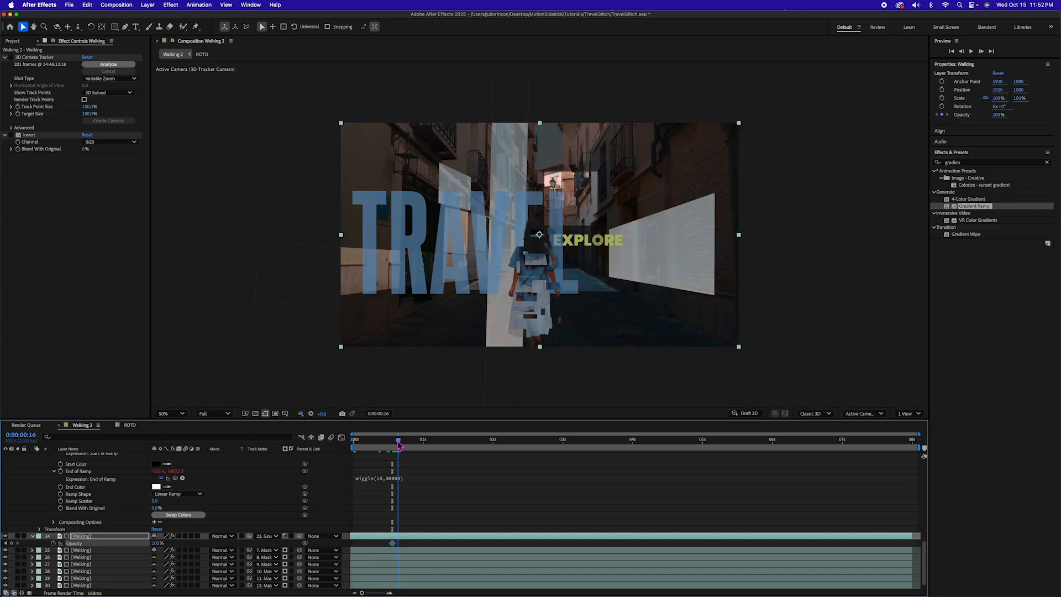
left_click(159, 543)
key("Return")
Set the same Walking layer's Opacity to 100% at 0:00:00:18.
key("Page_Down")
key("Page_Down")
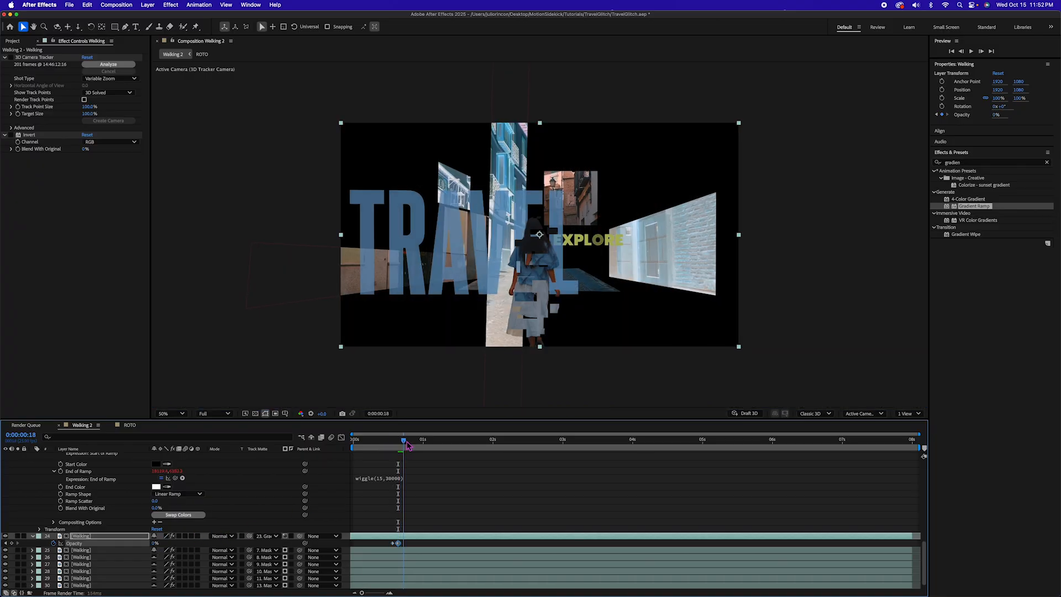
left_click(156, 544)
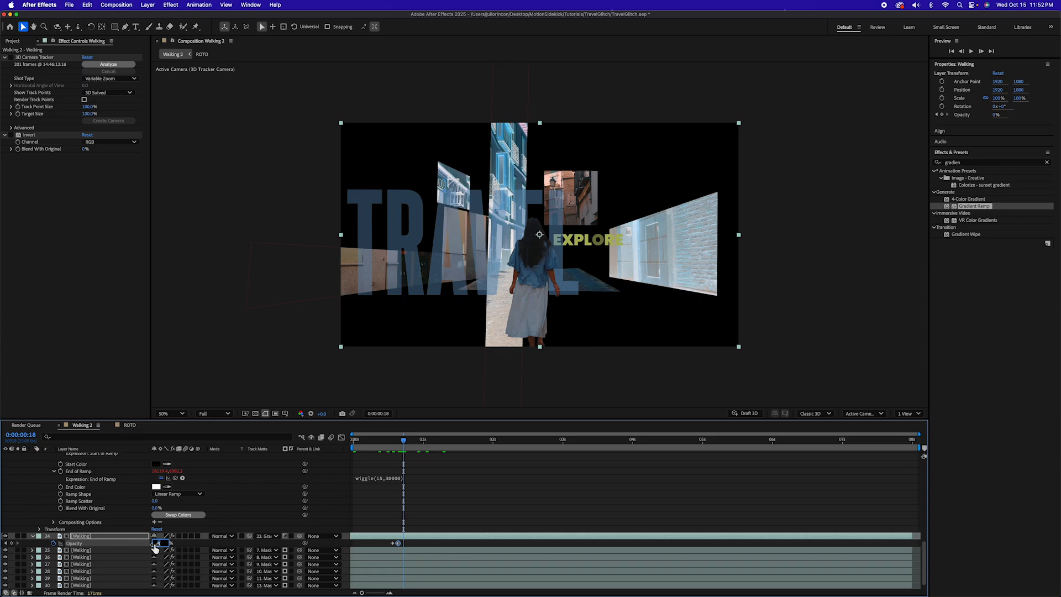
type("100")
key("Return")
Set the gradient-matted Walking layer's Opacity to 0% at 0:00:00:21.
key("Page_Down")
key("Page_Down")
key("Page_Down")
left_click(158, 544)
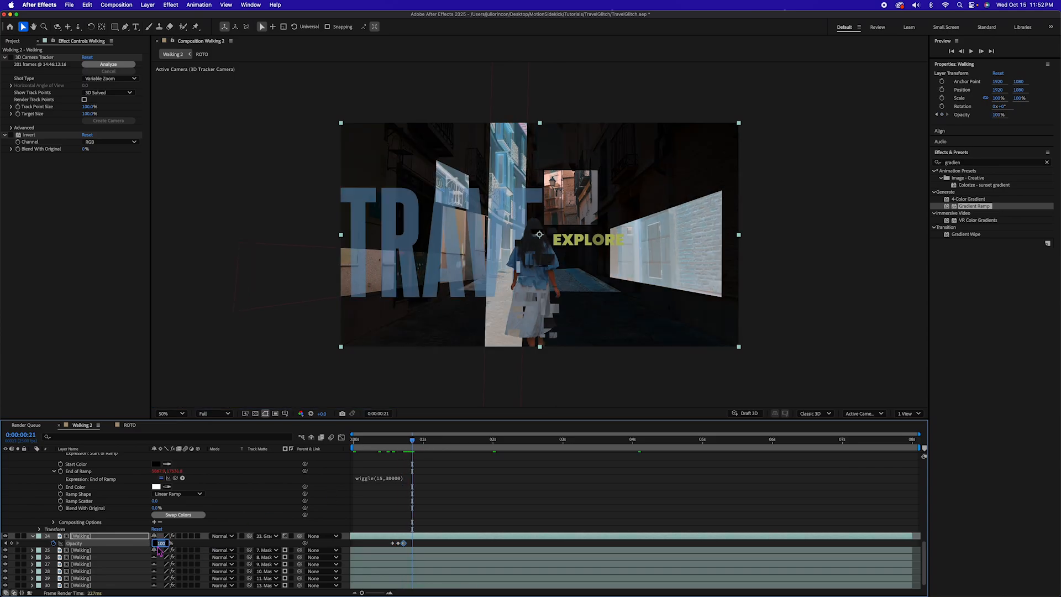
key("Return")
Add a loopOut() expression to the gradient-matted Walking layer's Opacity and preview the flicker.
key("Home")
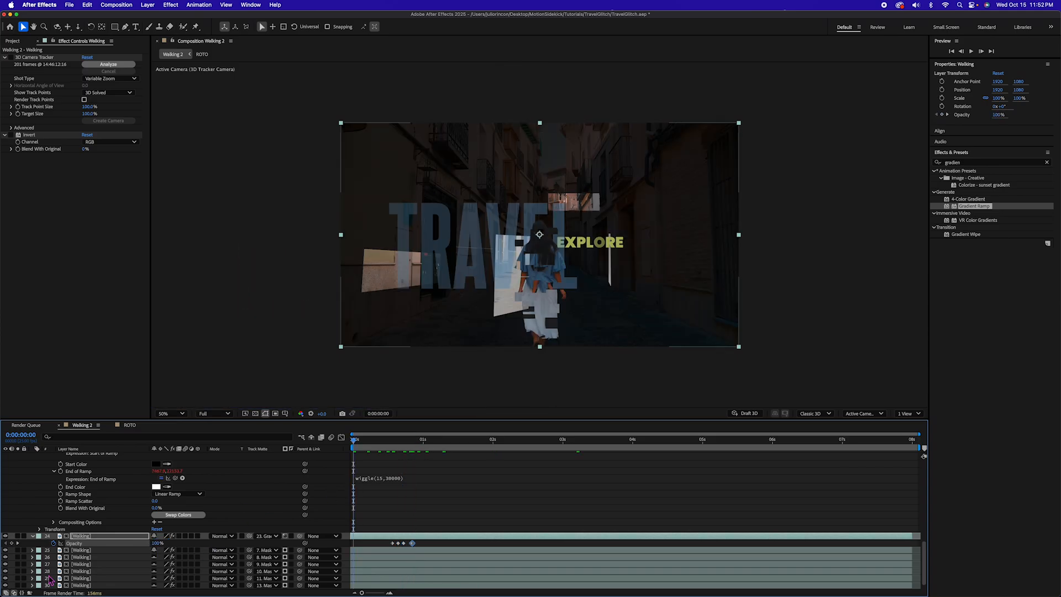
left_click(54, 543, "alt")
type("loopOut()")
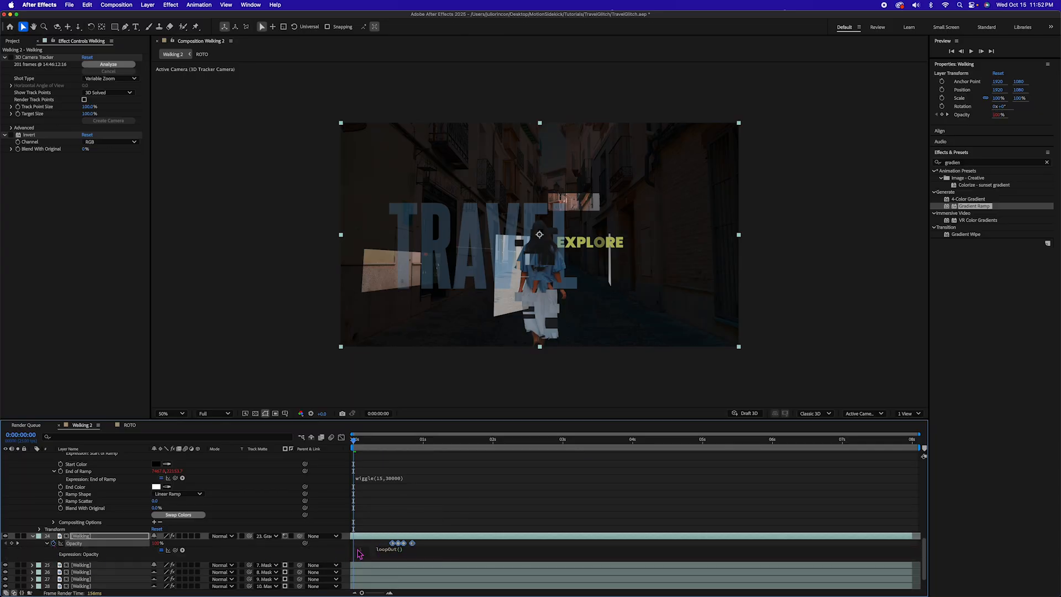
left_click(360, 554)
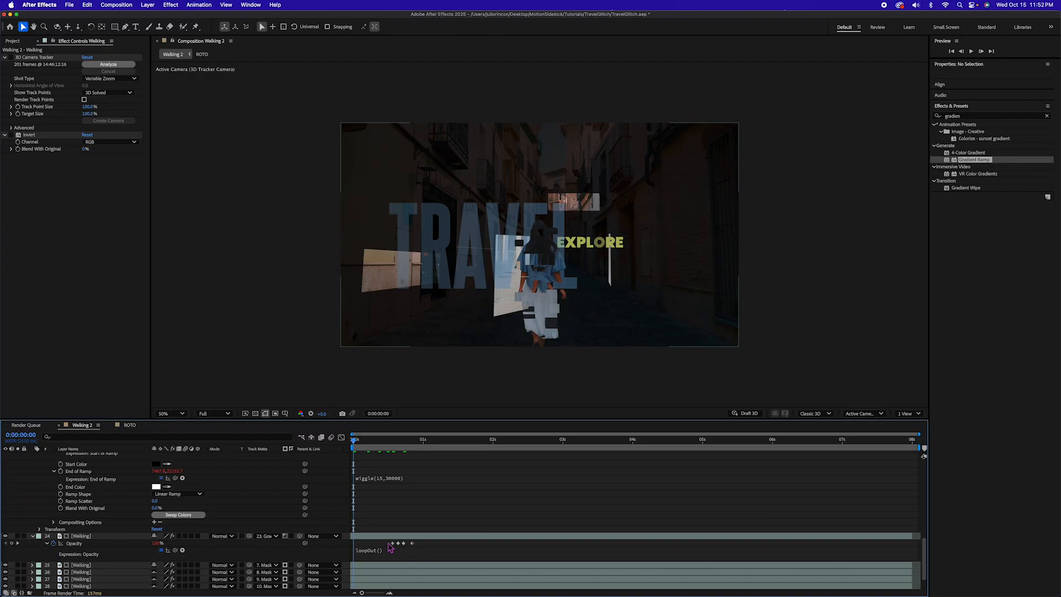
mouse_move(353, 443)
left_mouse_down()
mouse_move(415, 449)
mouse_move(354, 453)
left_mouse_up()
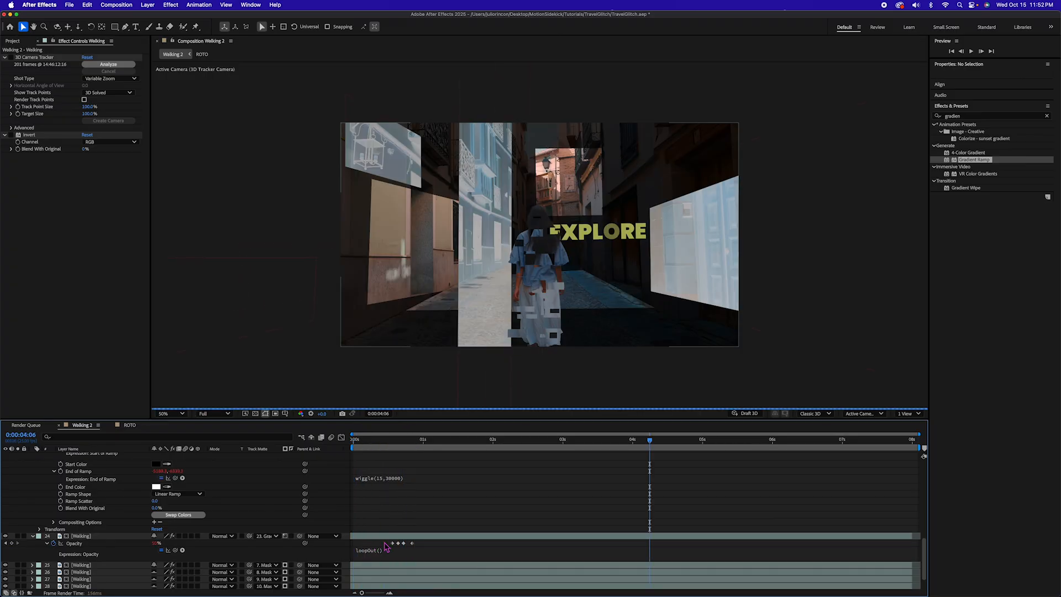
Copy the Walking layer's four Opacity keyframes and paste them at 0:00:01:07 and again at about 0:00:01:15.
left_click_drag(387, 541, 426, 550)
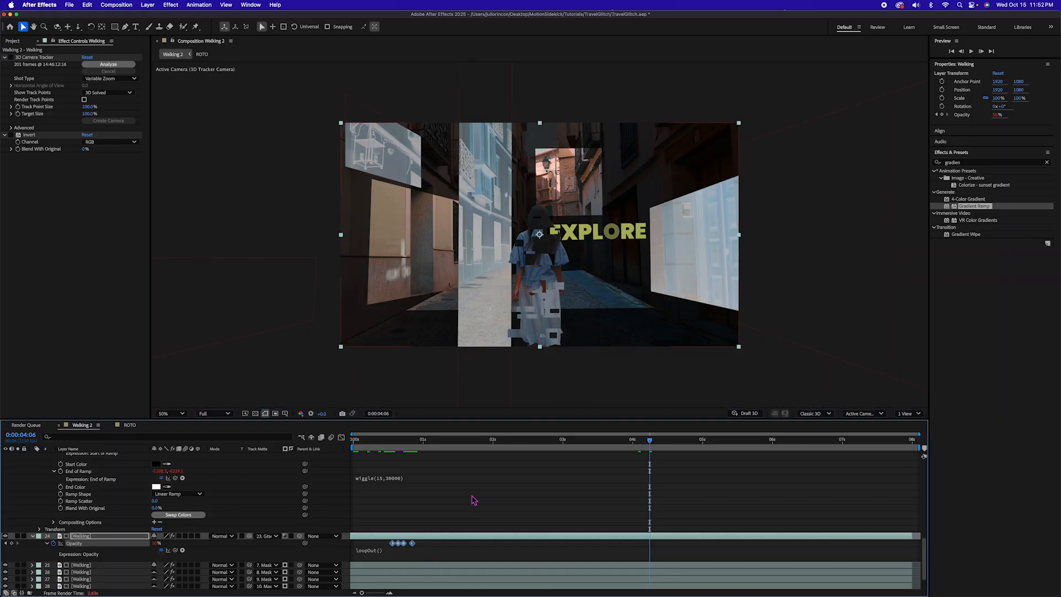
left_click(443, 449)
key("ctrl+v")
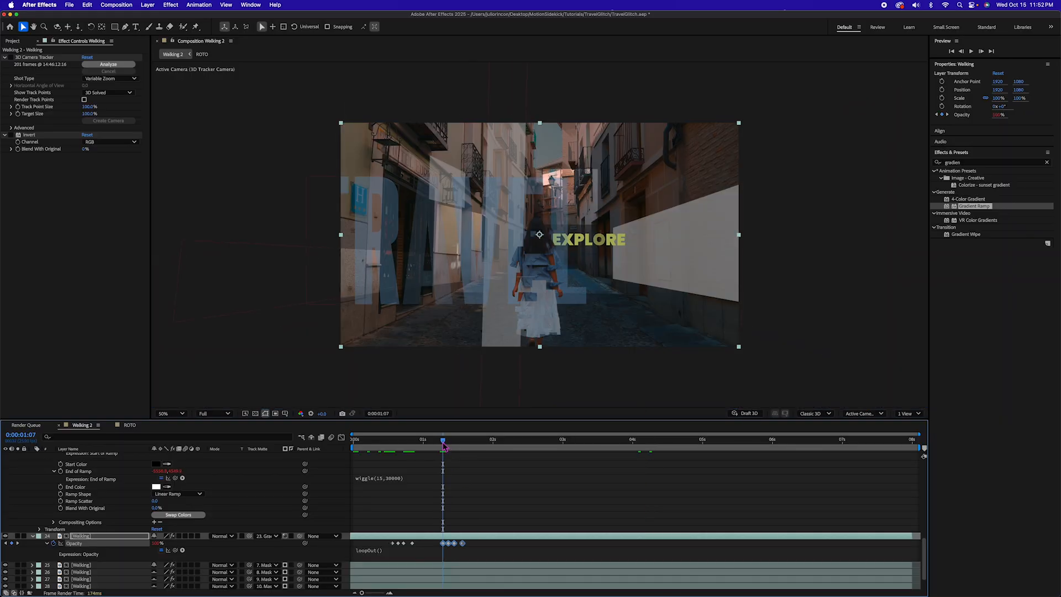
left_click(464, 447)
key("ctrl+v")
Trim the gradient-matted Walking layer's end at 0:00:02:05 and preview the composition.
left_click(508, 446)
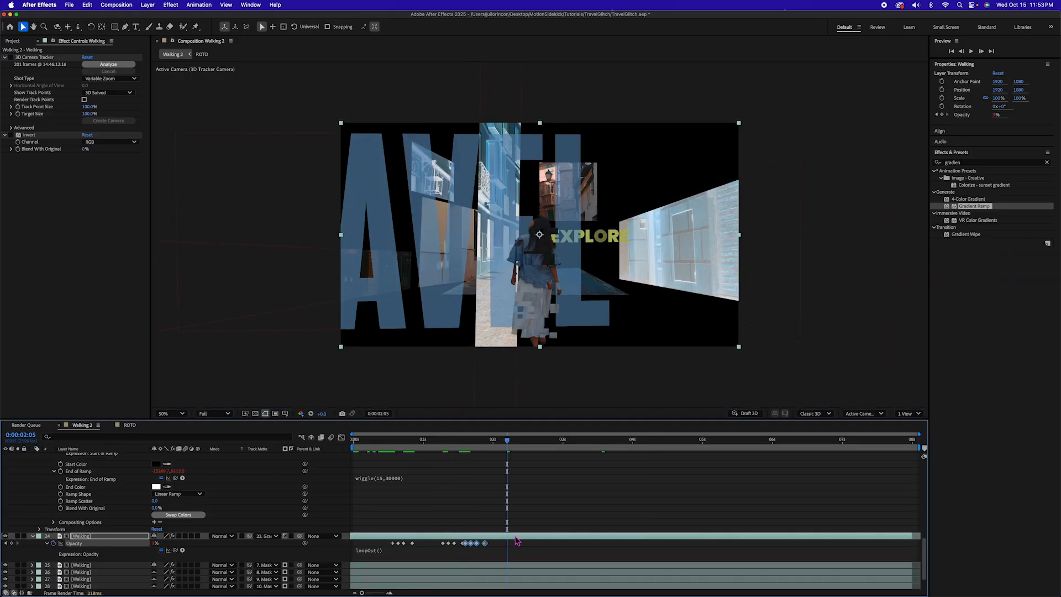
key("alt+bracketright")
left_click(532, 446)
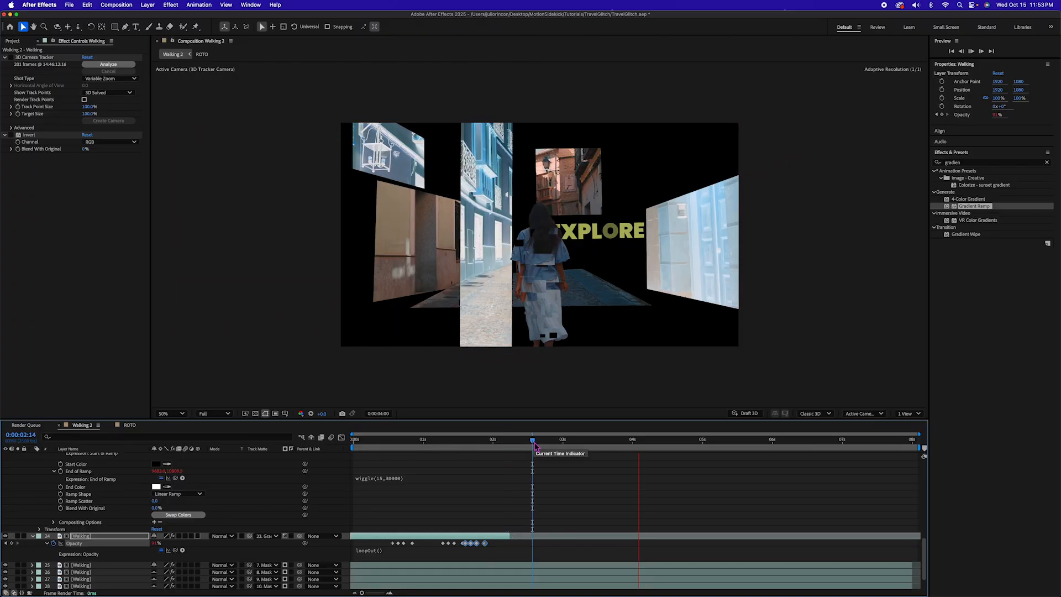
key("space")
key("space")
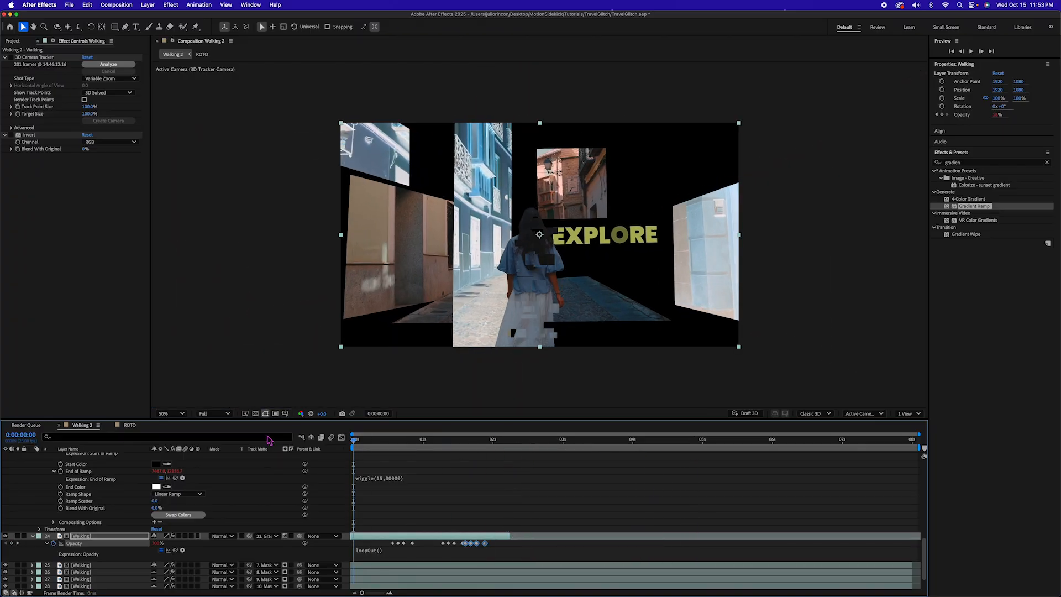
Add Ocean.mp4 to the composition directly above the gradient-matted Walking layer, starting at about 0:00:03:12.
left_click(12, 42)
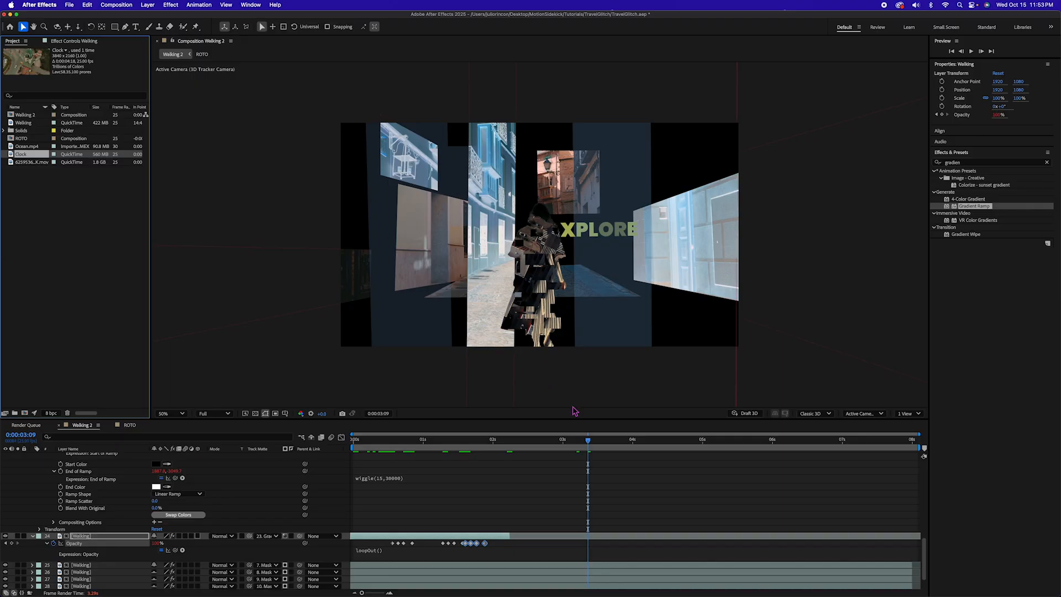
key("space")
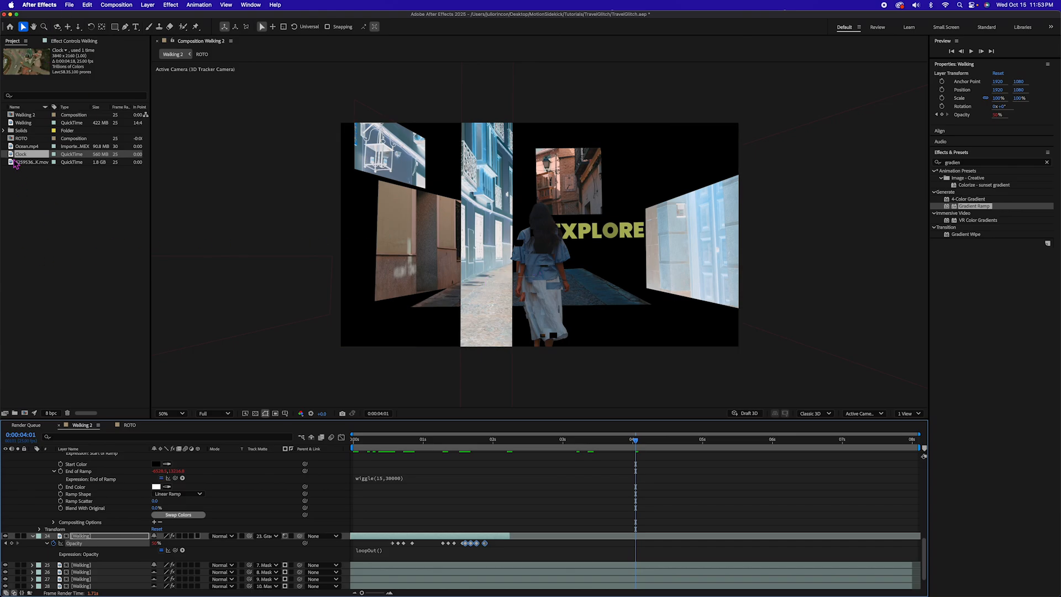
left_click_drag(17, 147, 70, 546)
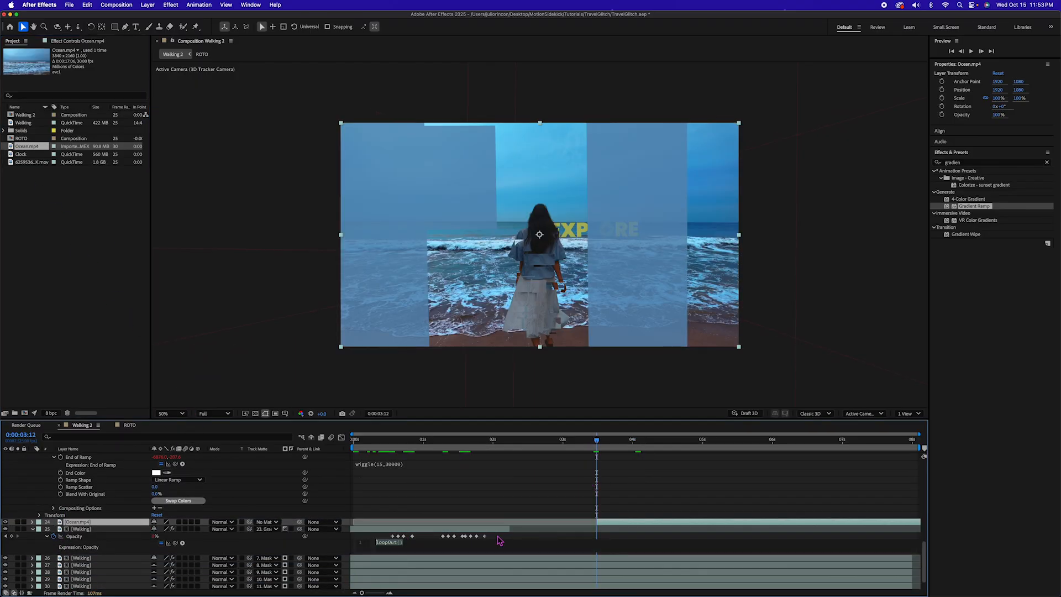
Paste the Walking layer's Opacity keyframes onto Ocean.mp4 and keyframe its Opacity at 0% on 0:00:06:05 and 100% near 0:00:06:12.
left_click_drag(497, 534, 386, 540)
left_click(612, 522)
key("ctrl+v")
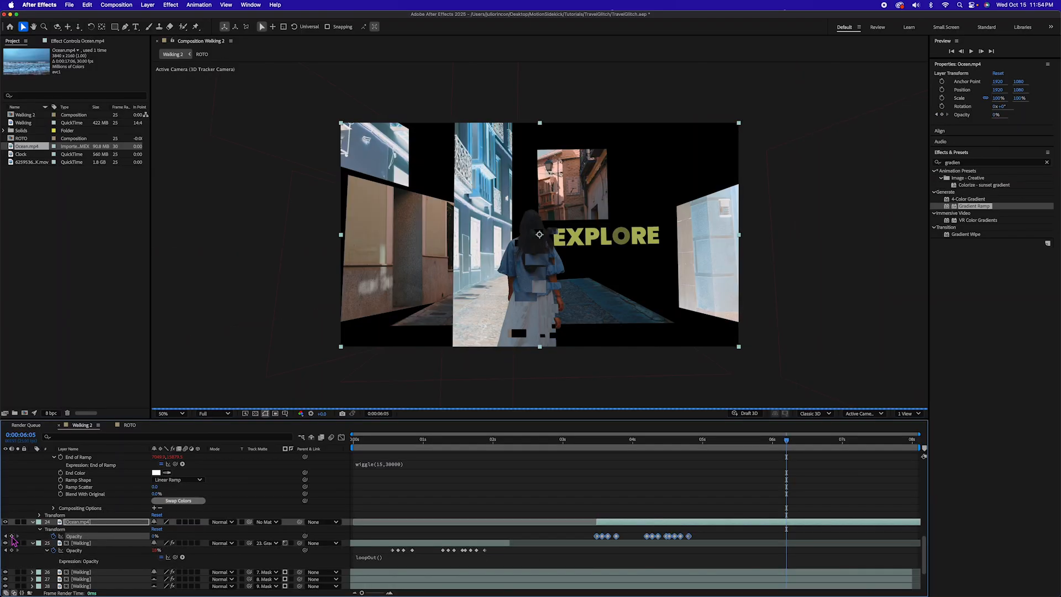
left_click_drag(789, 446, 806, 445)
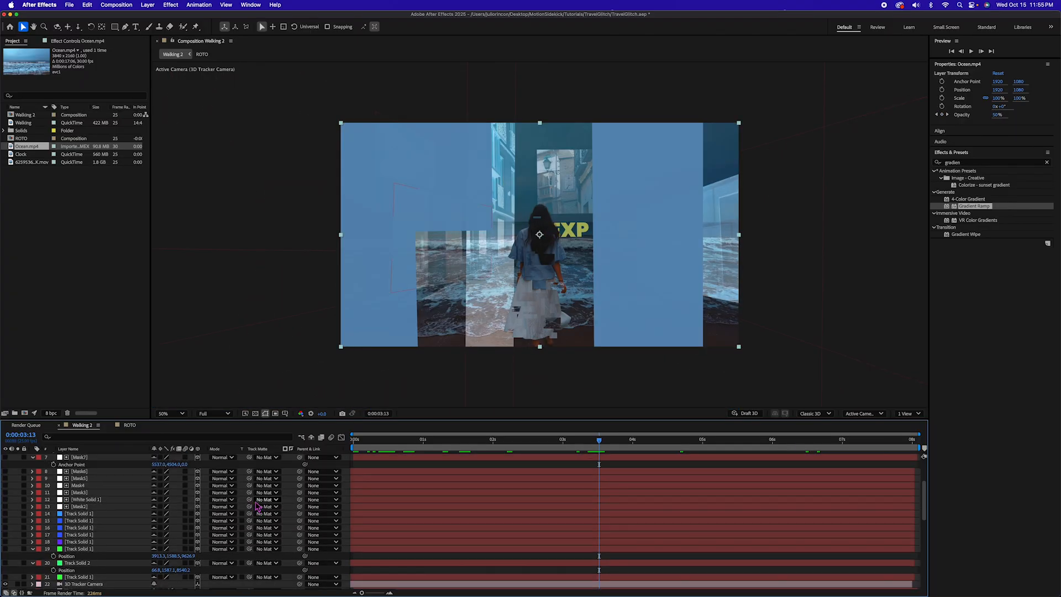
Identify the blue Track Solid 1 on the far building above the woman's head, hide it again and copy its Position.
scroll(207, 508, "down", 4)
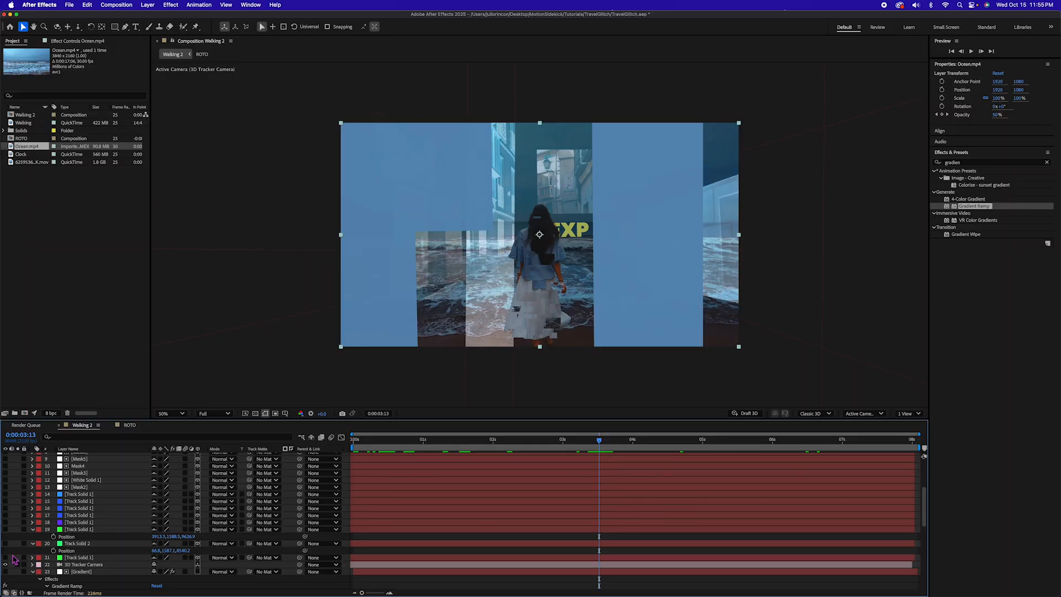
left_click(83, 495)
left_click(72, 509)
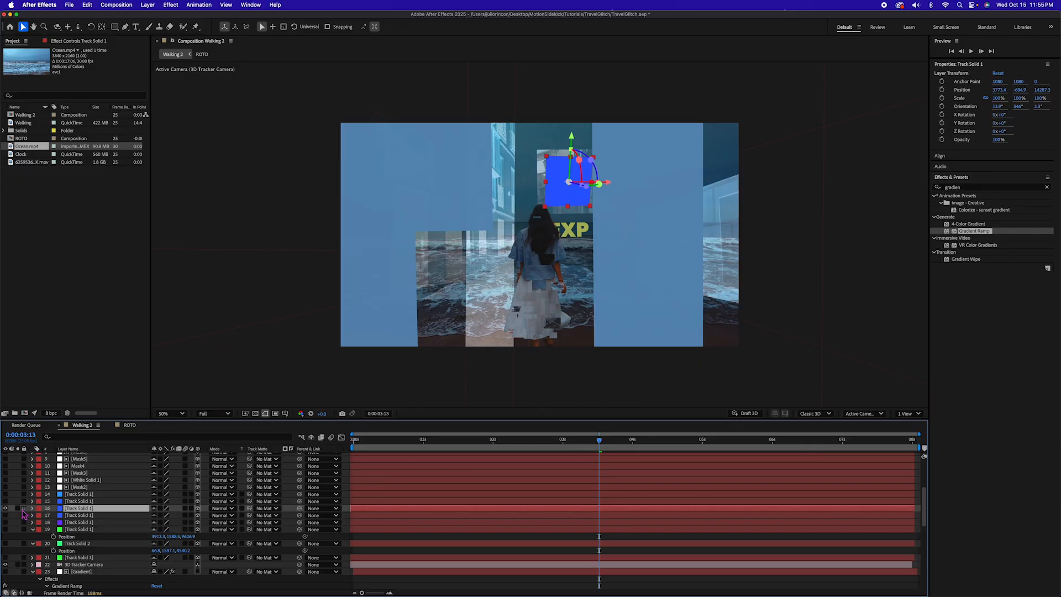
left_click(5, 508)
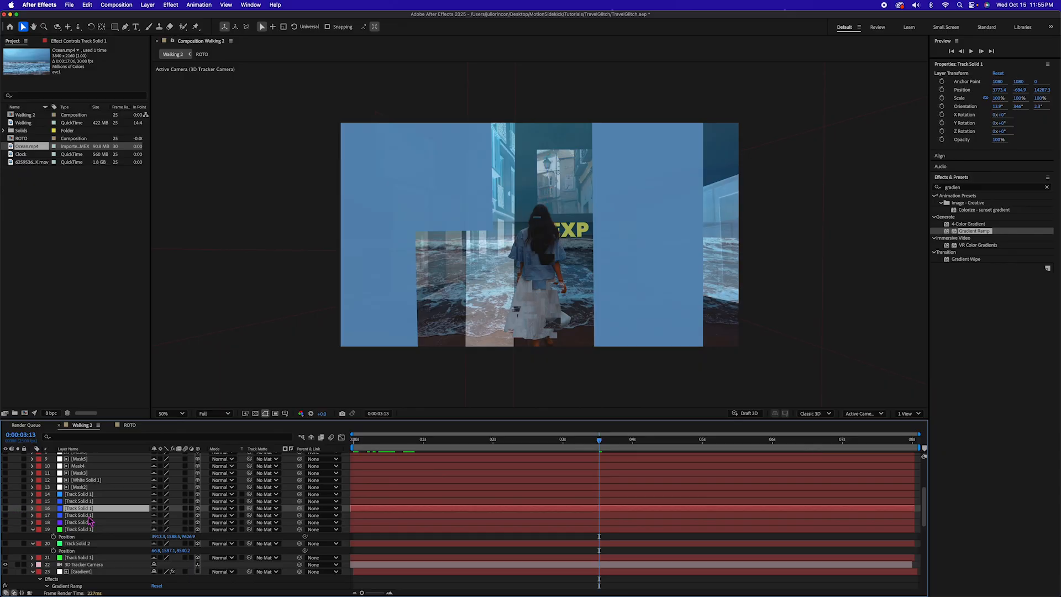
key("p")
left_click(66, 516)
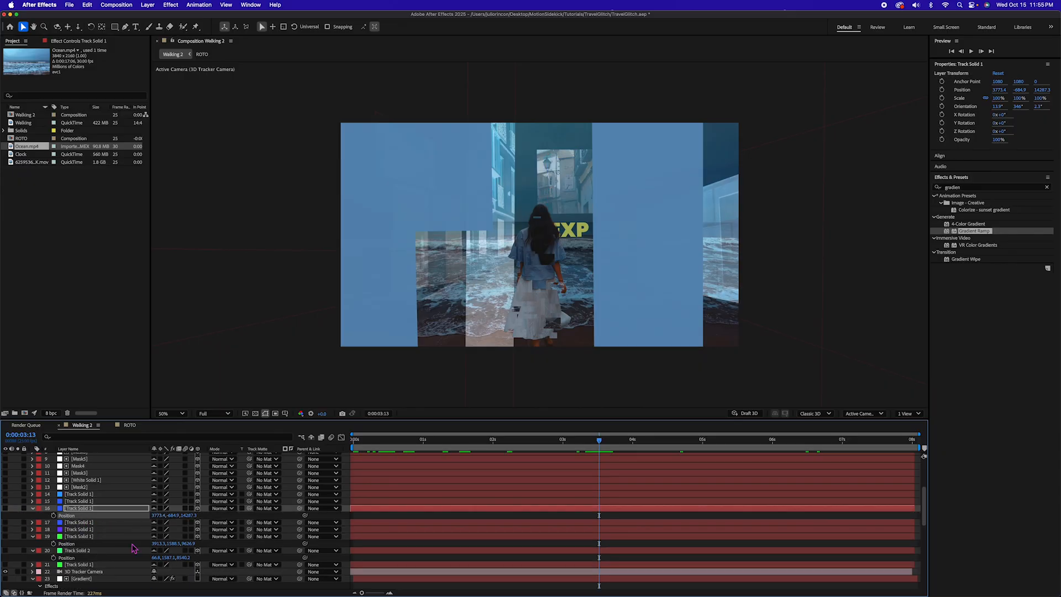
Make Ocean.mp4 a 3D layer and paste the track solid's Position onto it.
scroll(109, 552, "down", 8)
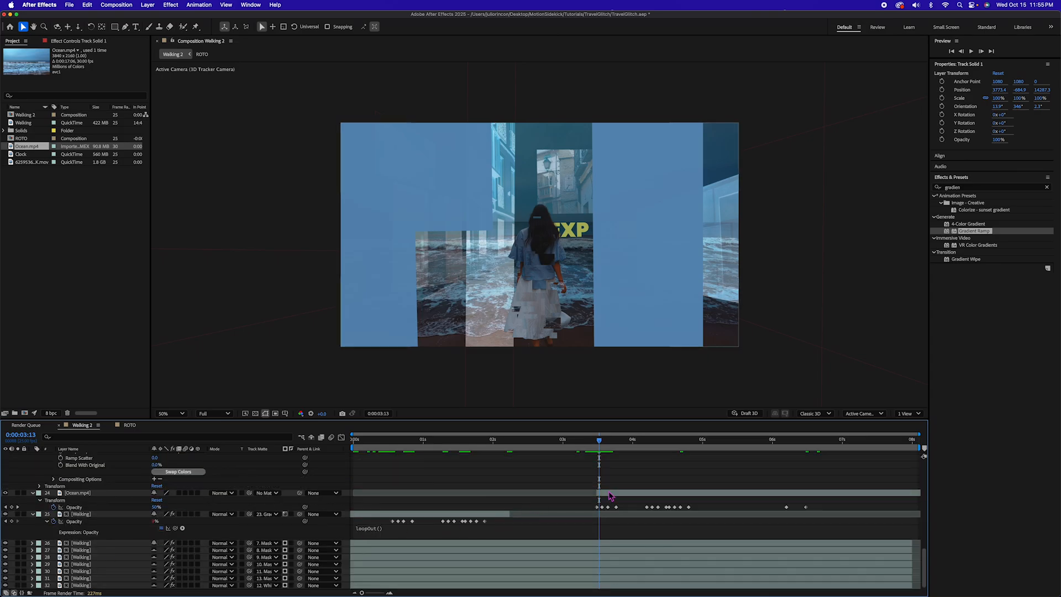
left_click(199, 501)
left_click(198, 501)
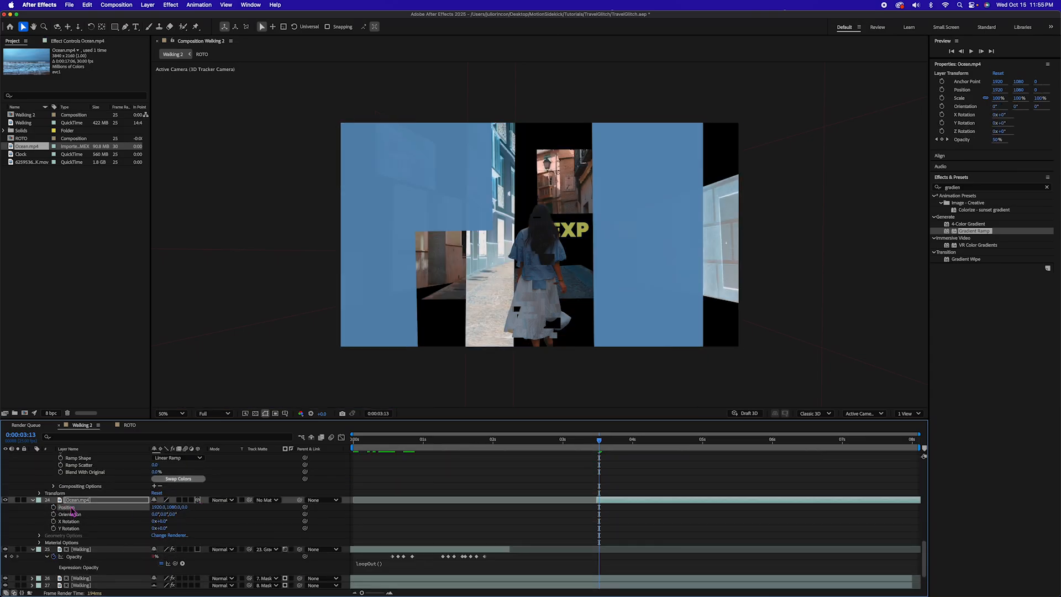
key("super+v")
left_click(233, 533)
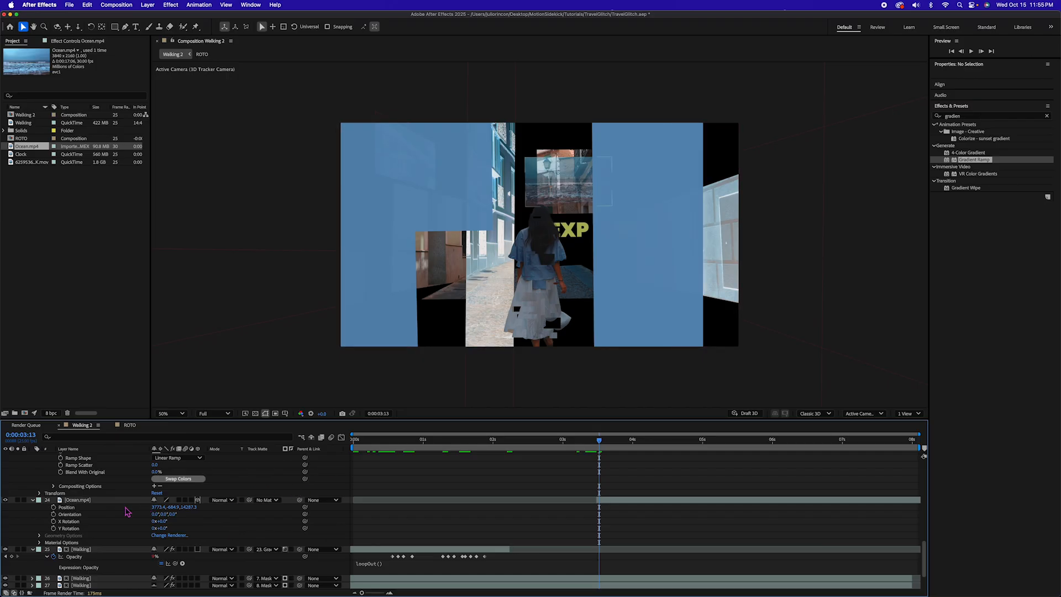
Scale the Ocean.mp4 layer up to about 699% so it fills the frame.
key("s")
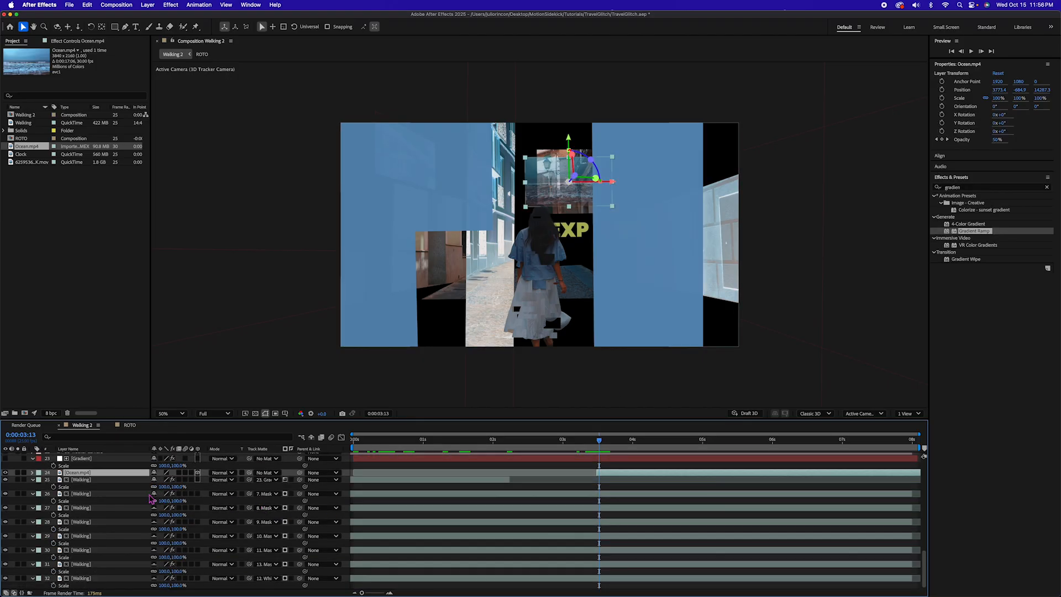
key("s")
left_click_drag(171, 480, 418, 489)
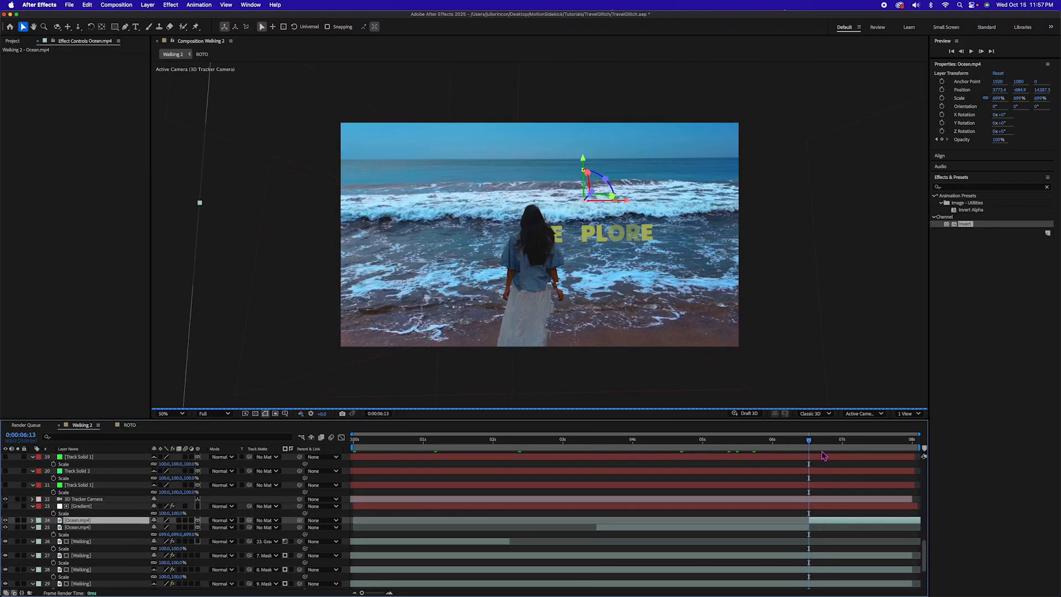
Split the Ocean.mp4 layer at about 0:00:06:16, at 0:00:06:21 and at 0:00:06:24.
left_click(818, 441)
key("super+shift+d")
left_click(833, 442)
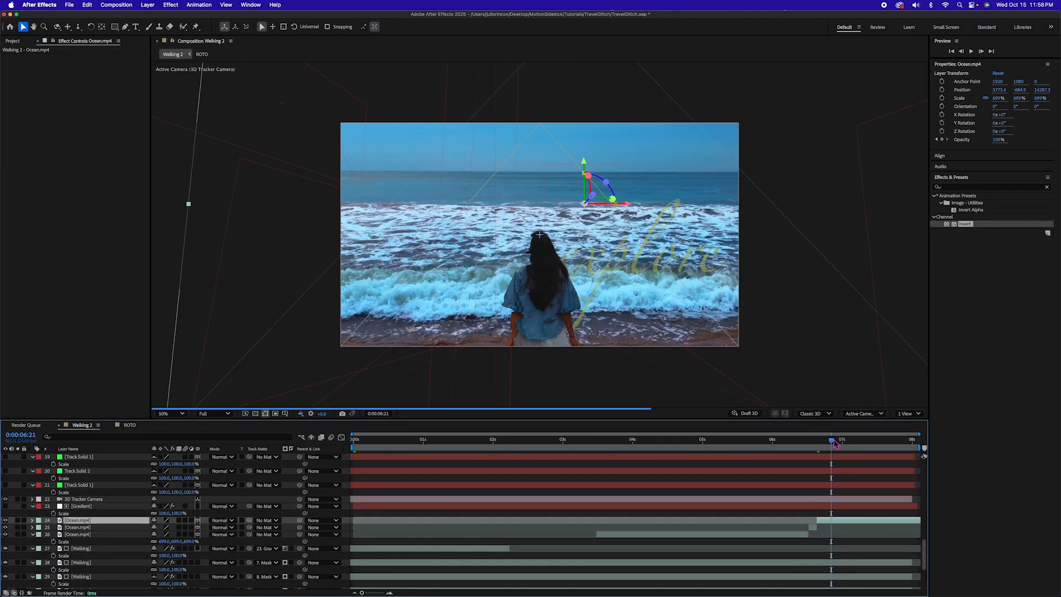
key("super+shift+d")
left_click(840, 441)
key("super+shift+d")
Apply the Invert effect to the short Ocean.mp4 segment starting at 0:00:06:13 and check the result.
left_click(837, 528)
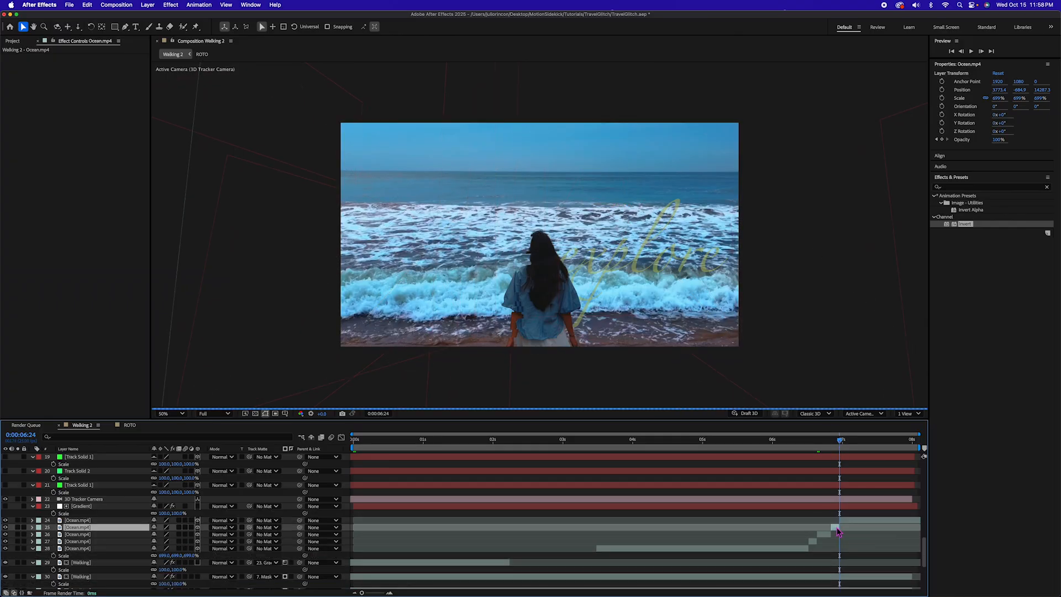
left_click_drag(965, 224, 812, 541)
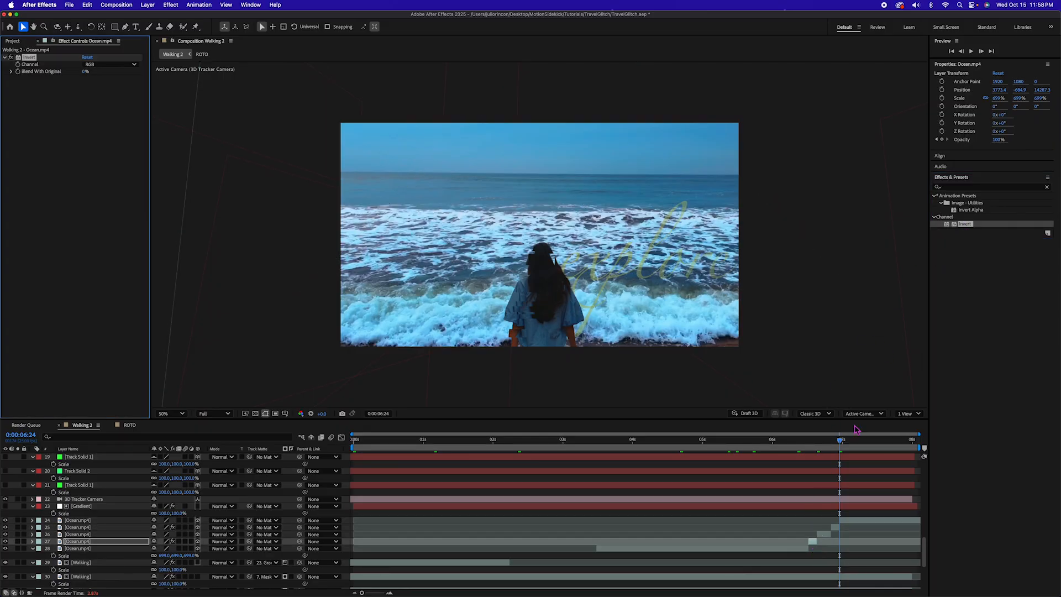
left_click(799, 442)
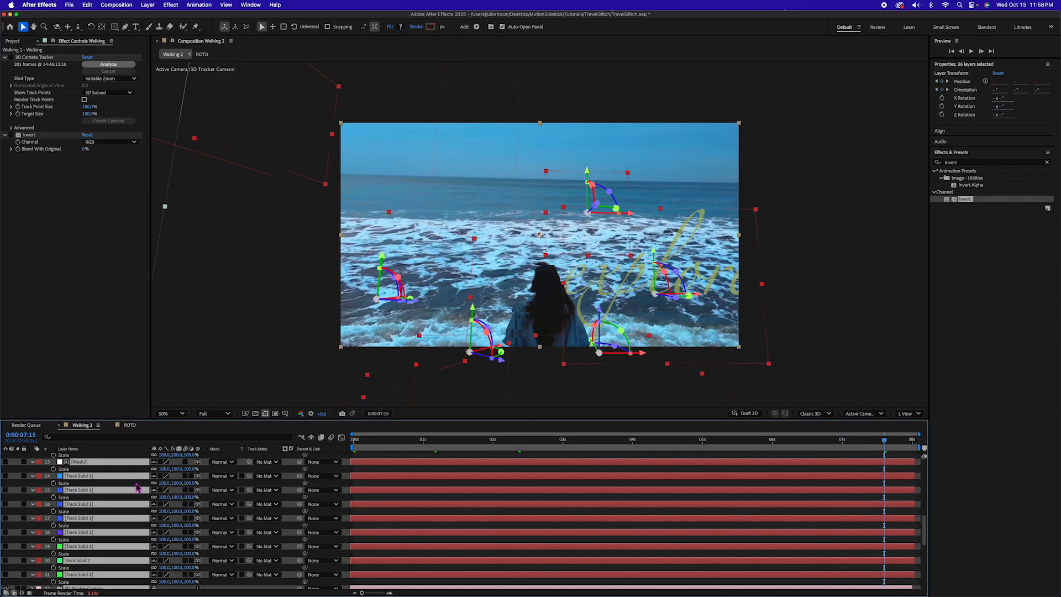
Pre-compose all layers of the composition as Scene, moving all attributes into the new composition.
key("super+a")
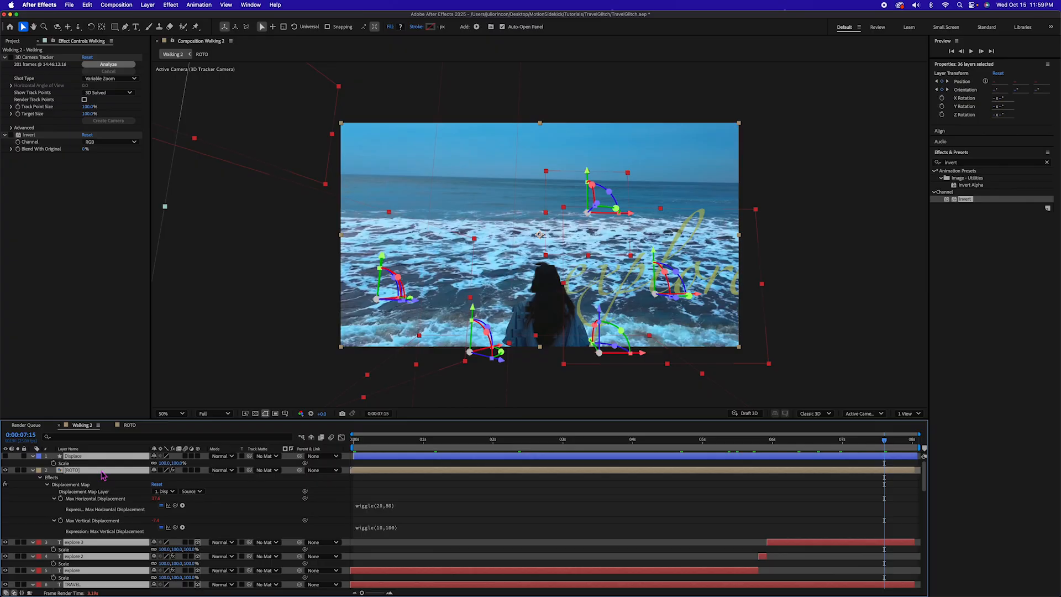
key("super+shift+c")
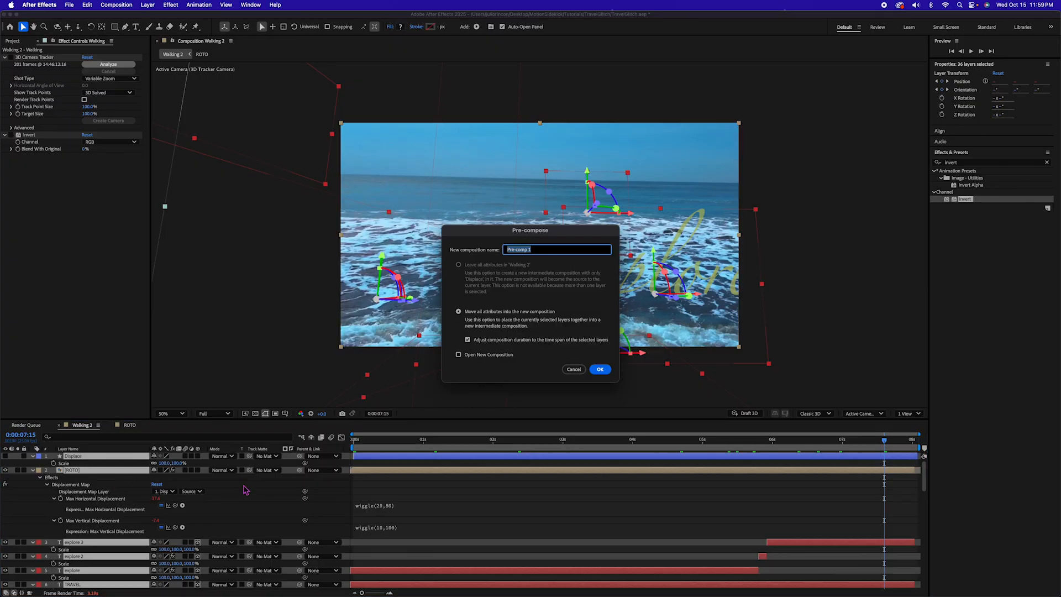
type("Scene")
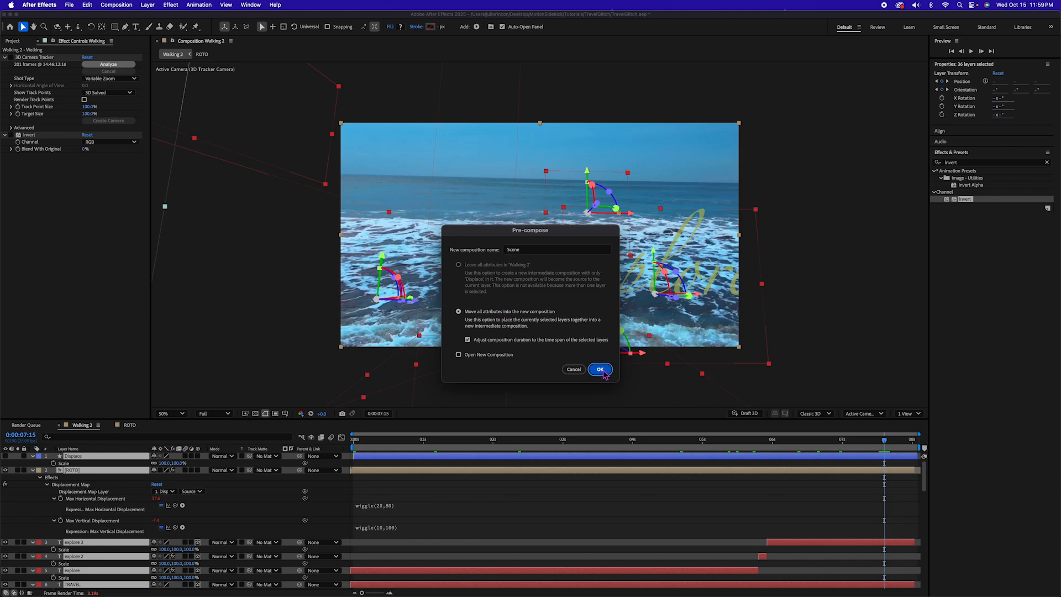
left_click(601, 369)
Split the Scene layer into thirteen irregular segments, with cuts from 0:00:00:12 through about 0:00:07:04.
left_click(387, 440)
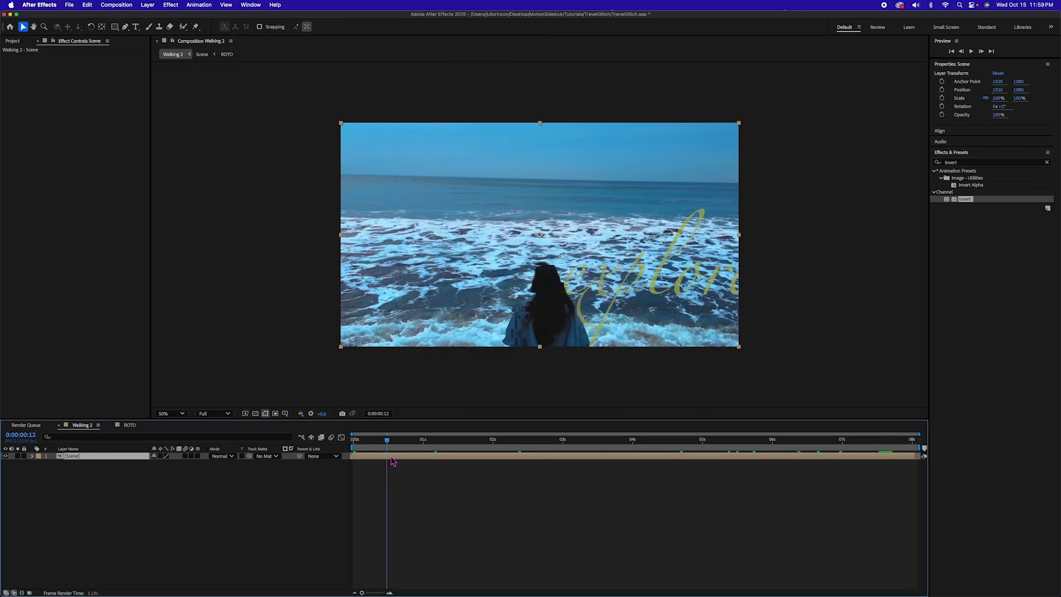
key("super+d")
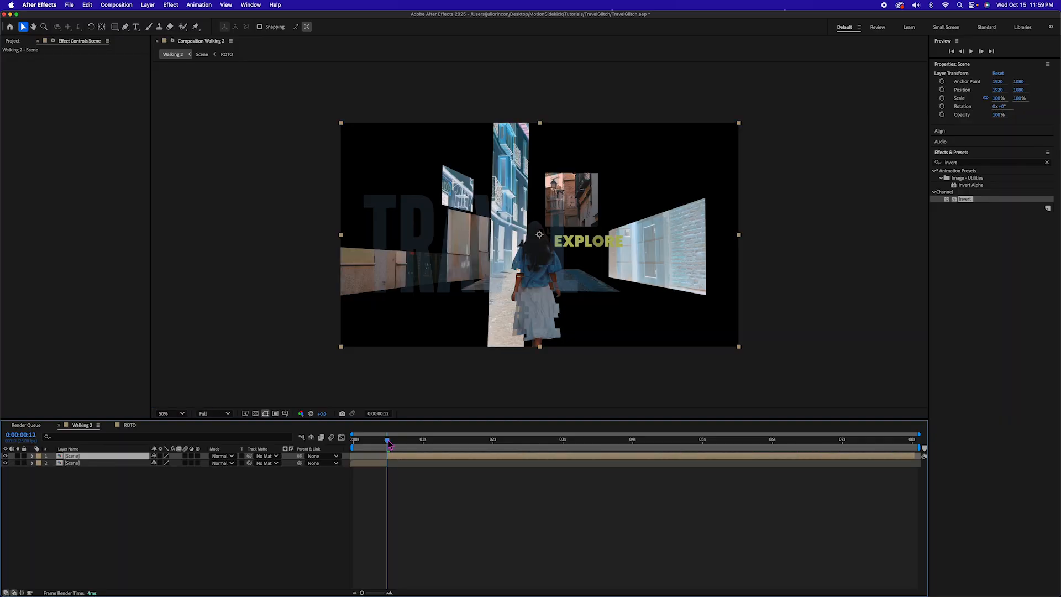
left_click_drag(388, 441, 616, 446)
key("super+shift+d")
key("super+shift+d")
key("super+shift+d")
key("super+shift+d")
left_click(728, 445)
key("super+shift+d")
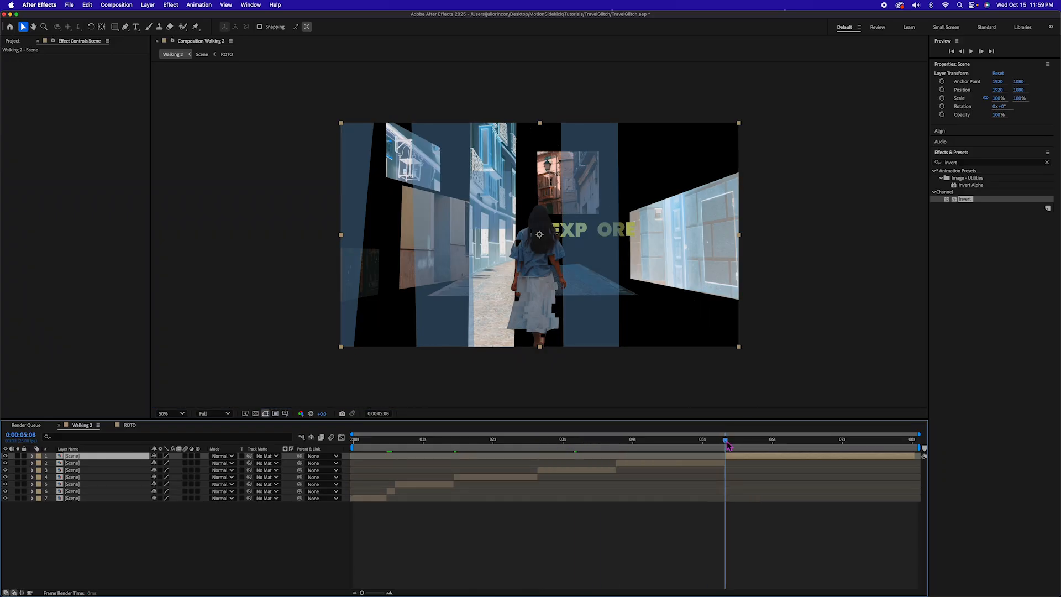
key("super+shift+d")
left_click_drag(727, 446, 742, 444)
key("super+shift+d")
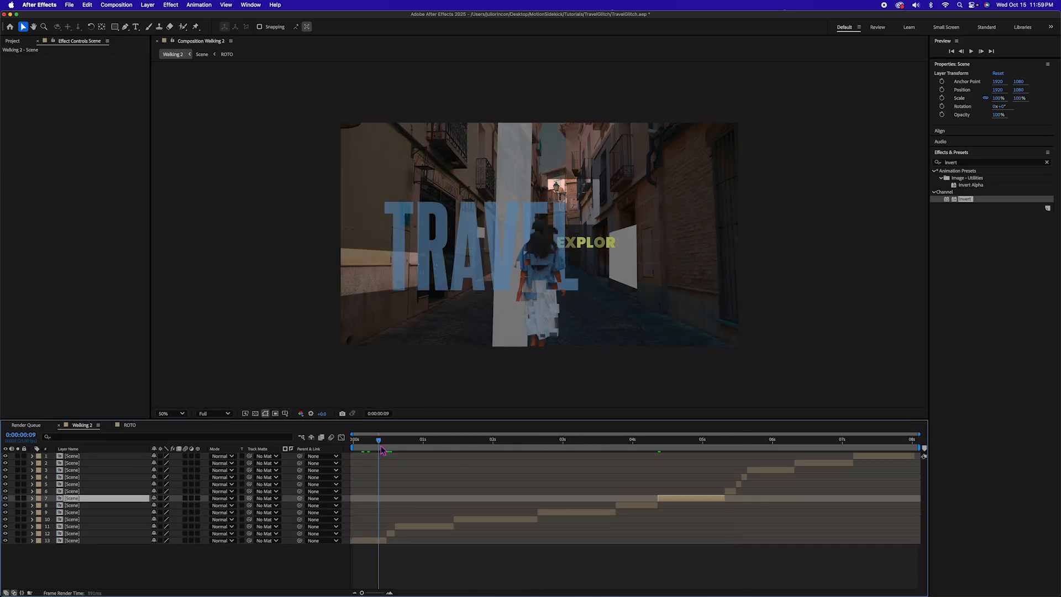
Time-reverse the short Scene segment at about 0:00:00:13 and open Time Stretch for the following segment, keeping the stretch factor at 100.
right_click(396, 536)
mouse_move(409, 387)
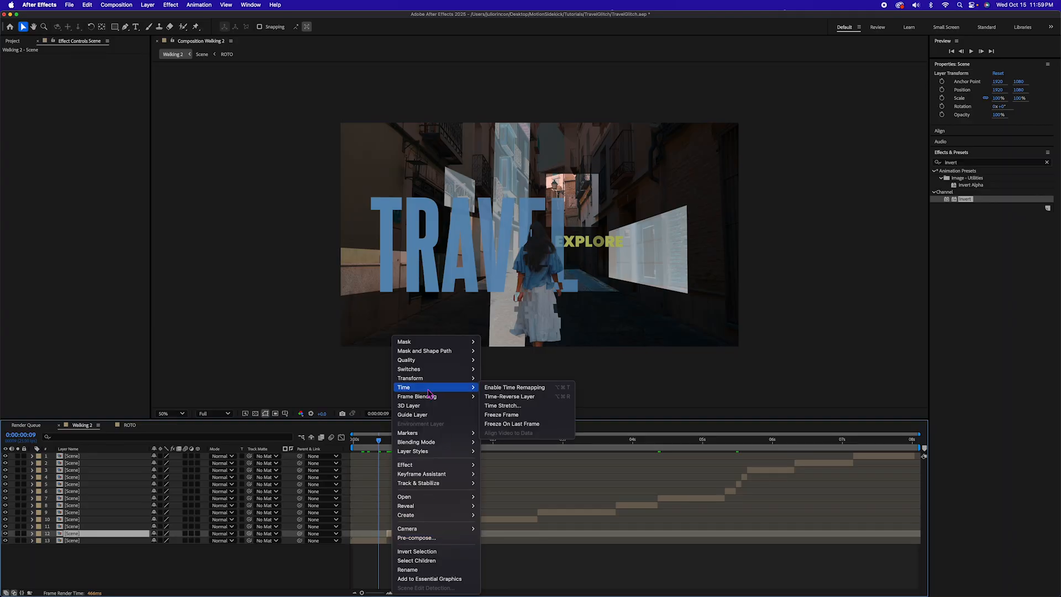
left_click(512, 397)
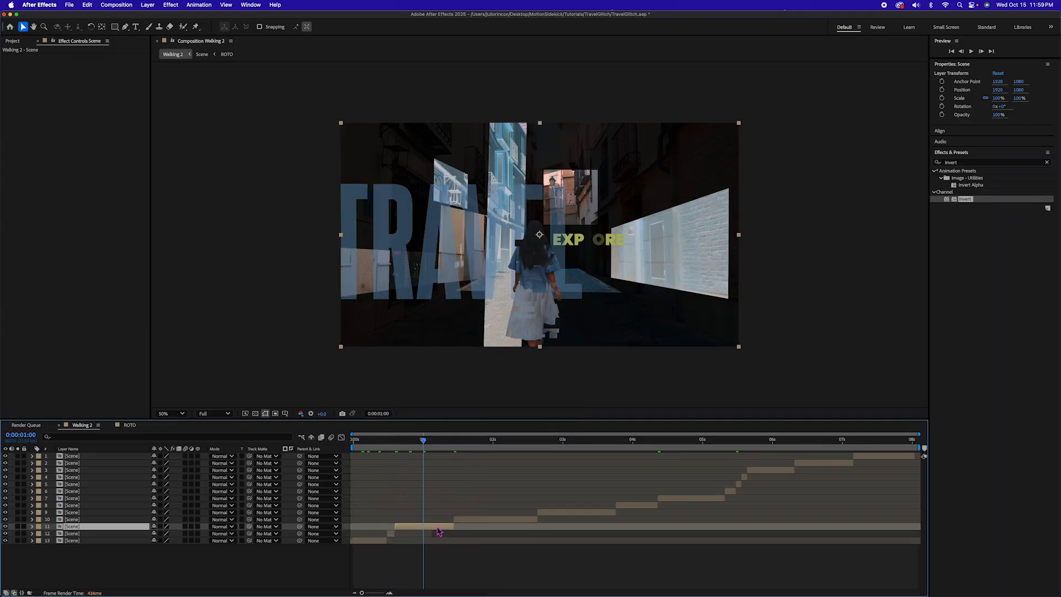
right_click(438, 532)
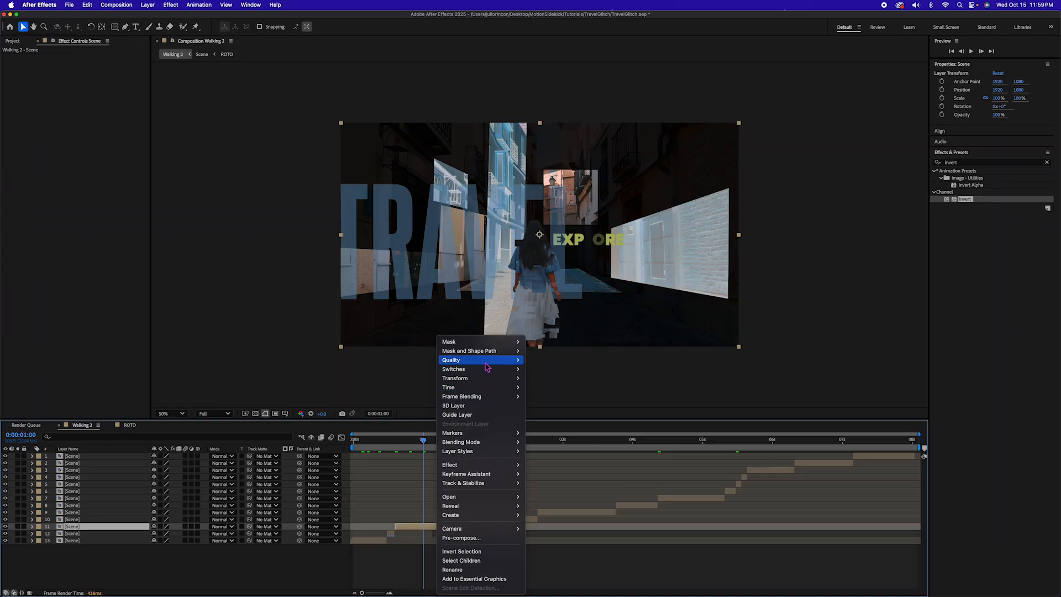
mouse_move(486, 387)
left_click(548, 406)
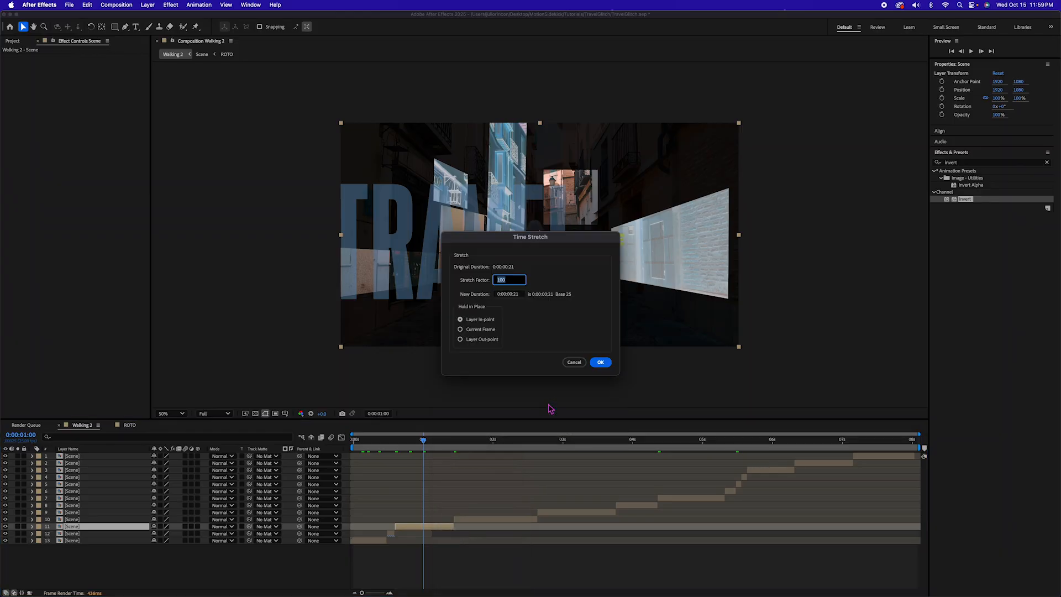
key("Return")
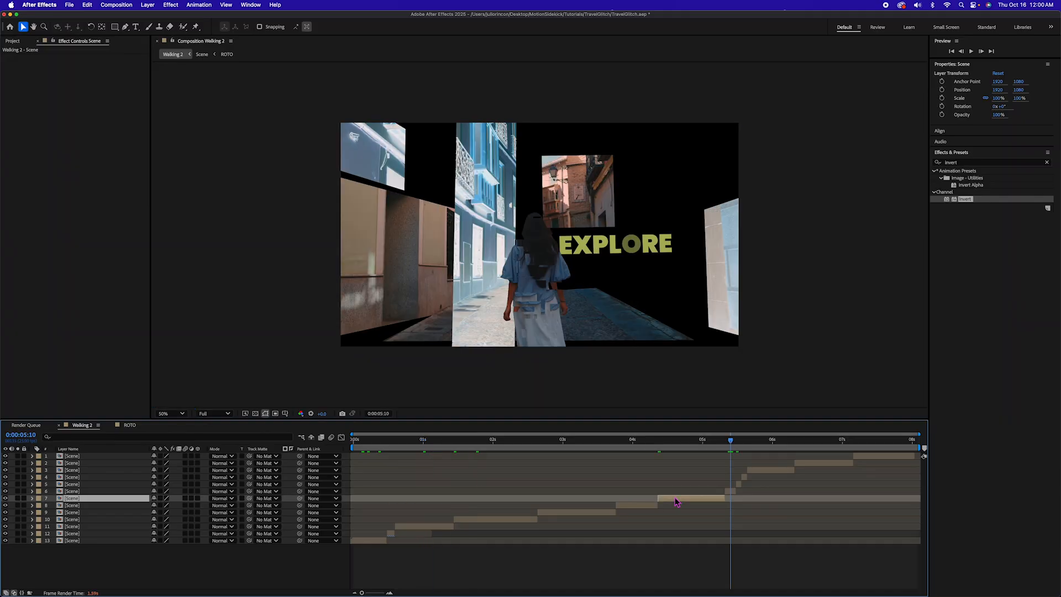
Duplicate the Scene segment starting at 0:00:04:09 and trim the copies into very short, staggered clips above it.
key("super+d")
key("super+d")
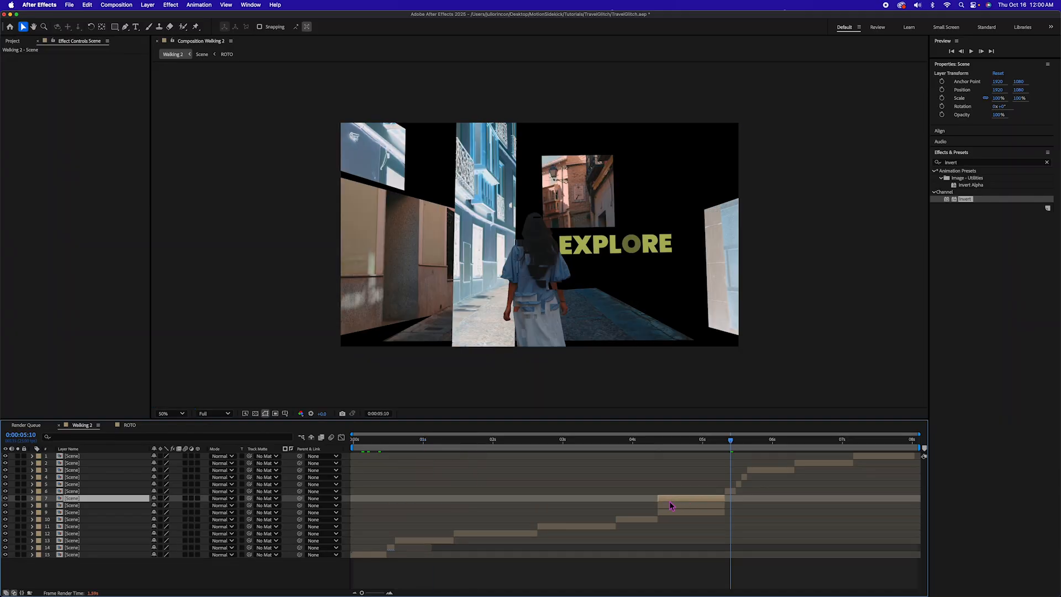
left_click_drag(725, 499, 686, 506)
left_click(684, 506)
left_click_drag(725, 505, 691, 506)
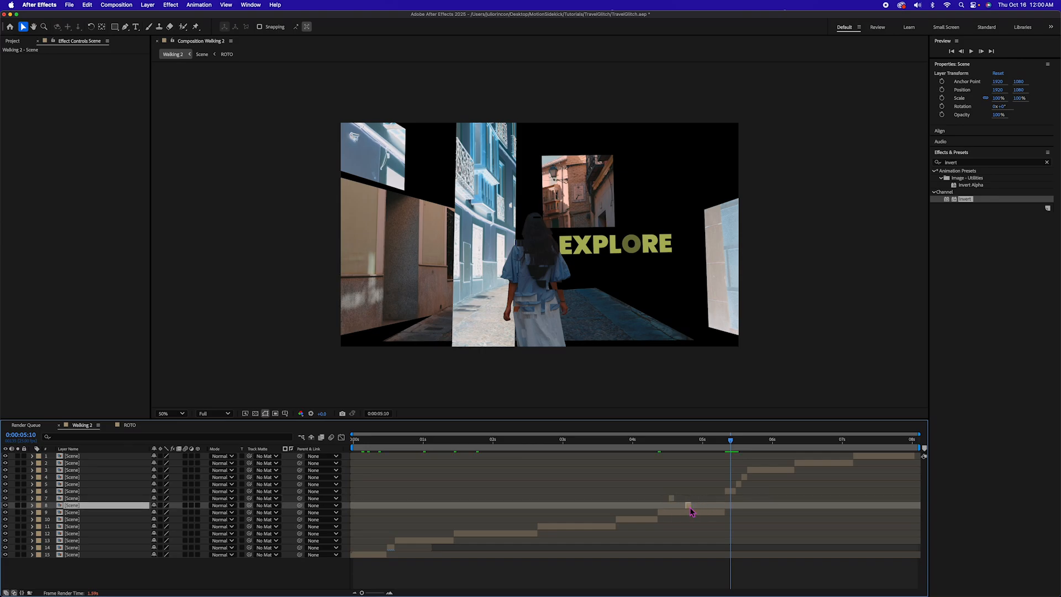
Apply Freeze Frame to the three short Scene clips, holding them at 0:00:04:14, 0:00:04:17 and 0:00:04:20.
right_click(675, 498)
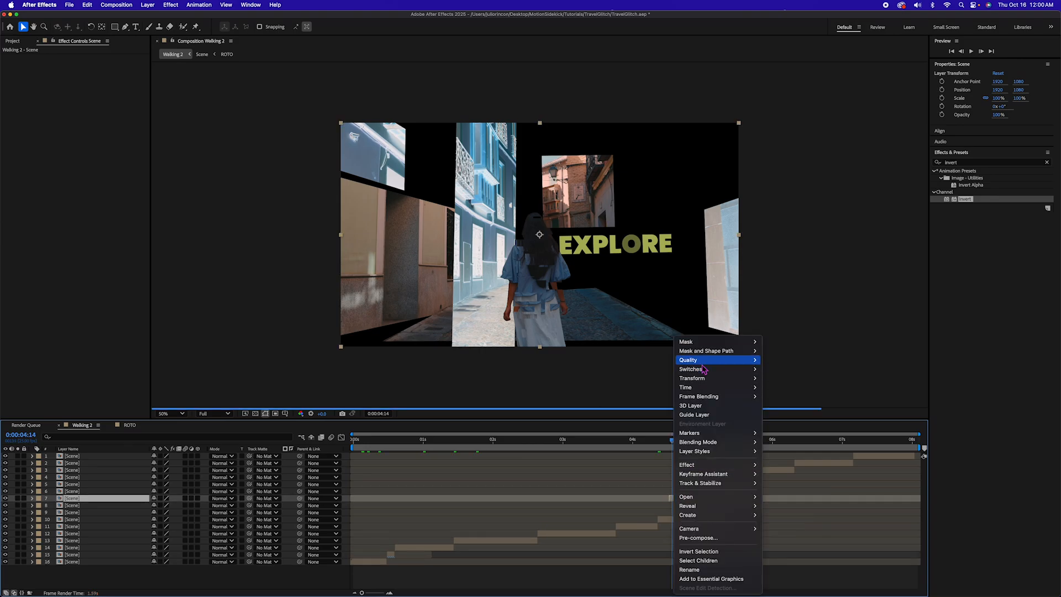
mouse_move(707, 381)
left_click(796, 387)
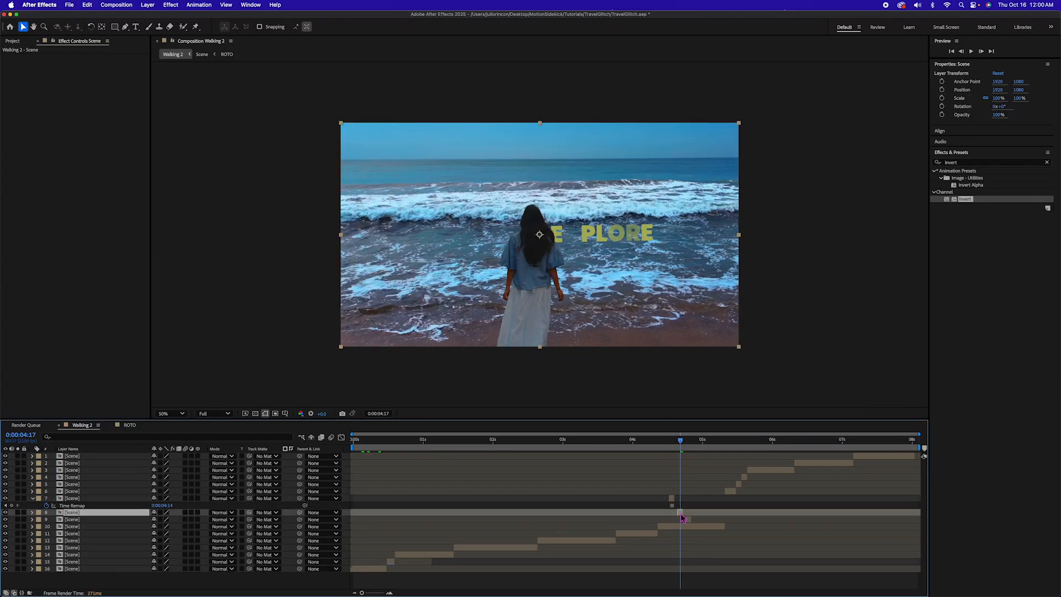
right_click(680, 513)
mouse_move(708, 387)
left_click(796, 416)
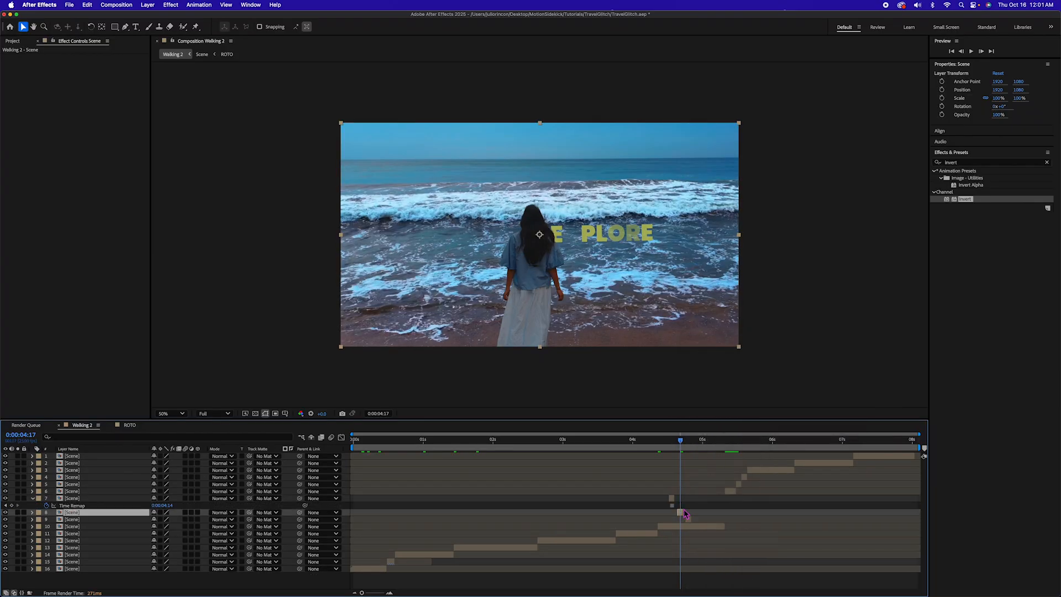
left_click(688, 442)
right_click(686, 526)
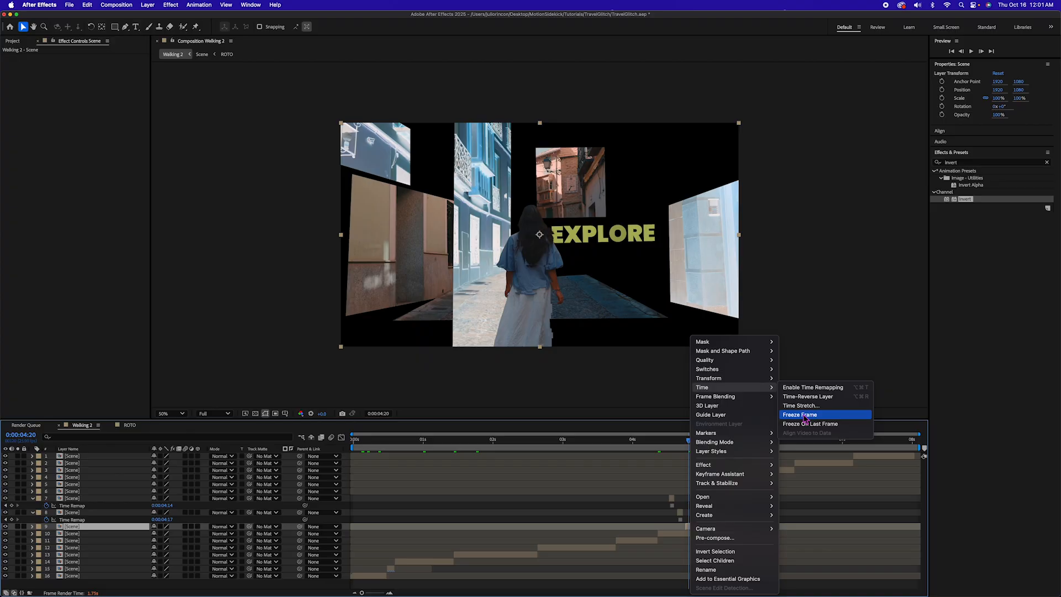
left_click(863, 415)
Enable time remapping on the segment starting at 0:00:04:09, keyframe its start, 0:00:04:12 and its end, and move the middle keyframe to about 0:00:05:01.
left_click(673, 540)
right_click(674, 541)
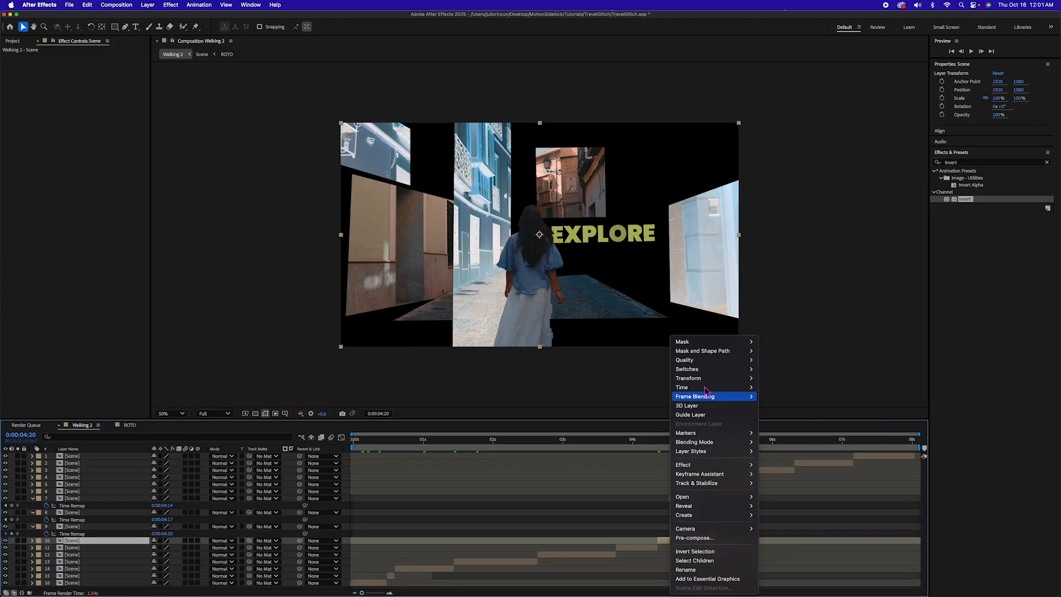
mouse_move(730, 392)
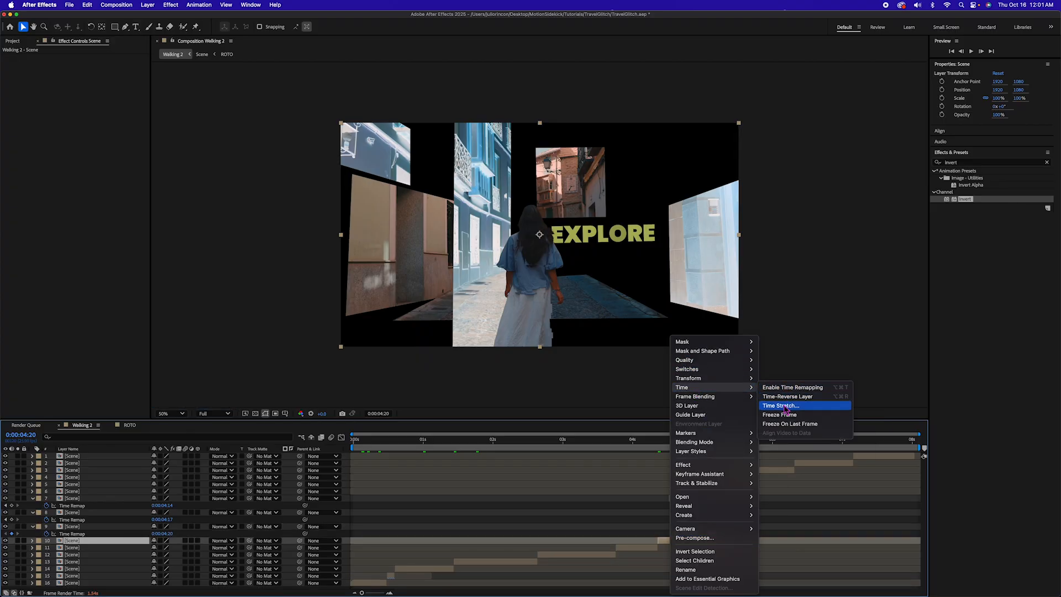
left_click(806, 395)
left_click(659, 442)
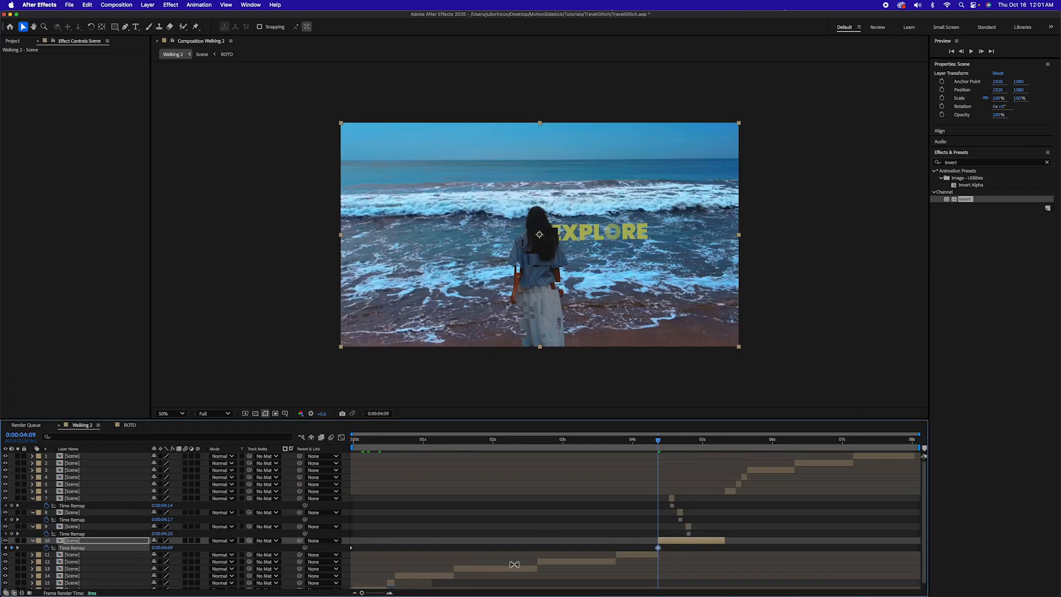
left_click_drag(659, 443, 725, 442)
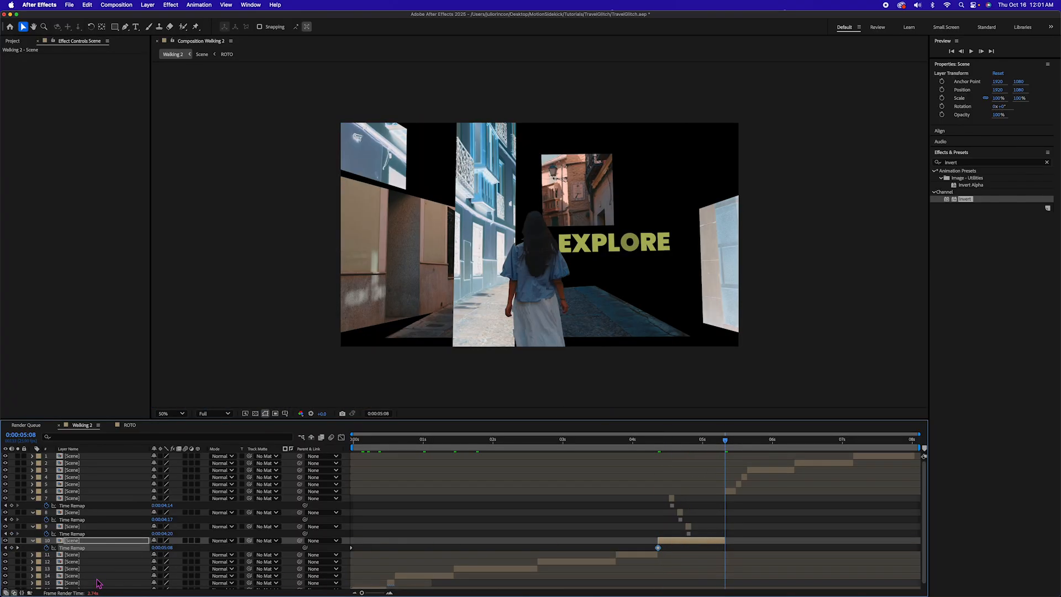
left_click(11, 548)
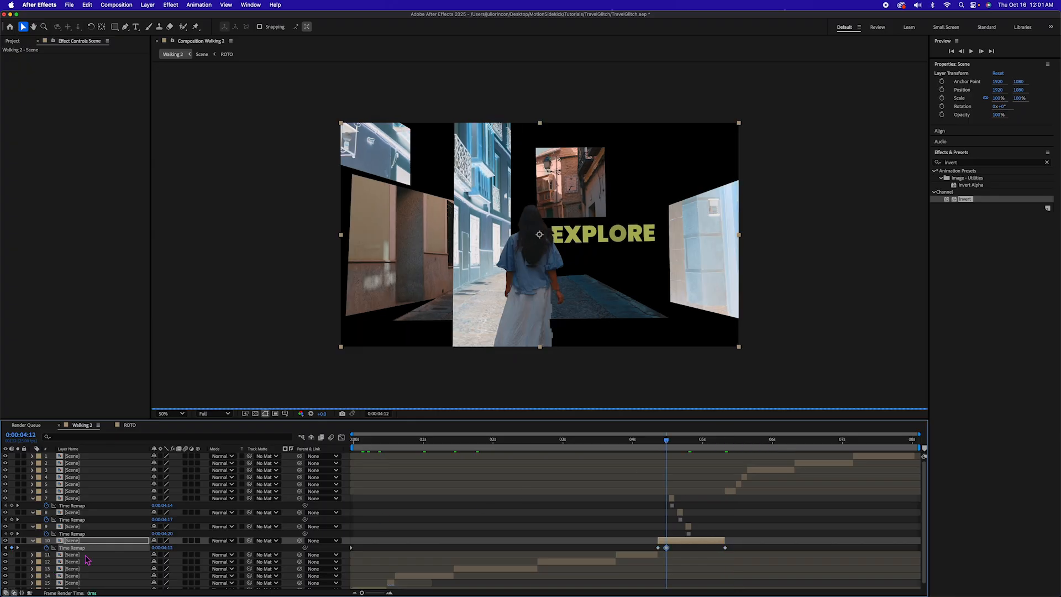
left_click_drag(667, 549, 708, 551)
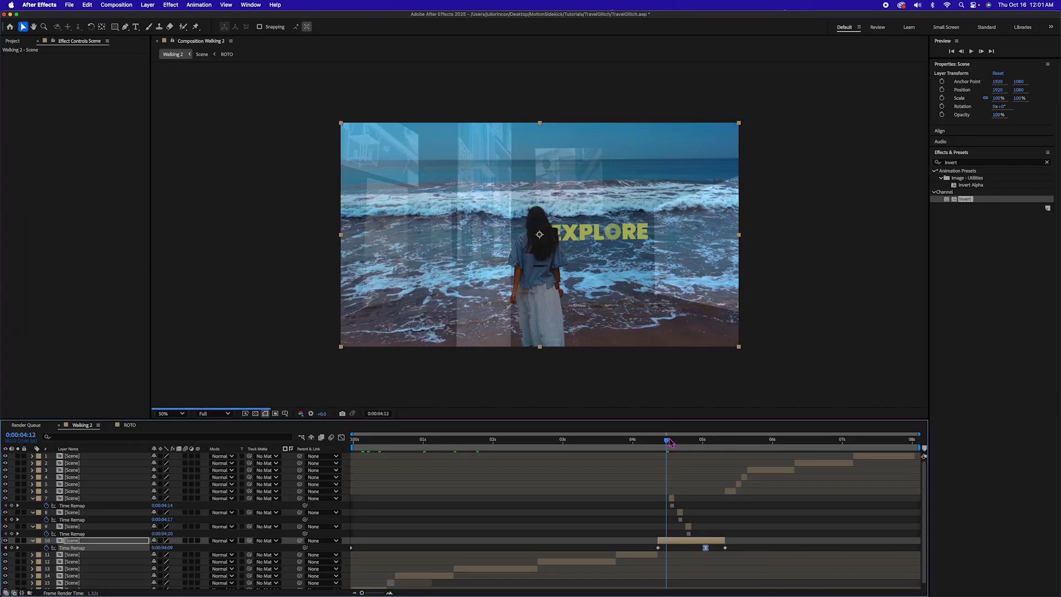
Duplicate the Scene segment ending at 0:00:04:09, unlink the copy's scale and set its vertical scale to -100%.
left_click_drag(667, 442, 641, 441)
left_click(633, 556)
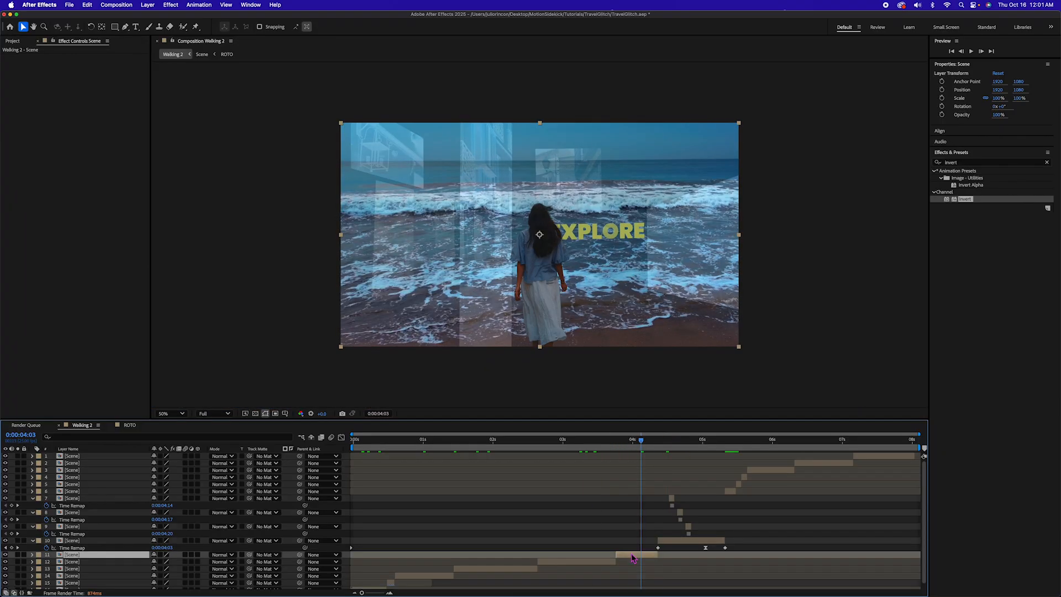
key("super+d")
key("s")
left_click(155, 562)
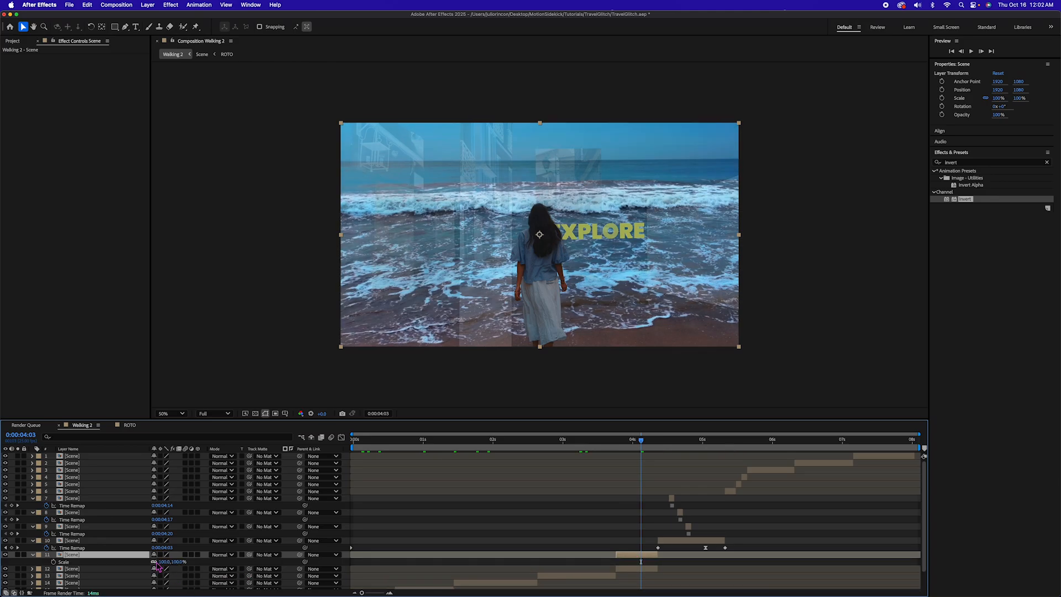
left_click(181, 562)
type("-100")
key("Return")
Move the flipped copy directly above the frame, shift it and the original down about half a frame, and preview the composition.
left_click_drag(591, 306, 578, 83)
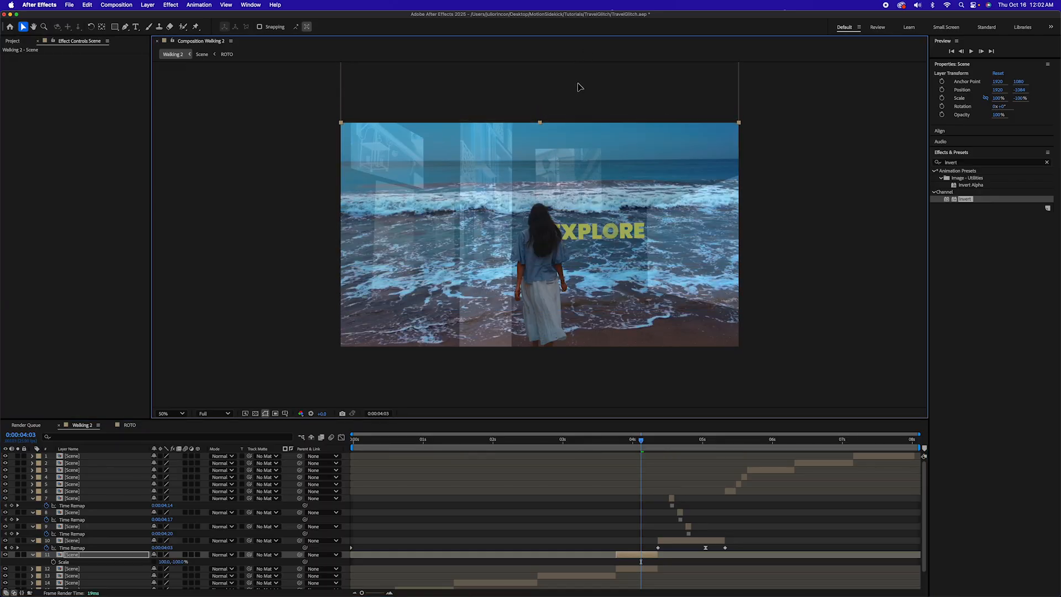
left_click(636, 570, "shift")
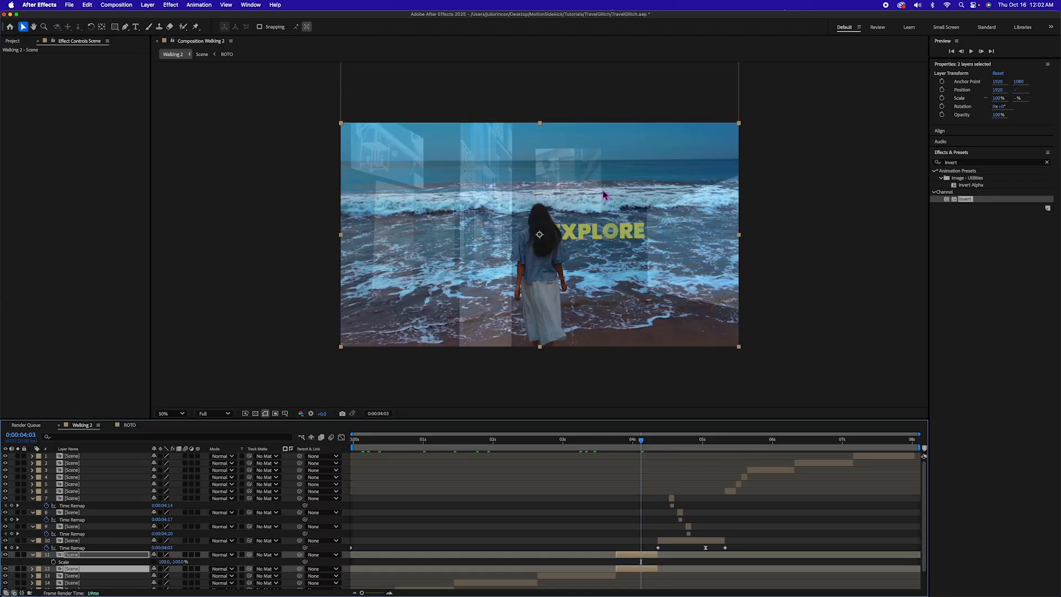
left_click_drag(605, 195, 598, 306)
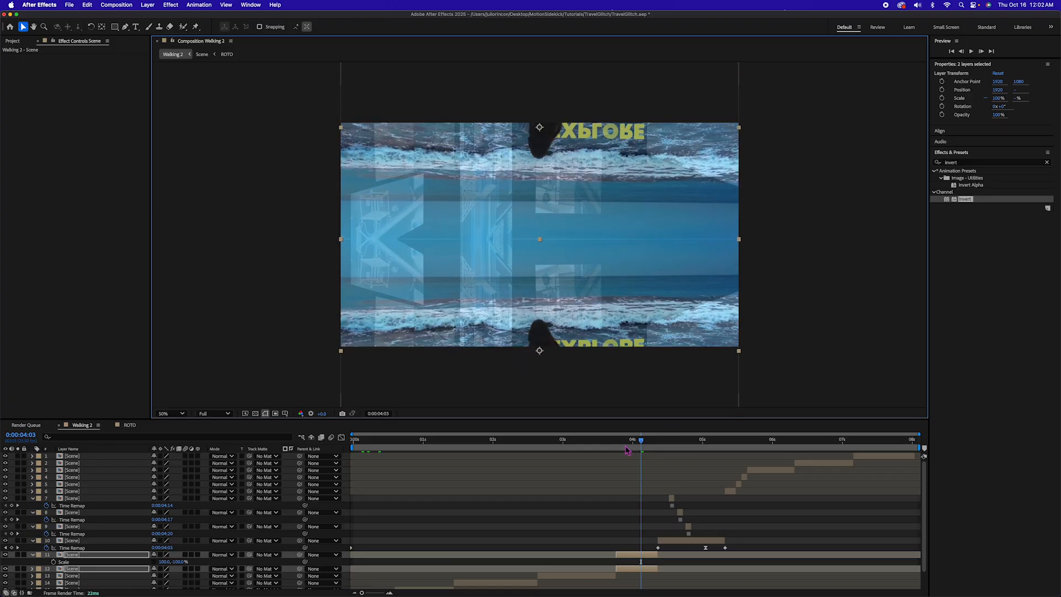
left_click_drag(628, 450, 877, 473)
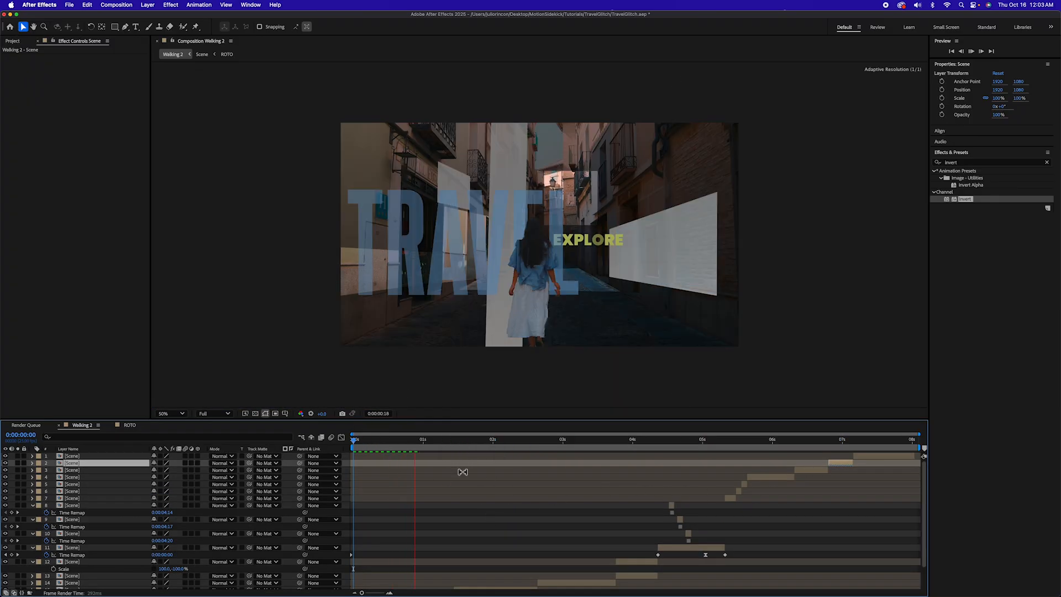
scroll(492, 524, "down", 2)
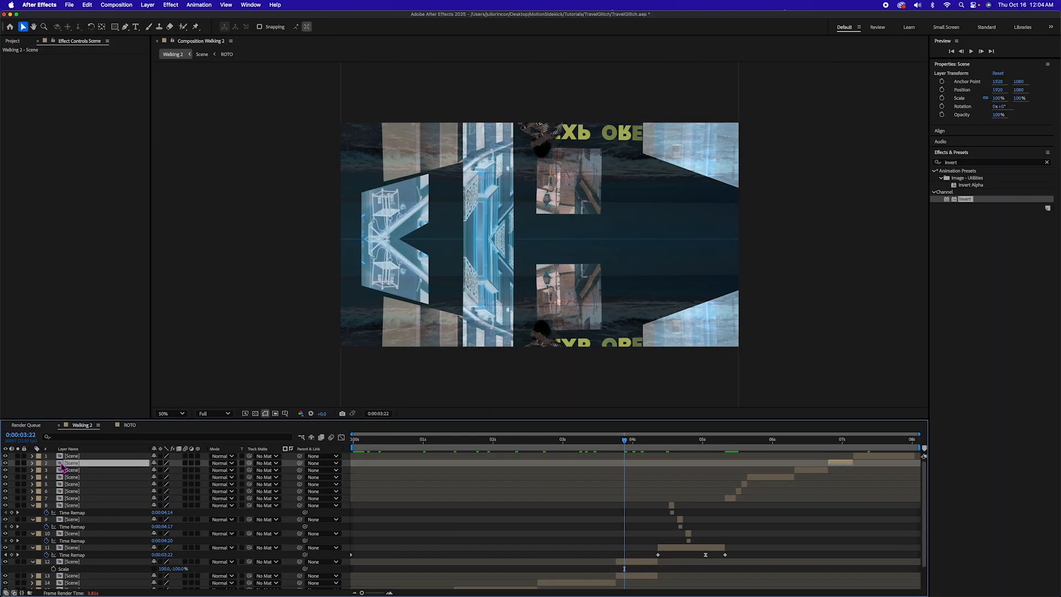
Open the Scene composition and create a black solid at its start, placed just beneath the ROTO layer.
double_click(72, 462)
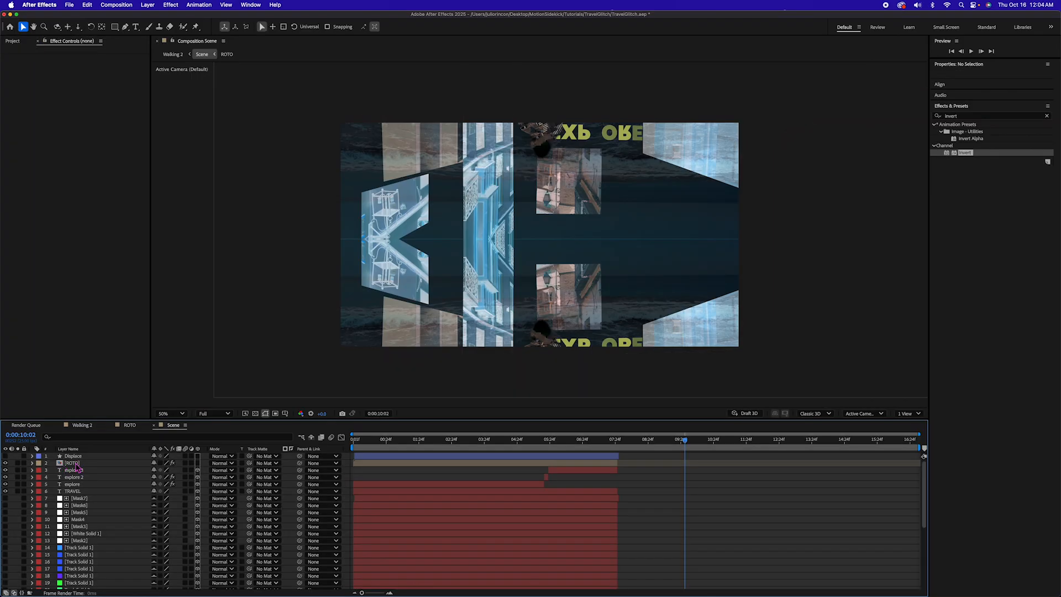
left_click_drag(511, 444, 463, 446)
key("Home")
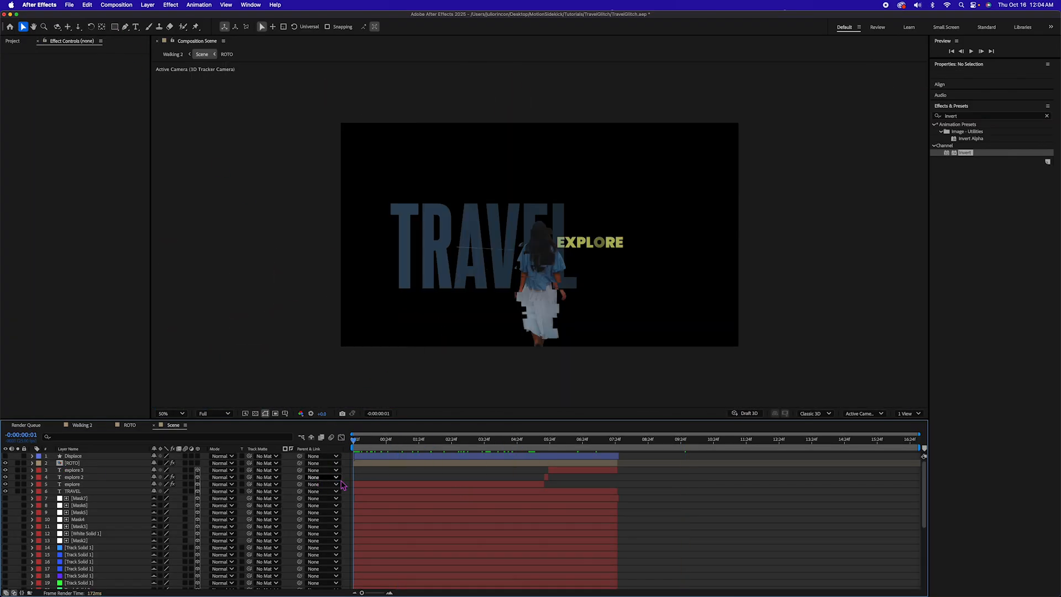
right_click(365, 474)
right_click(348, 471)
mouse_move(387, 473)
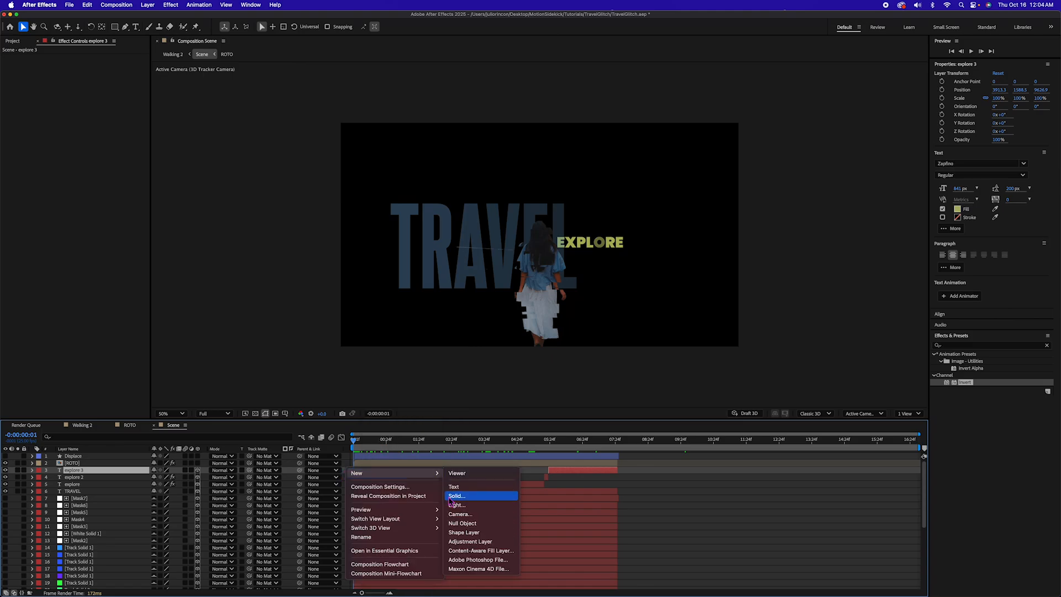
left_click(457, 496)
left_click(522, 367)
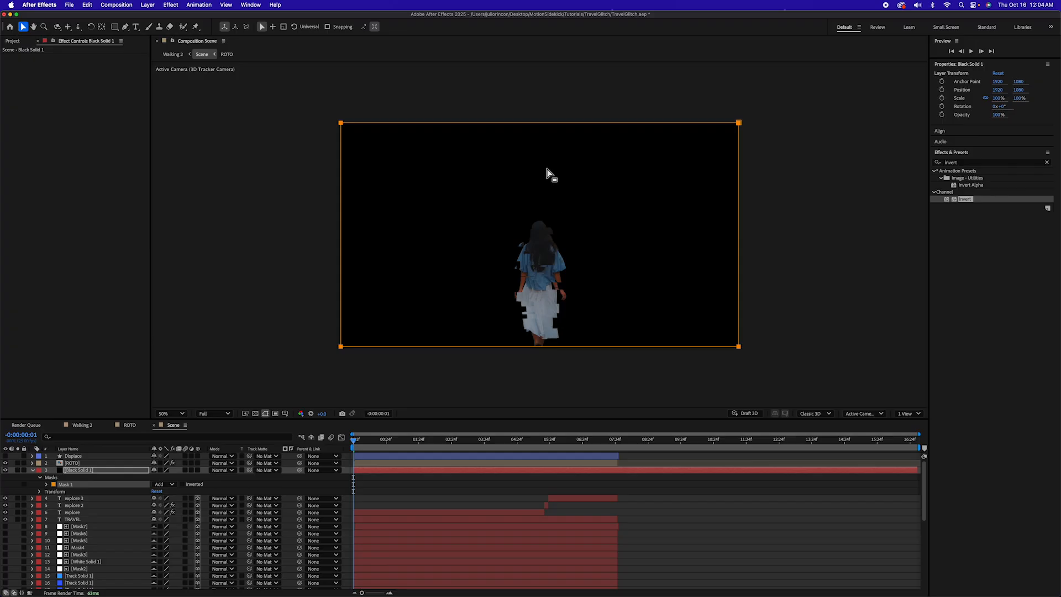
Inset the top and bottom of the black solid's full-frame mask evenly and set it to Subtract, forming letterbox bars.
double_click(539, 123)
mouse_move(540, 123)
left_mouse_down()
mouse_move(540, 159)
mouse_move(539, 139)
left_mouse_up()
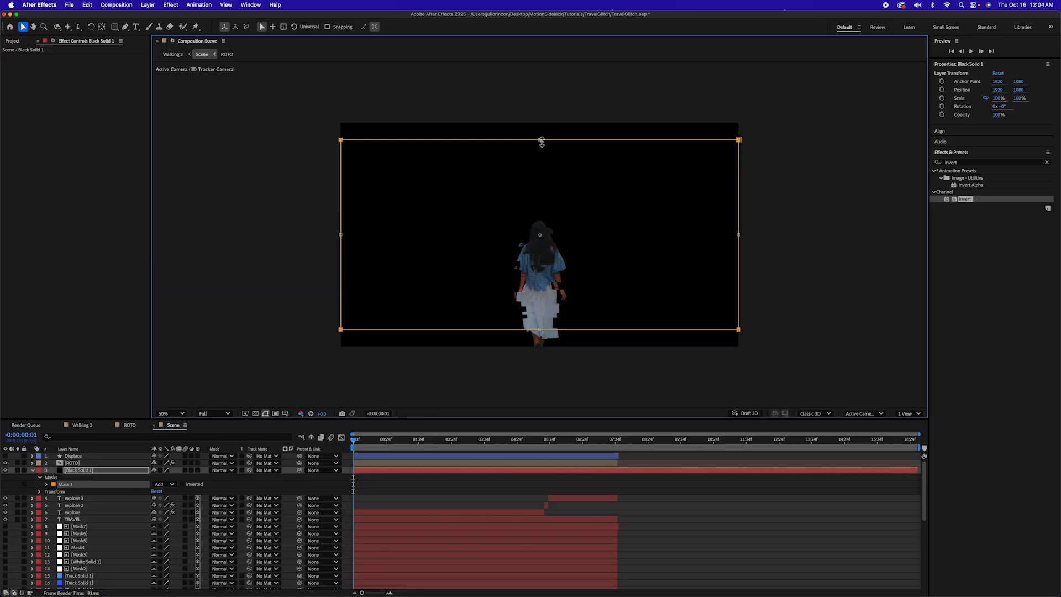
key("Return")
key("m")
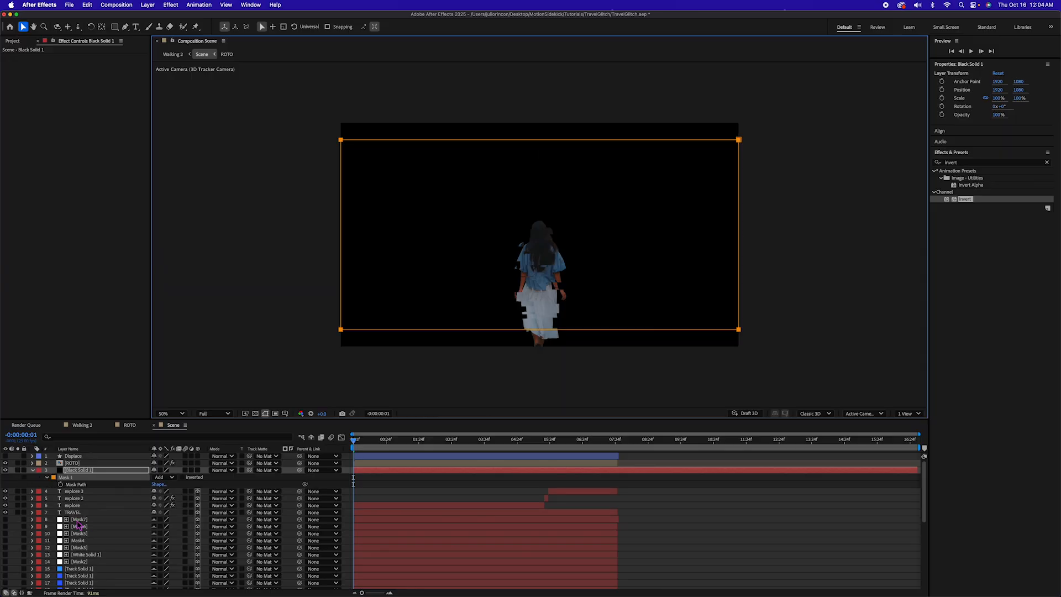
left_click(172, 479)
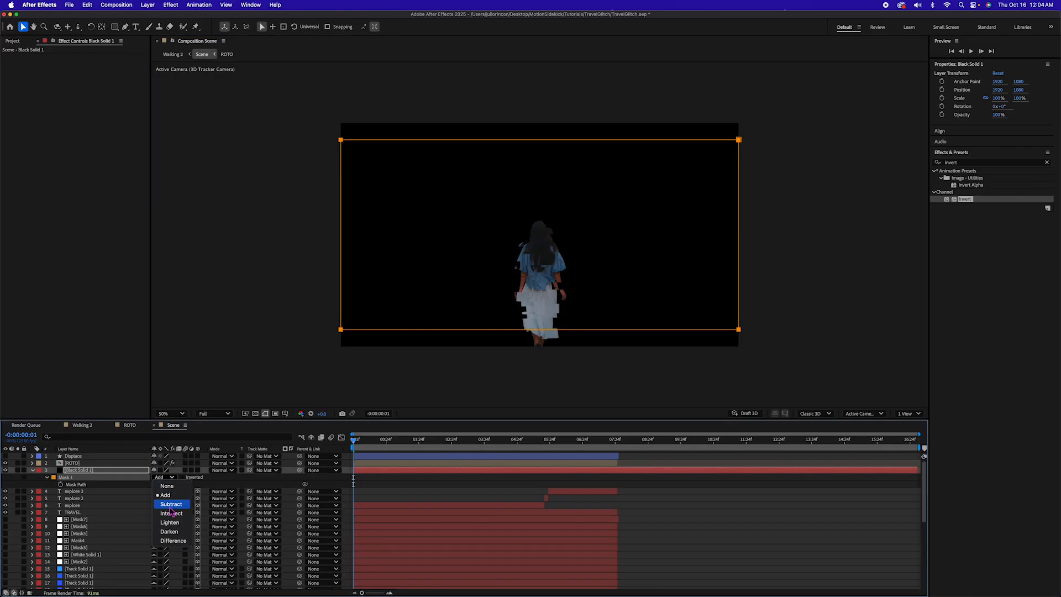
left_click(171, 505)
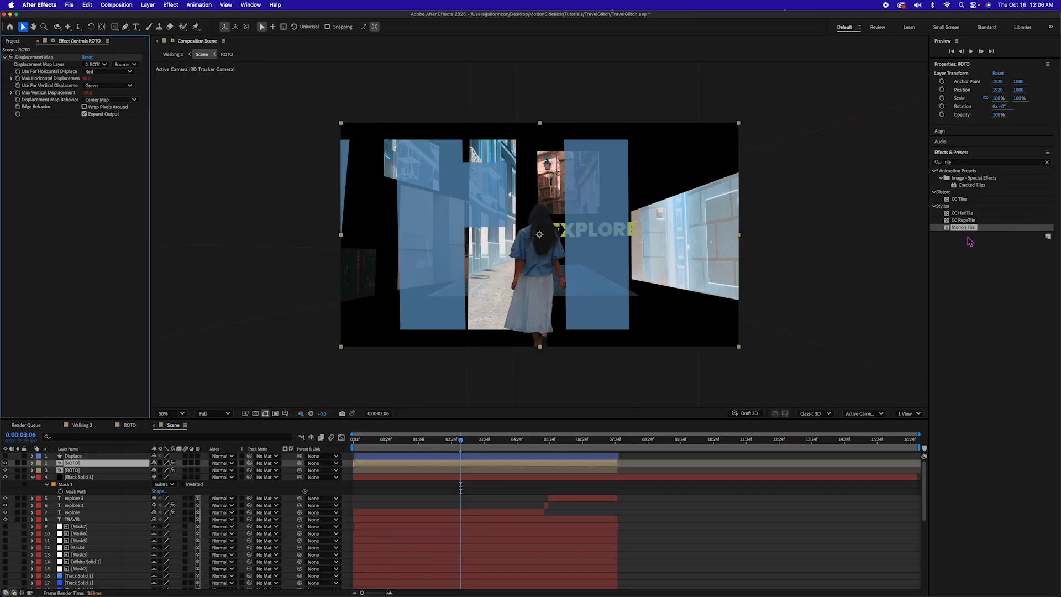
Apply Motion Tile to the upper ROTO layer and set its Tile Center expression to wiggle(2,120).
left_click_drag(964, 227, 15, 141)
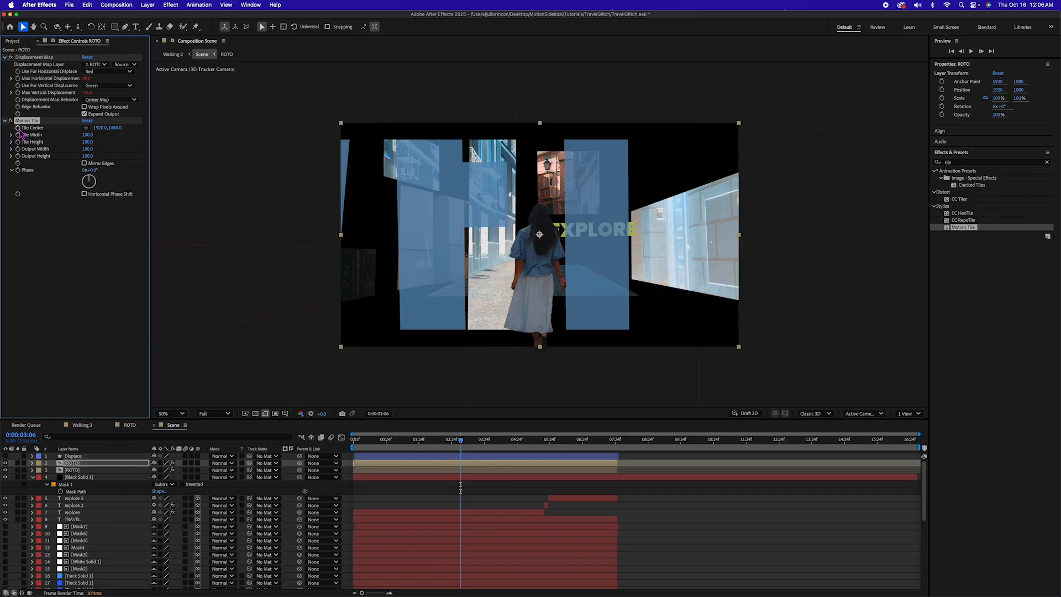
left_click(18, 131, "alt")
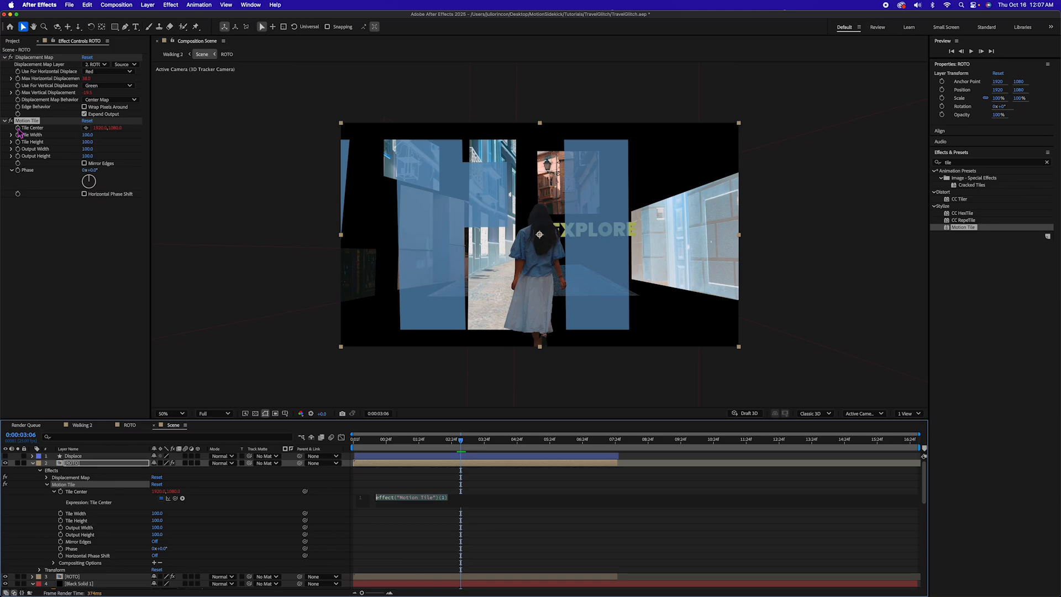
type("wiggle(2,120")
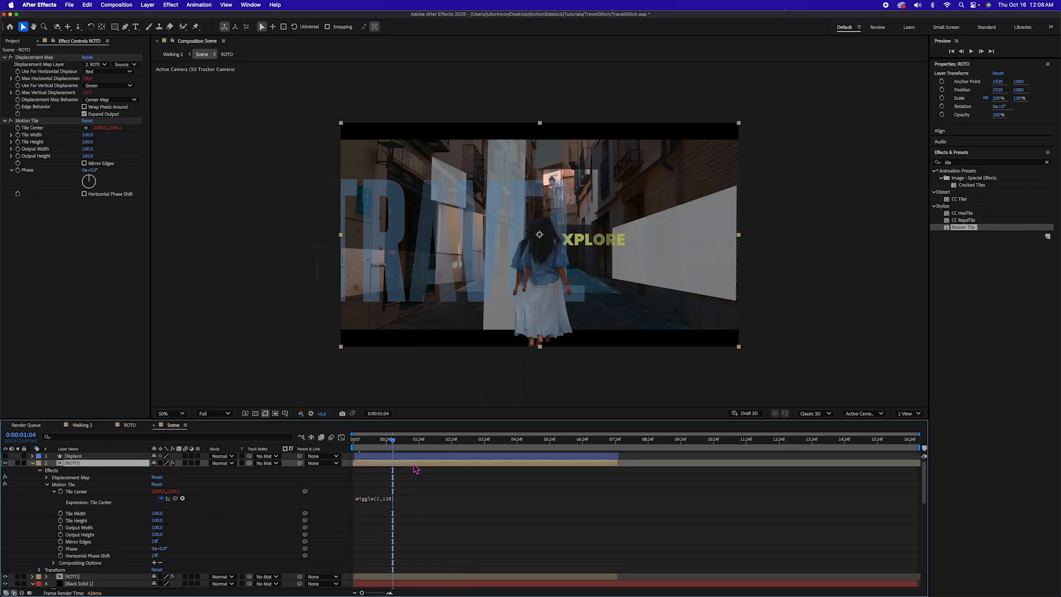
Duplicate the upper tiled ROTO layer and offset the two copies horizontally, setting their X positions to 2246 and 1379.
key("super+d")
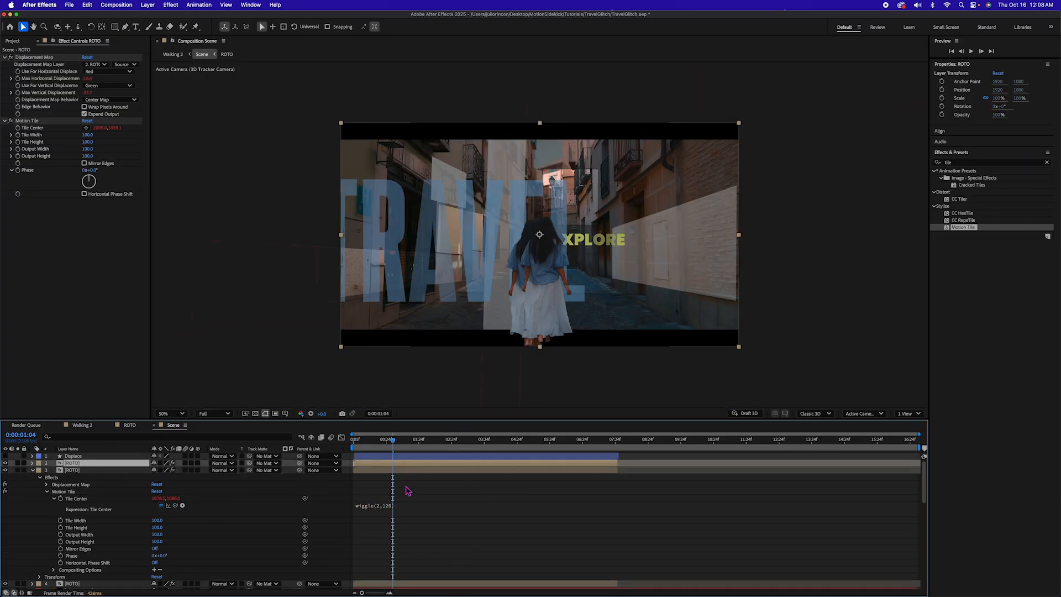
key("p")
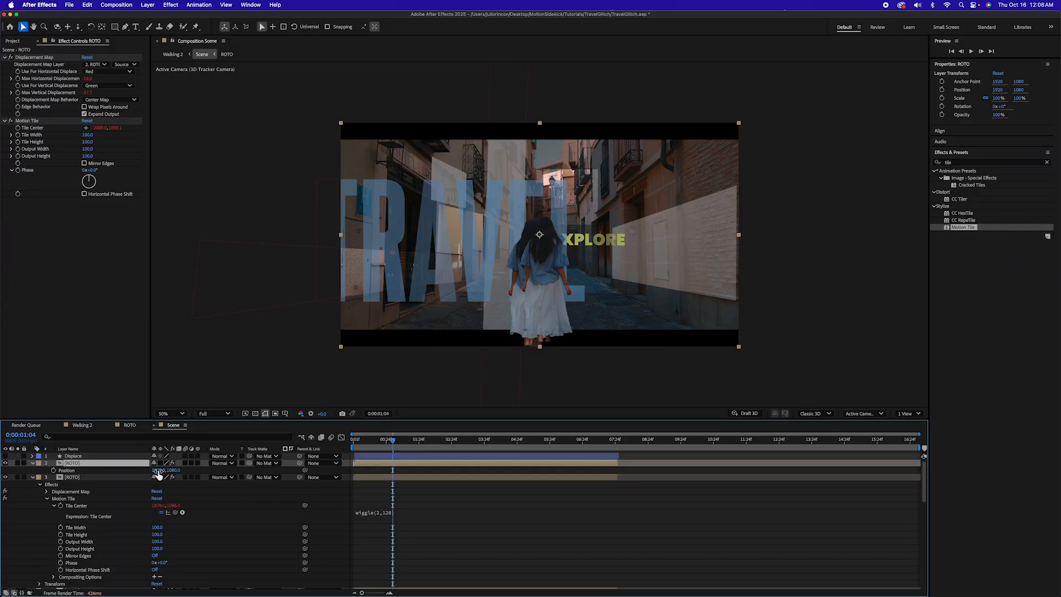
left_click_drag(158, 470, 293, 471)
left_click(422, 477)
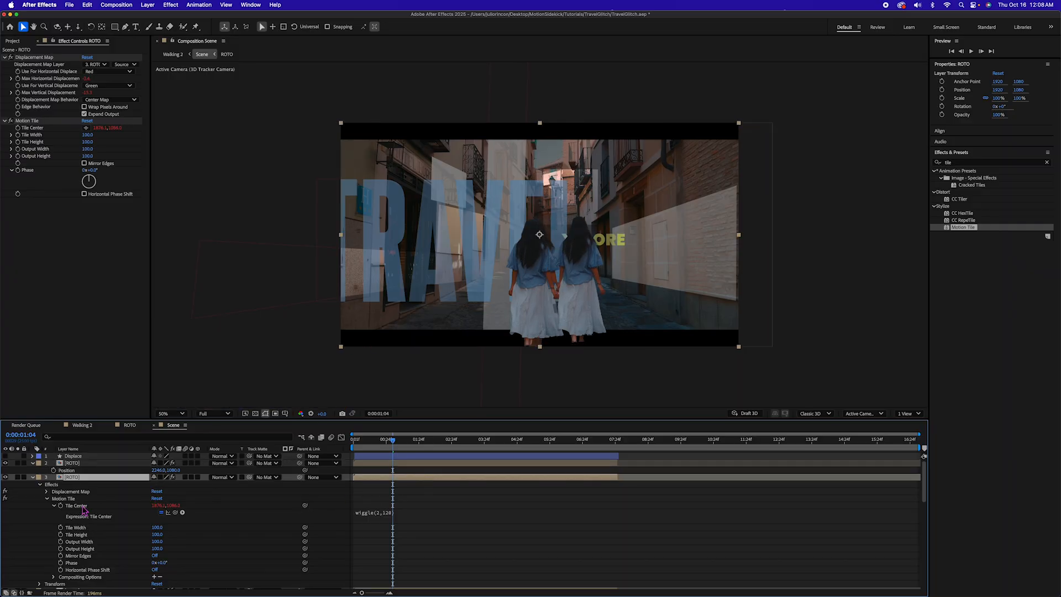
key("p")
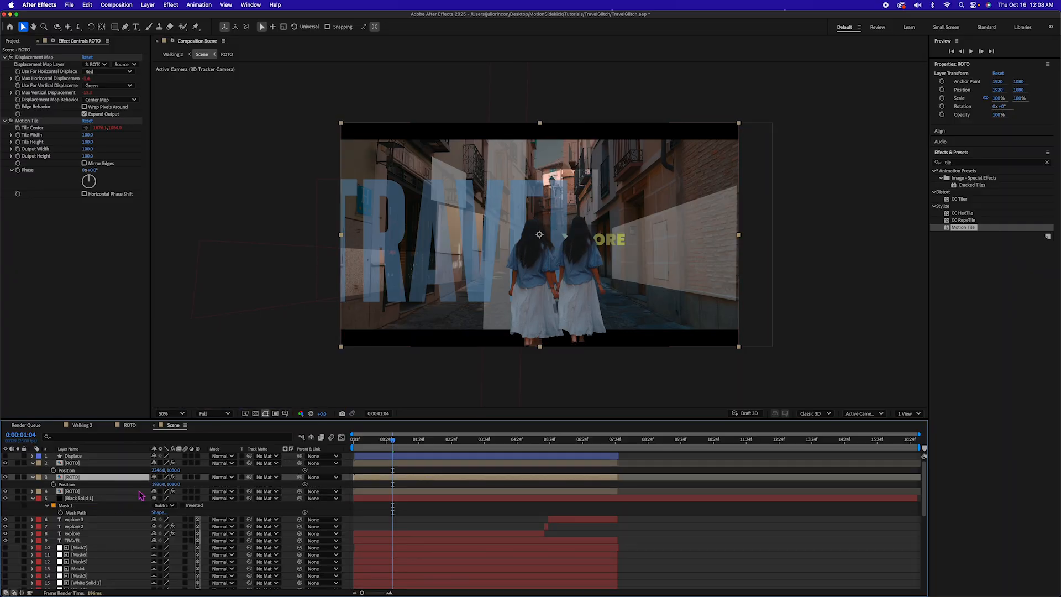
left_click_drag(158, 485, 5, 479)
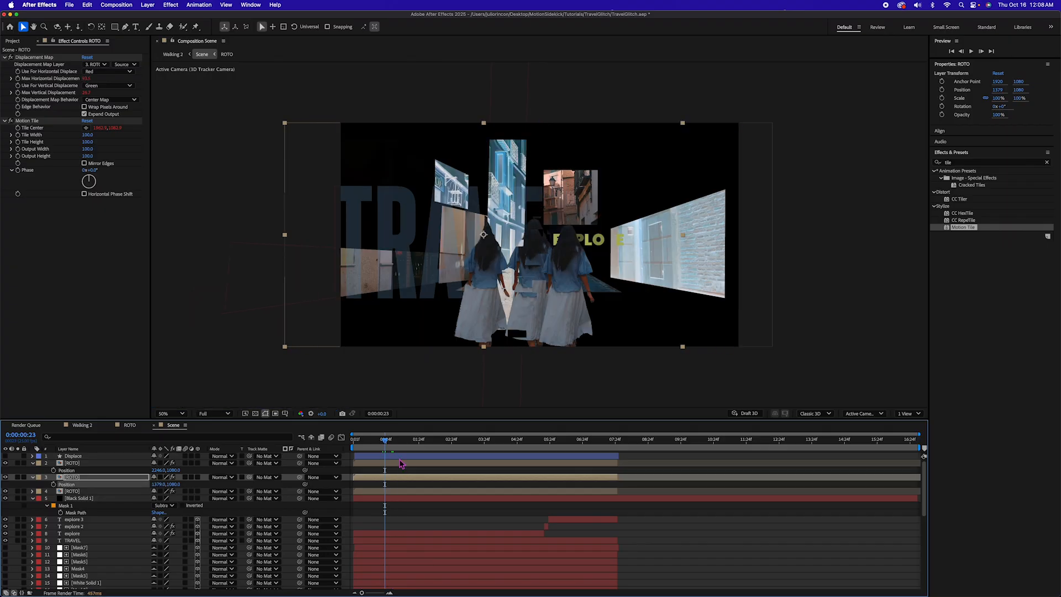
Split both offset ROTO copies at 0:00:00:23 and delete their segments before that time.
left_click(399, 464, "shift")
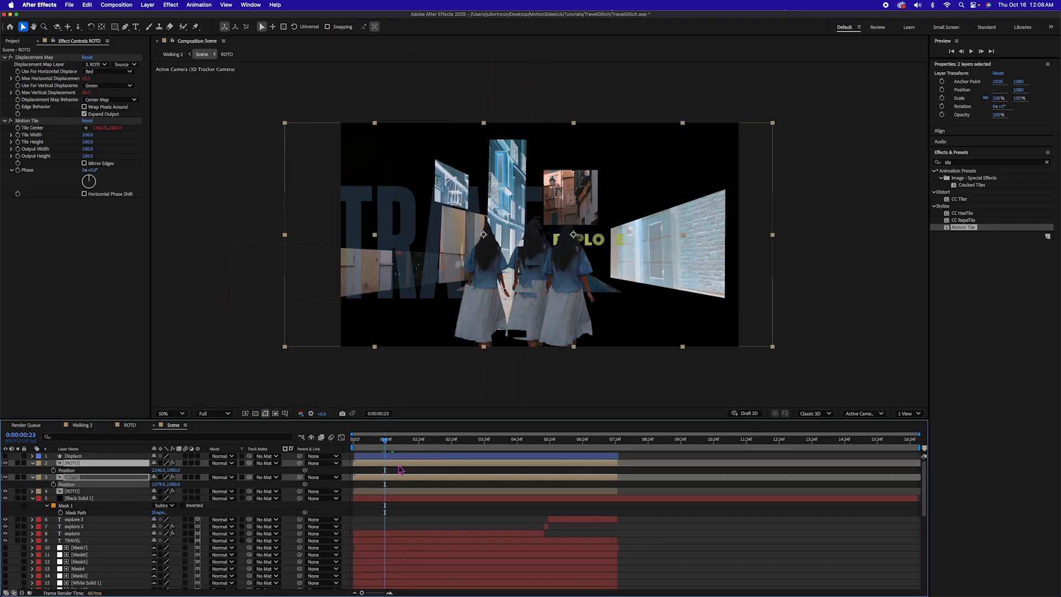
key("super+shift+d")
key("Delete")
left_click(371, 479)
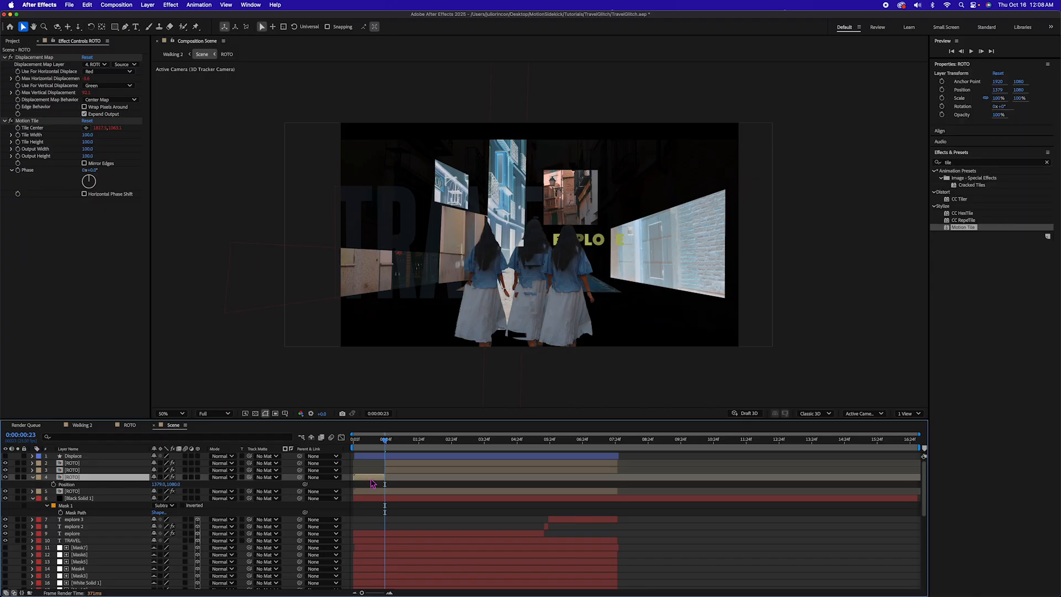
key("Delete")
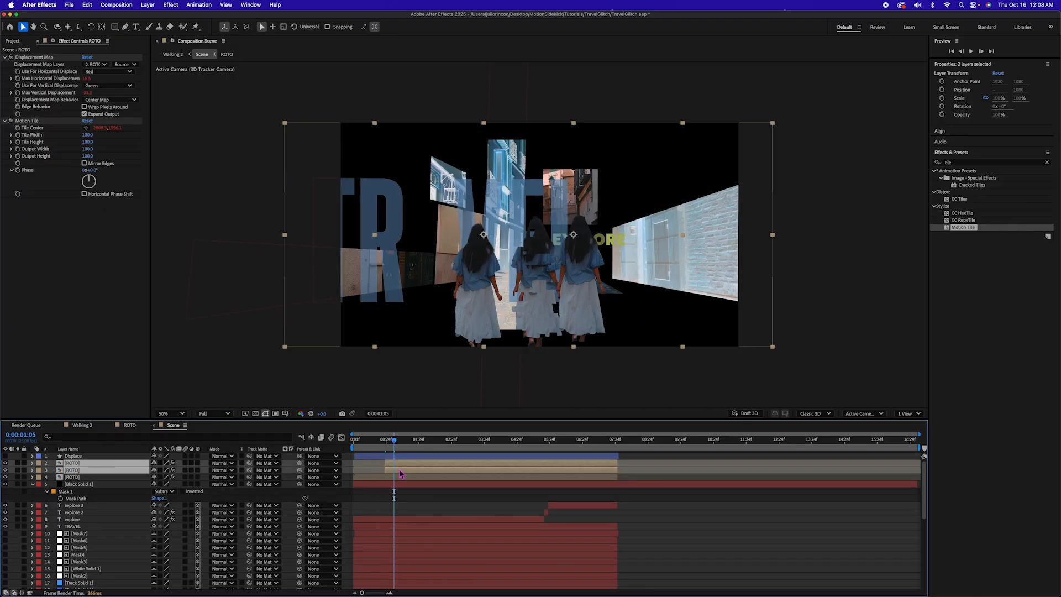
Split both offset ROTO copies at 0:00:01:05, a few frames after it and at 0:00:01:15, and delete the segments starting at 0:00:01:05.
key("super+shift+d")
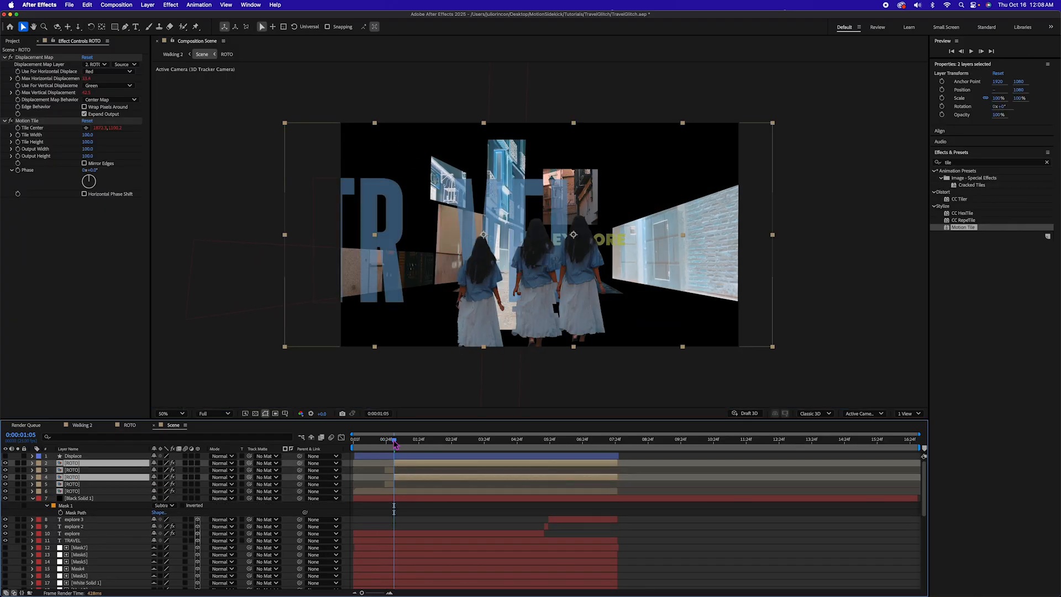
left_click(403, 441)
key("super+shift+d")
left_click_drag(402, 441, 408, 441)
key("super+shift+d")
left_click(398, 478)
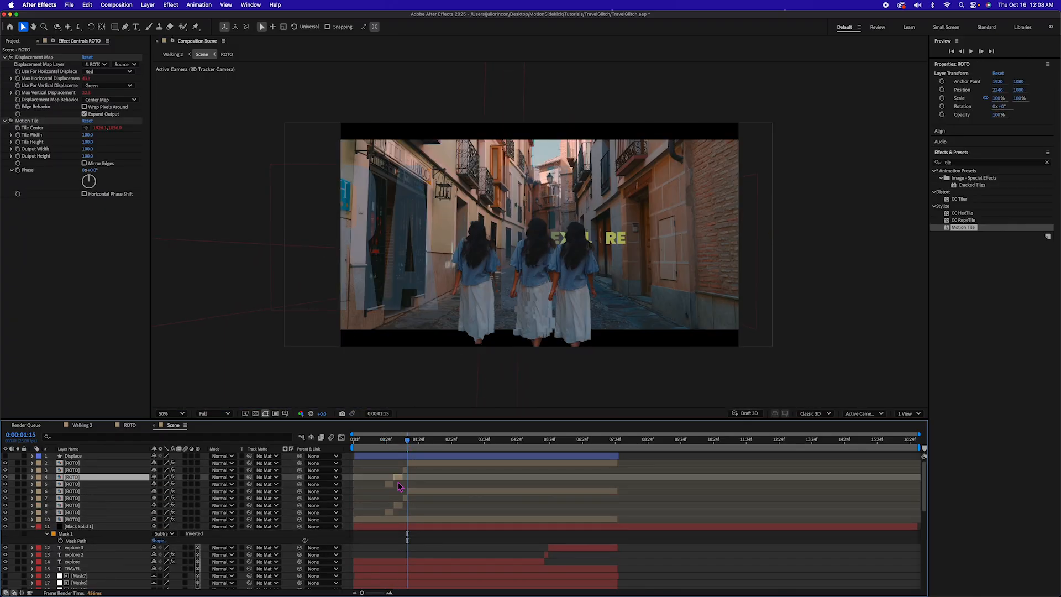
key("Delete")
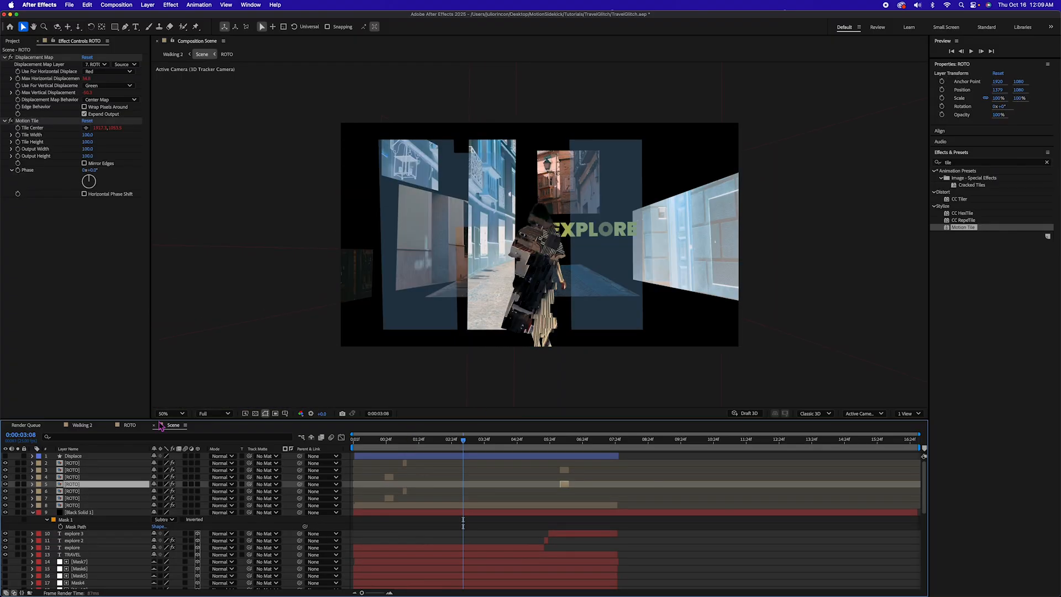
Open the Walking 2 composition.
left_click(82, 425)
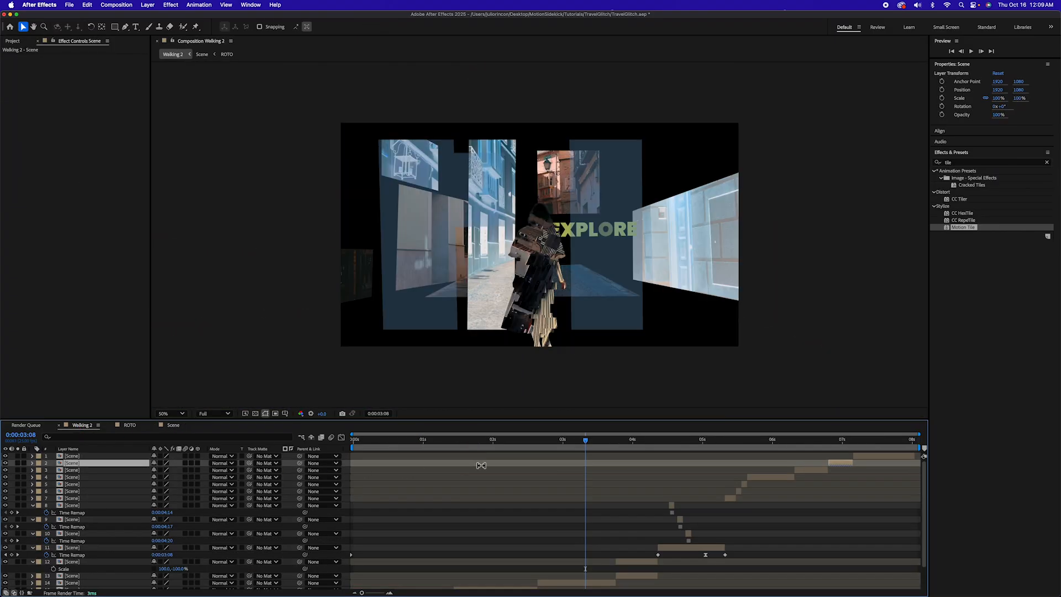